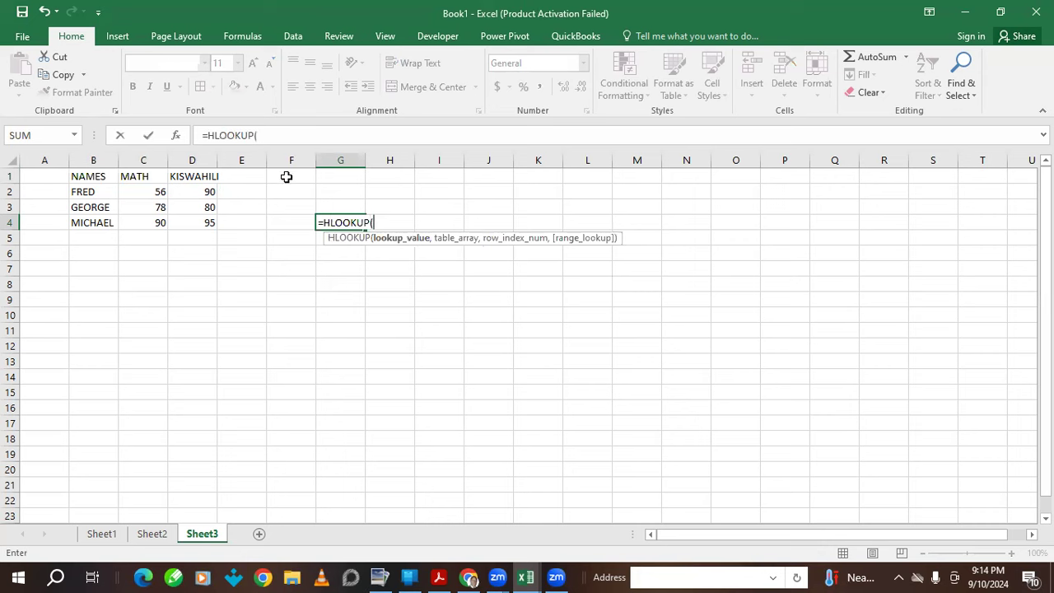
# Complete the HLOOKUP formula in G4 with lookup value D1, table B1:D4, row index 2 and an exact match (FALSE).
pyautogui.click(192, 173)
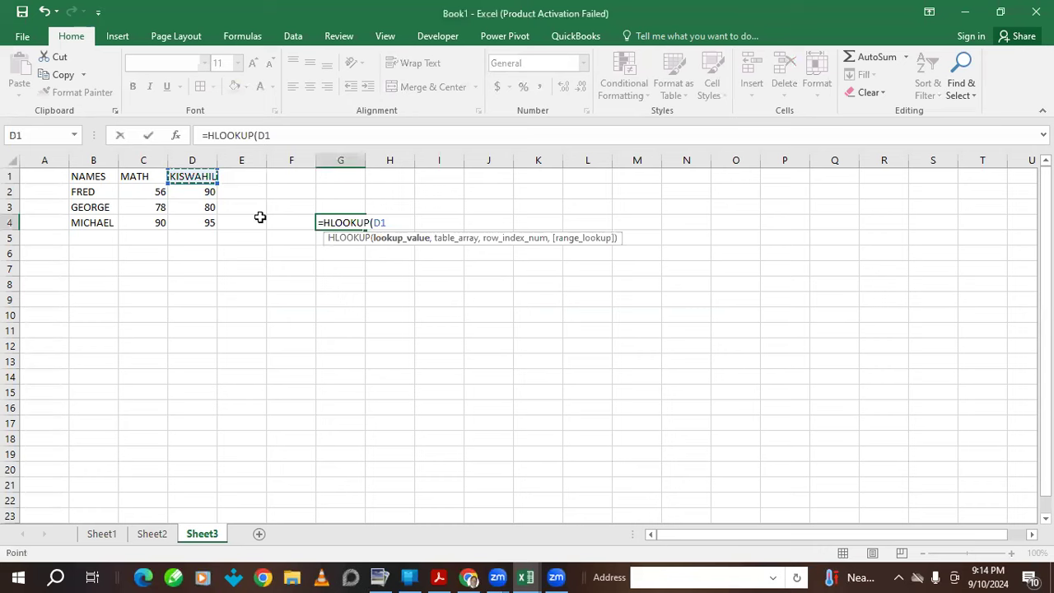
pyautogui.write(',')
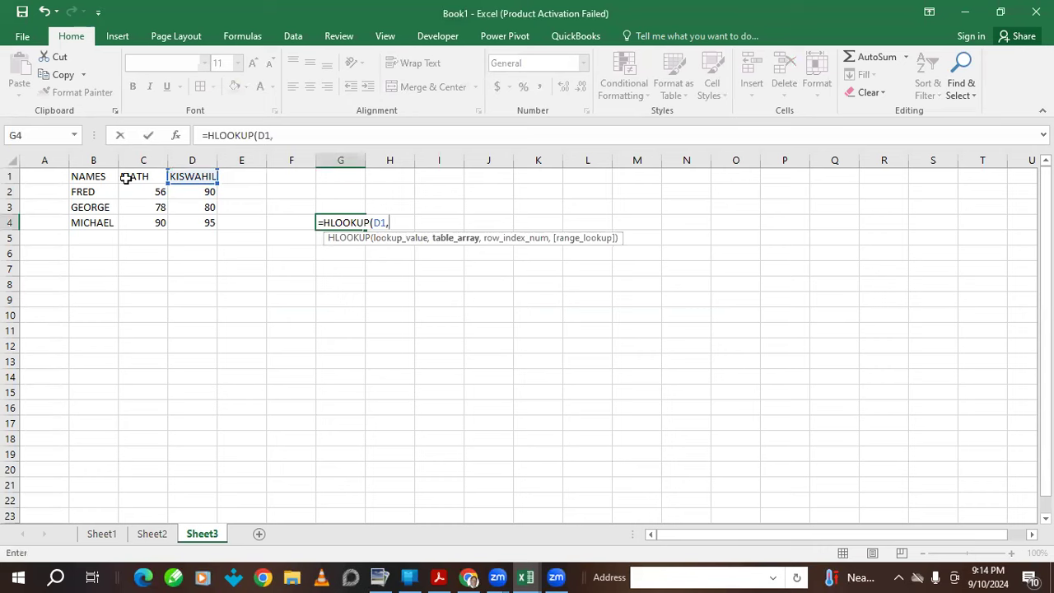
pyautogui.moveTo(85, 177); pyautogui.dragTo(197, 224)
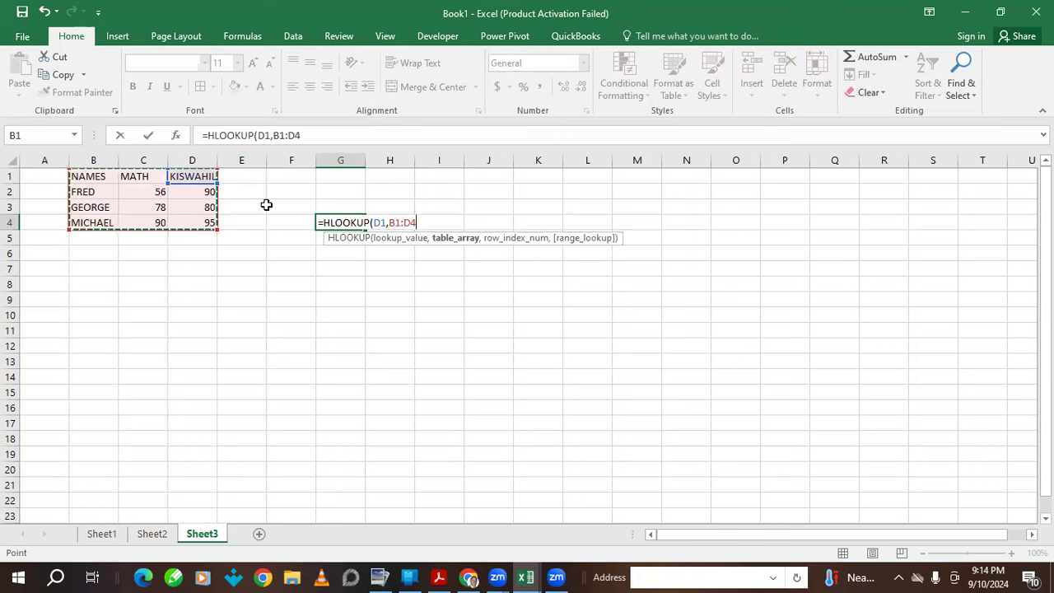
pyautogui.write(',')
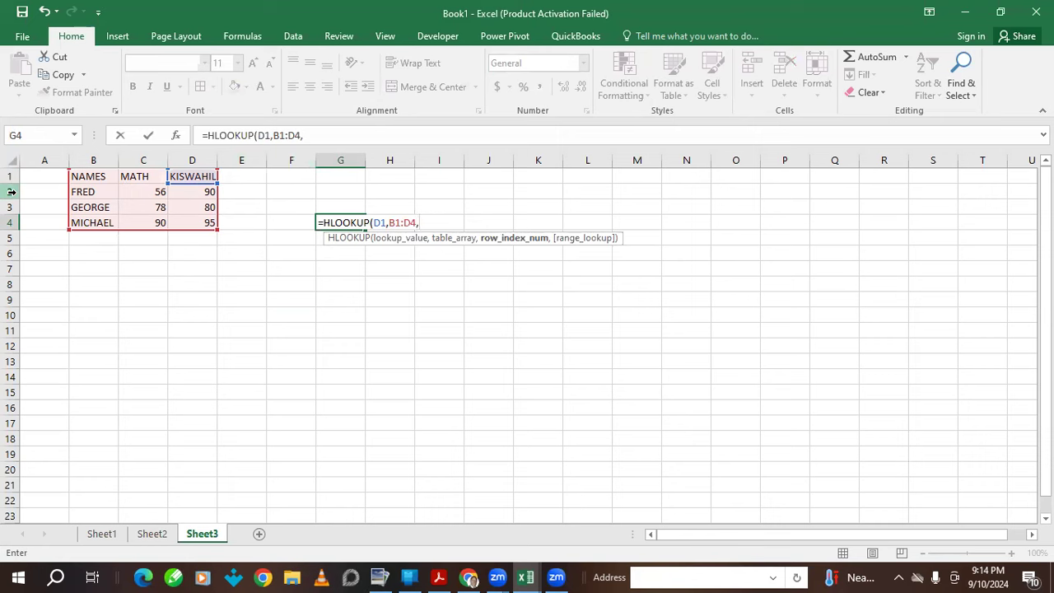
pyautogui.write('2,')
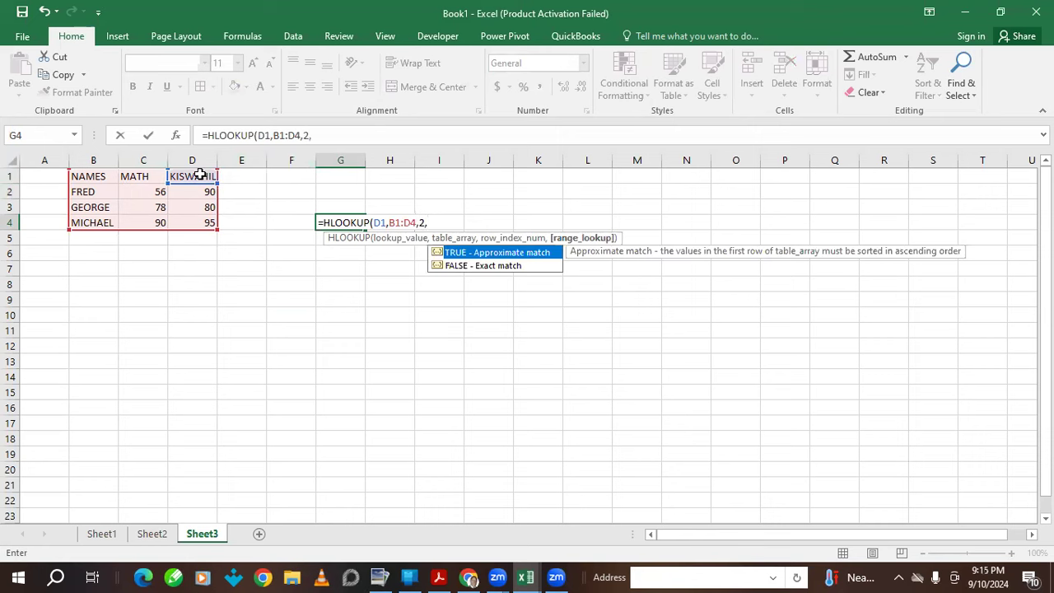
pyautogui.write('FALSE)')
pyautogui.press('Return')
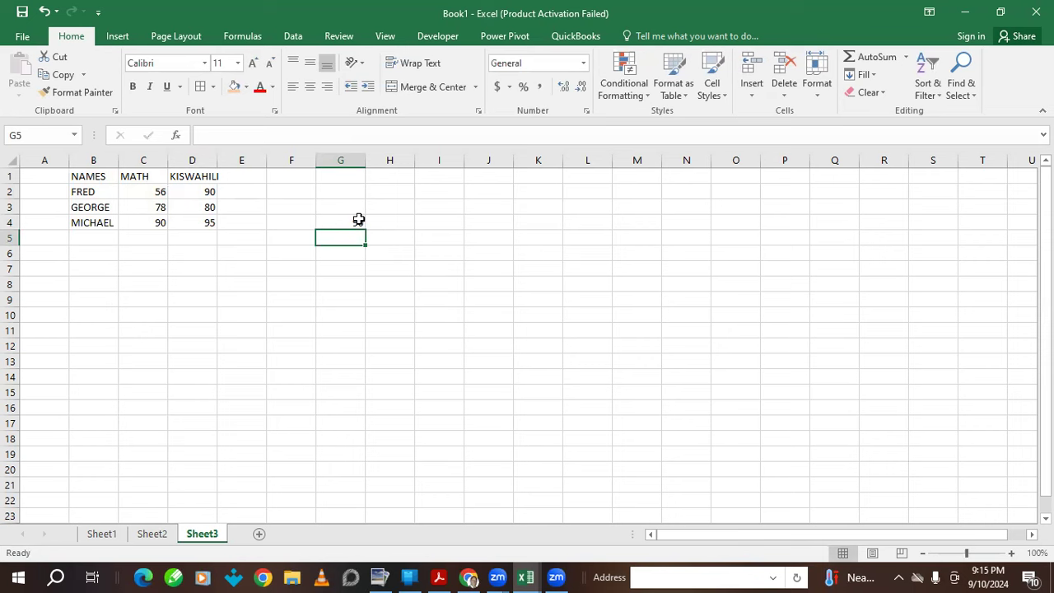
pyautogui.click(359, 219)
pyautogui.click(349, 267)
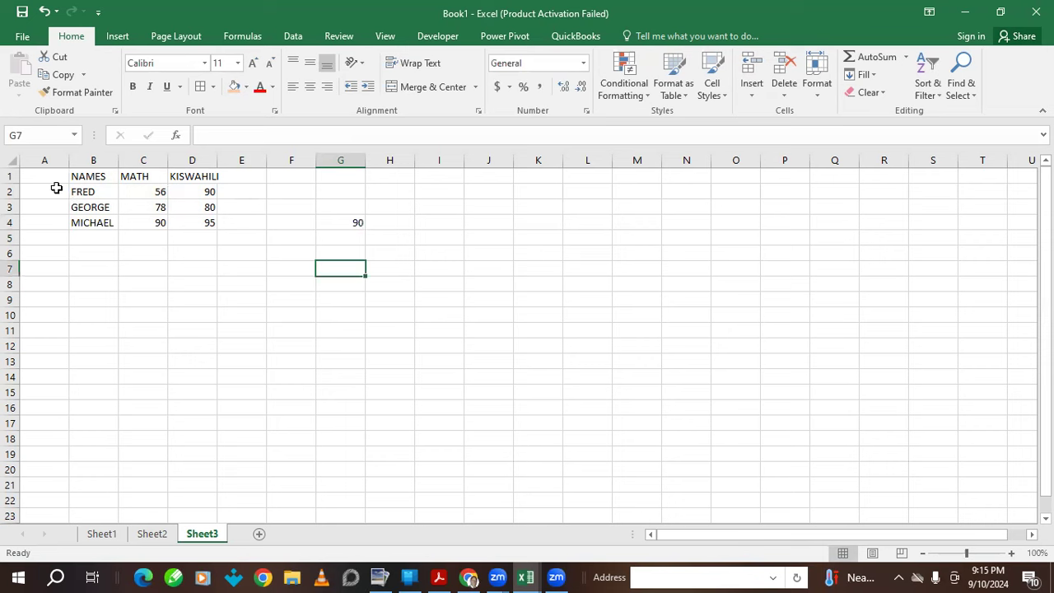
# Copy the header row B1:D1 (NAMES, MATH, KISWAHILI) and paste it starting at cell I5.
pyautogui.moveTo(78, 175); pyautogui.dragTo(187, 171)
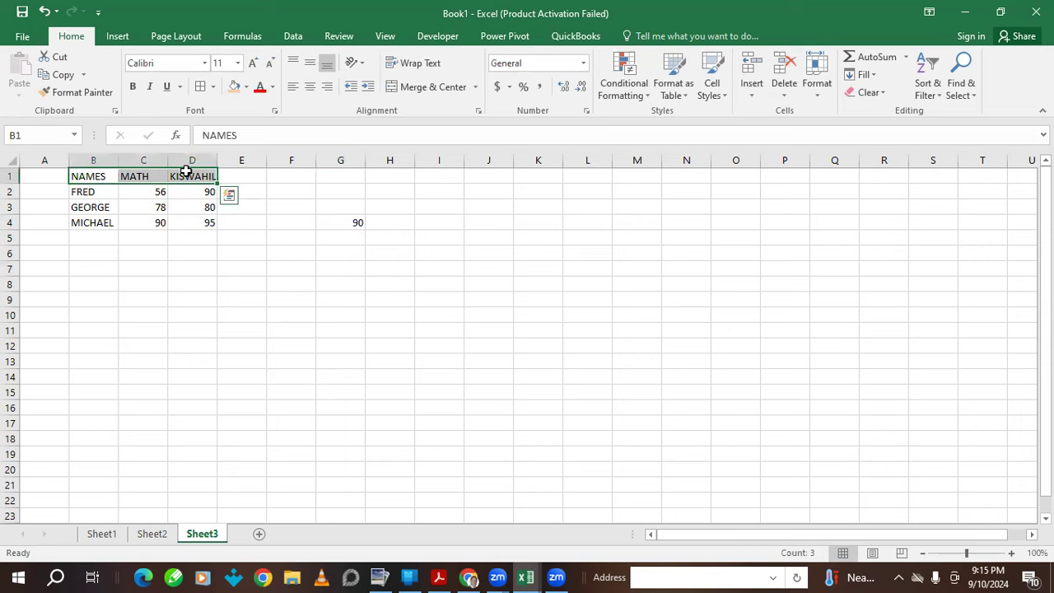
pyautogui.hotkey('ctrl', 'c')
pyautogui.click(435, 234)
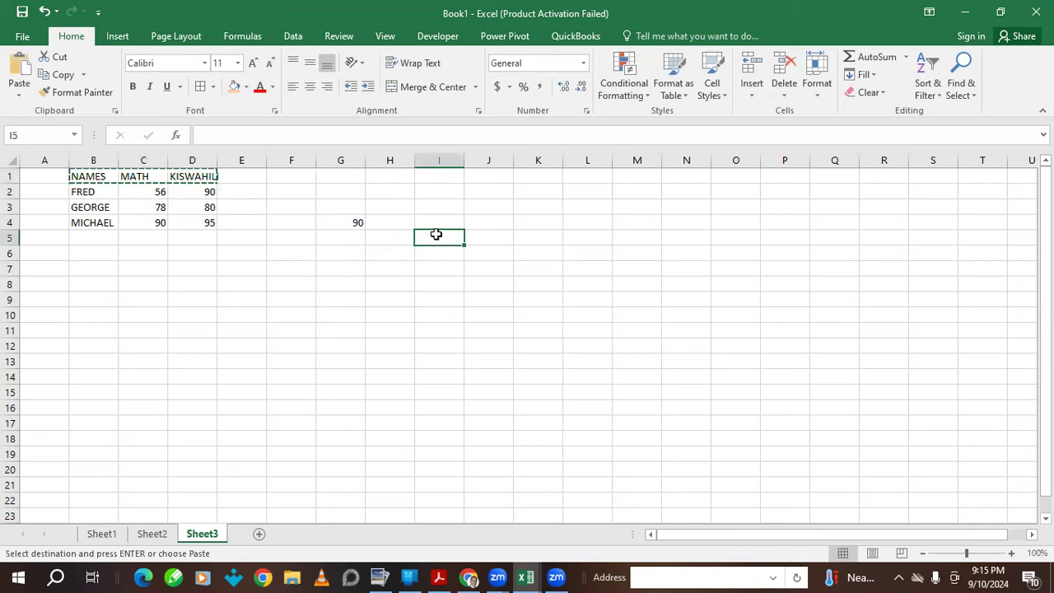
pyautogui.hotkey('ctrl', 'v')
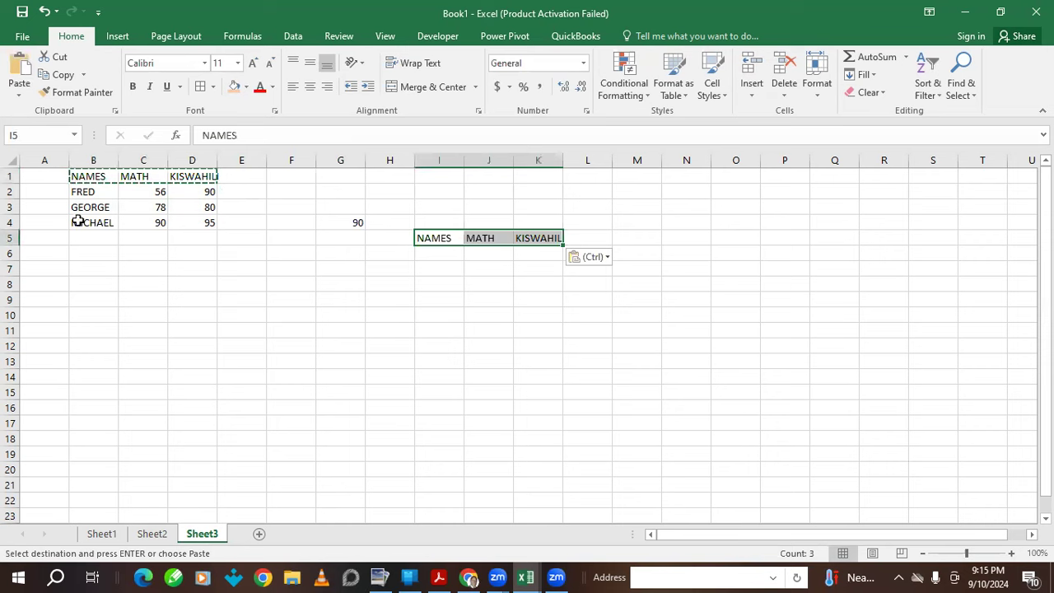
# Copy the three student names in B2:B4 and paste them under the new NAMES header, starting at I6.
pyautogui.moveTo(82, 176); pyautogui.dragTo(77, 220)
pyautogui.hotkey('ctrl', 'c')
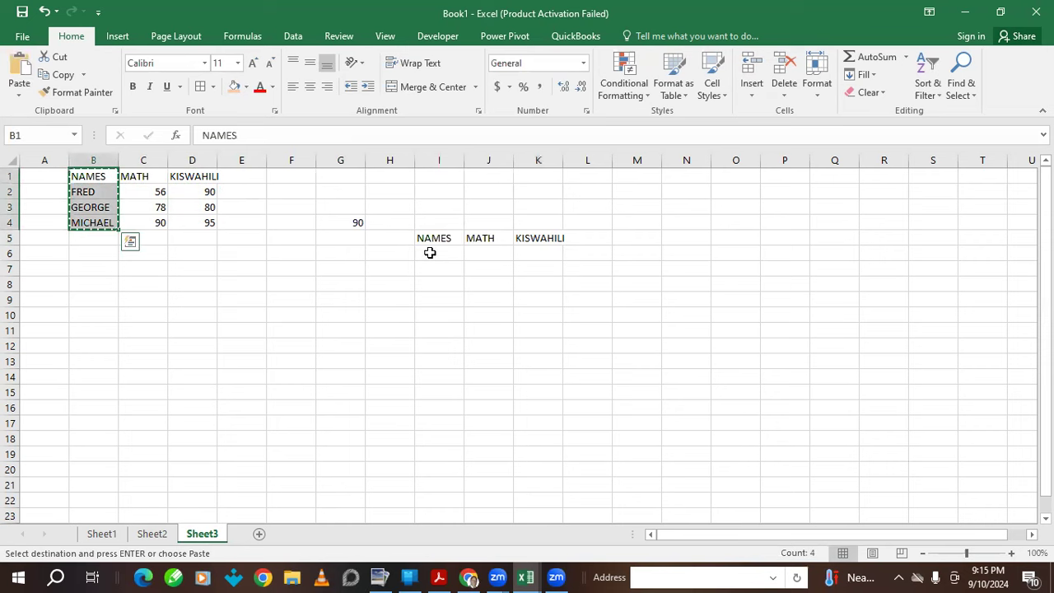
pyautogui.click(91, 192)
pyautogui.moveTo(96, 223); pyautogui.dragTo(334, 224)
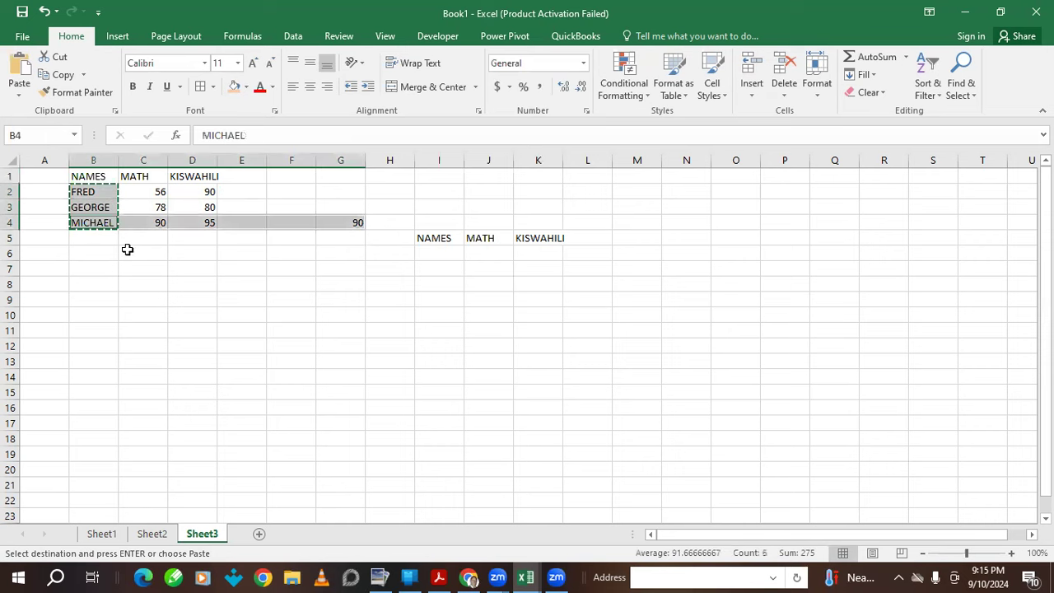
pyautogui.click(128, 249)
pyautogui.moveTo(94, 192); pyautogui.dragTo(96, 221)
pyautogui.click(442, 253)
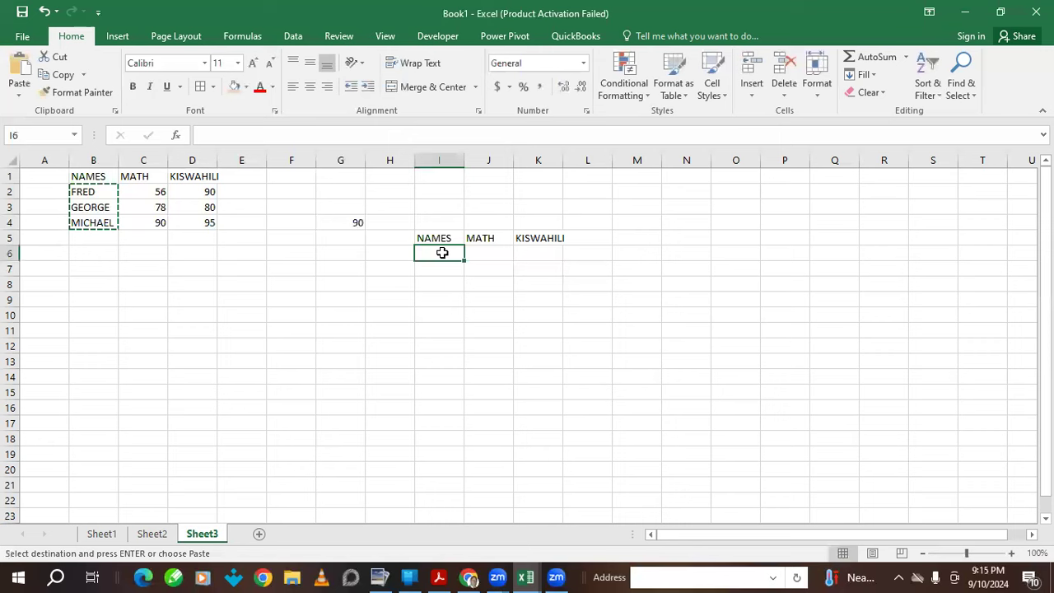
pyautogui.hotkey('ctrl', 'v')
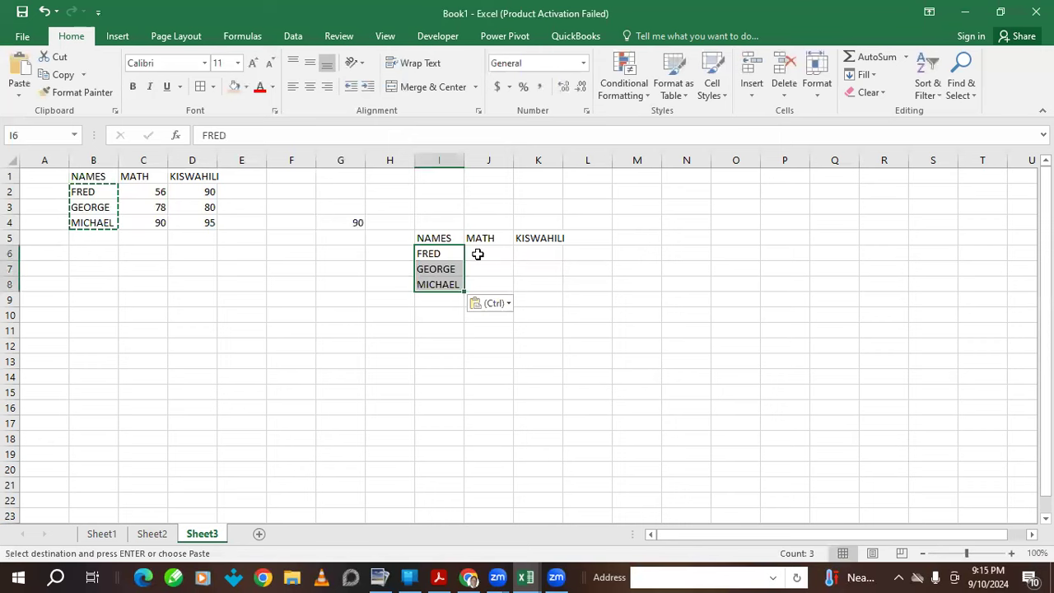
# Accept the selected folder as the save location for the Zoom recording.
pyautogui.click(477, 254)
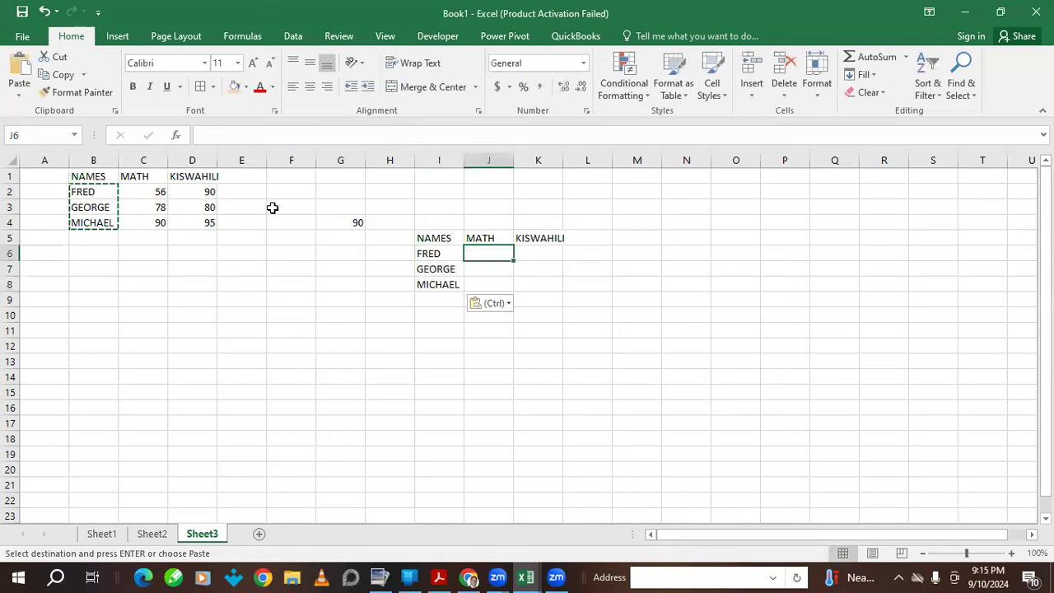
pyautogui.click(146, 193)
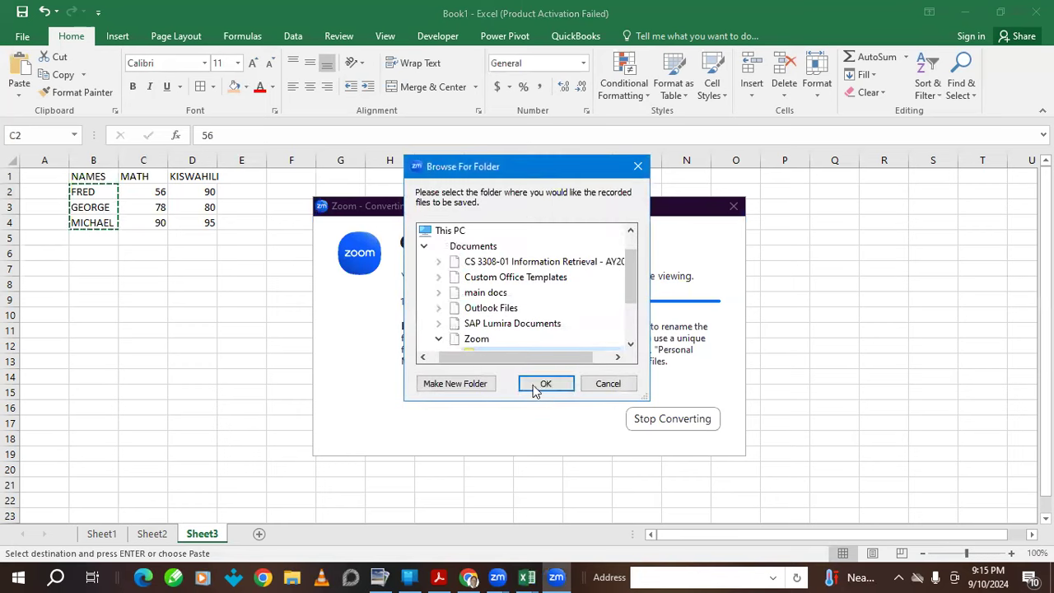
pyautogui.click(546, 384)
# Enter the formula =HLOOKUP(J5,B1:D4,2,FALSE_) in cell J6 to look up the first student's MATH score.
pyautogui.click(478, 259)
pyautogui.write('=')
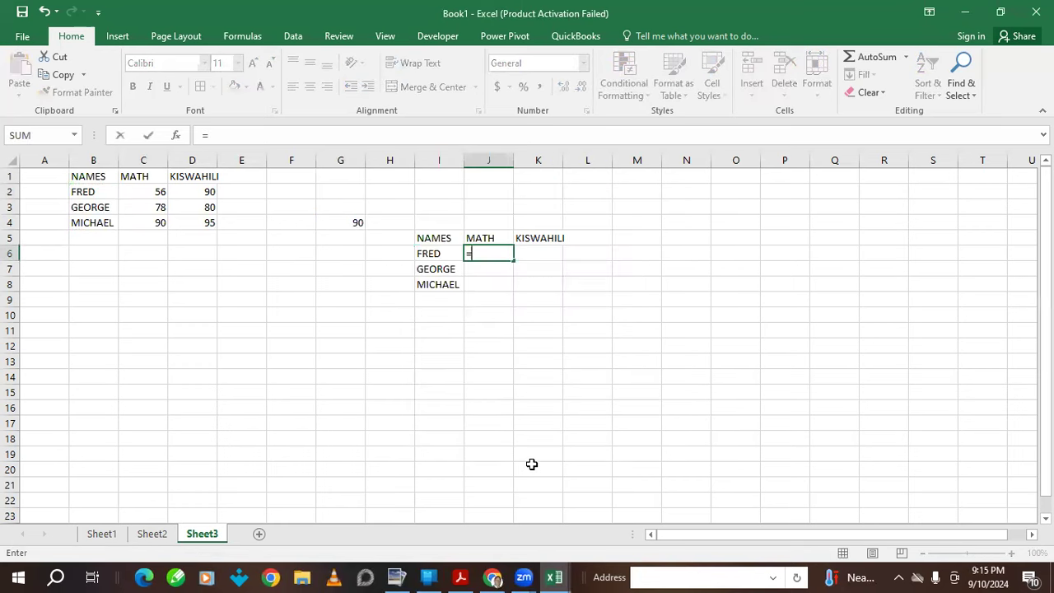
pyautogui.write('HLOOKUP')
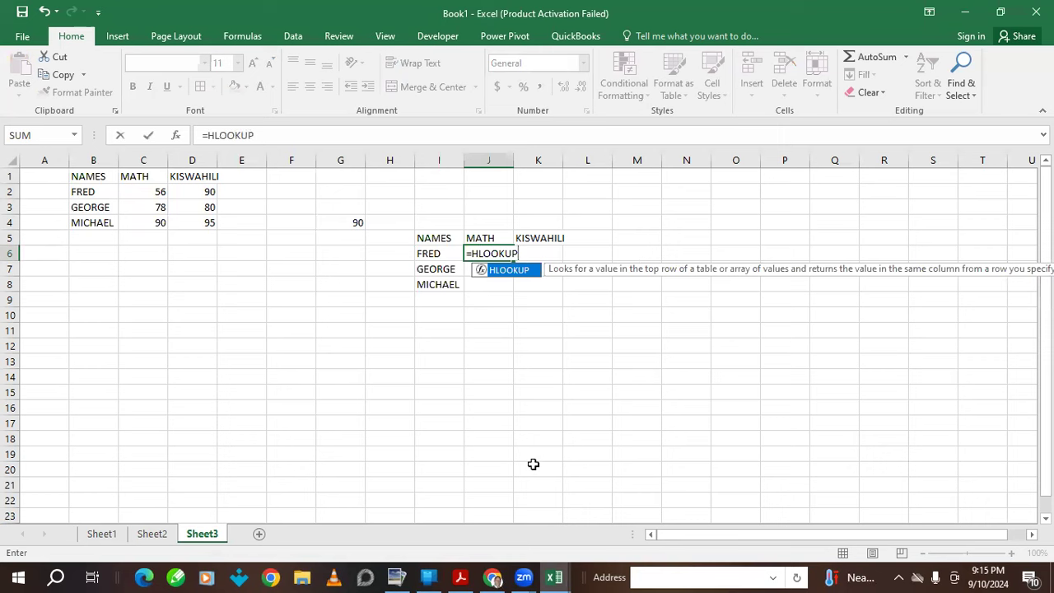
pyautogui.write('(')
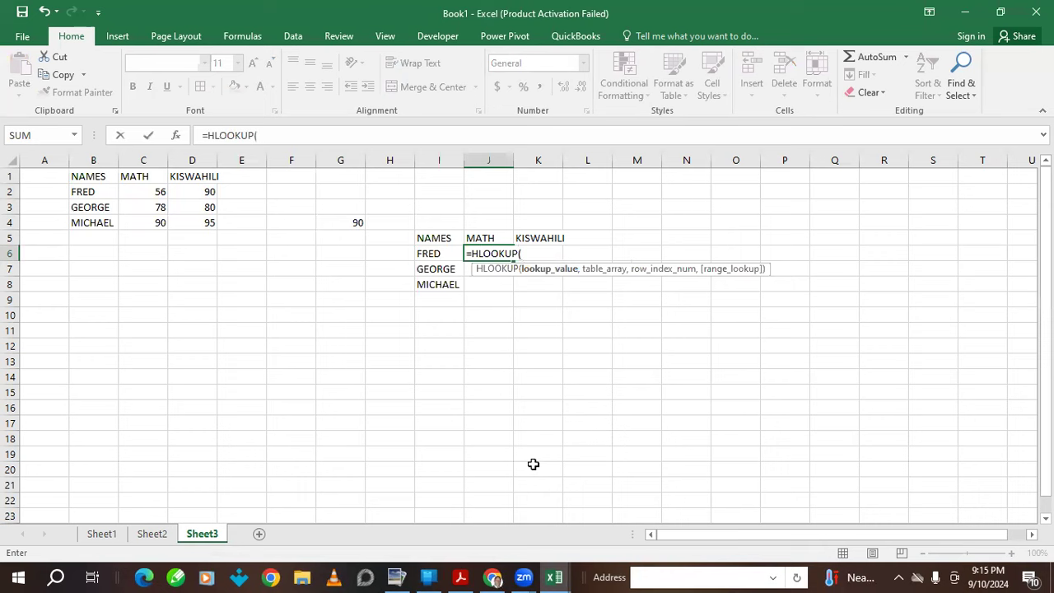
pyautogui.click(480, 237)
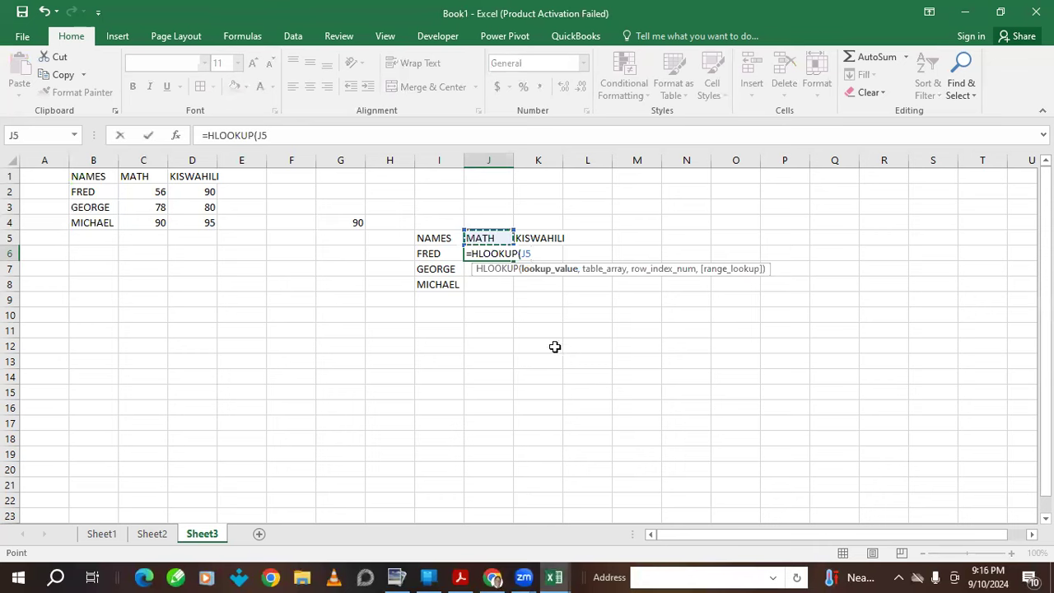
pyautogui.write(',')
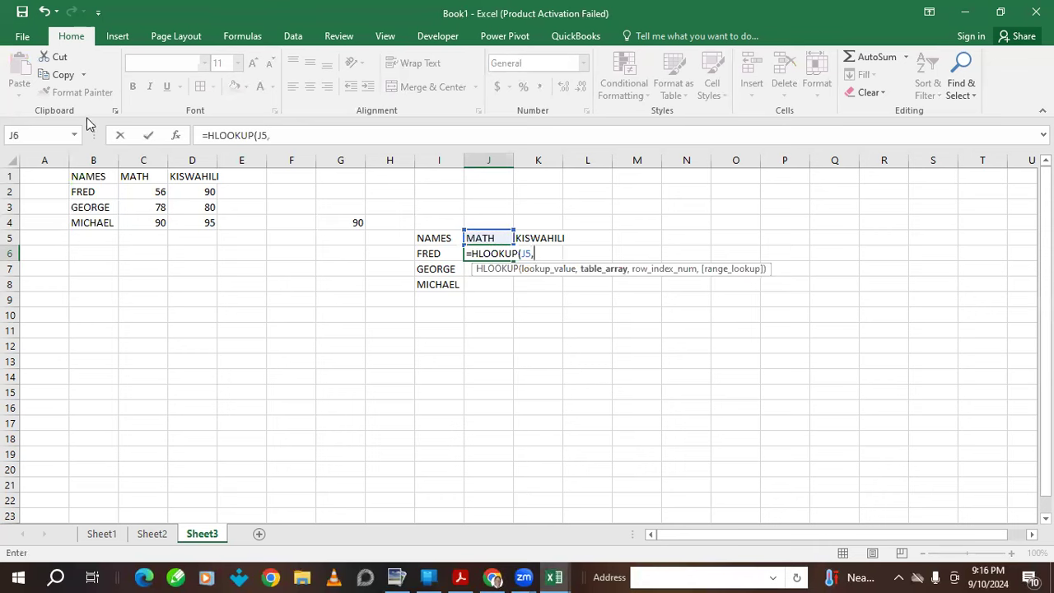
pyautogui.moveTo(86, 177); pyautogui.dragTo(202, 224)
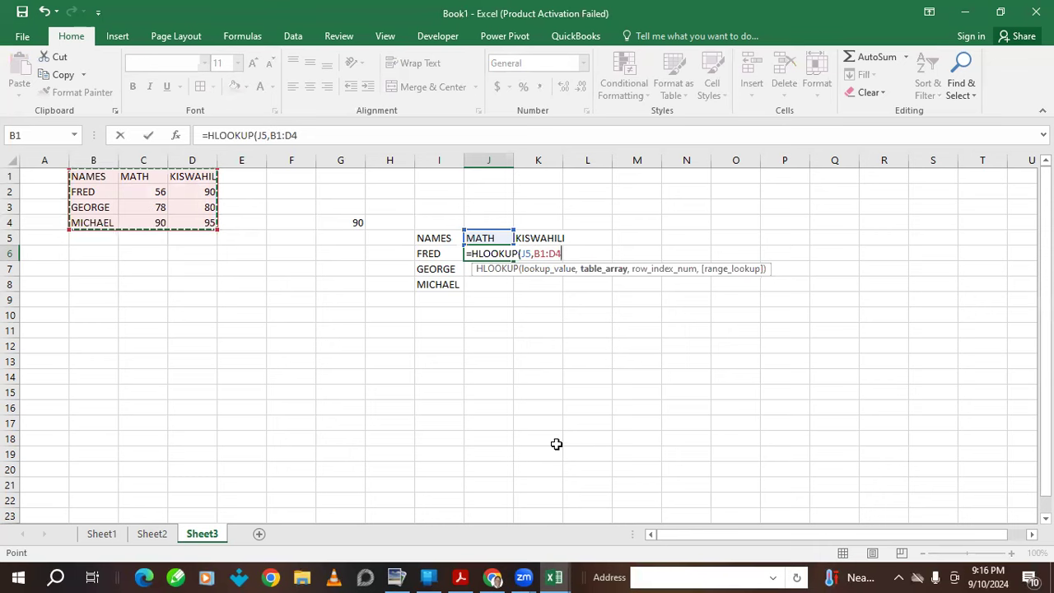
pyautogui.write(',')
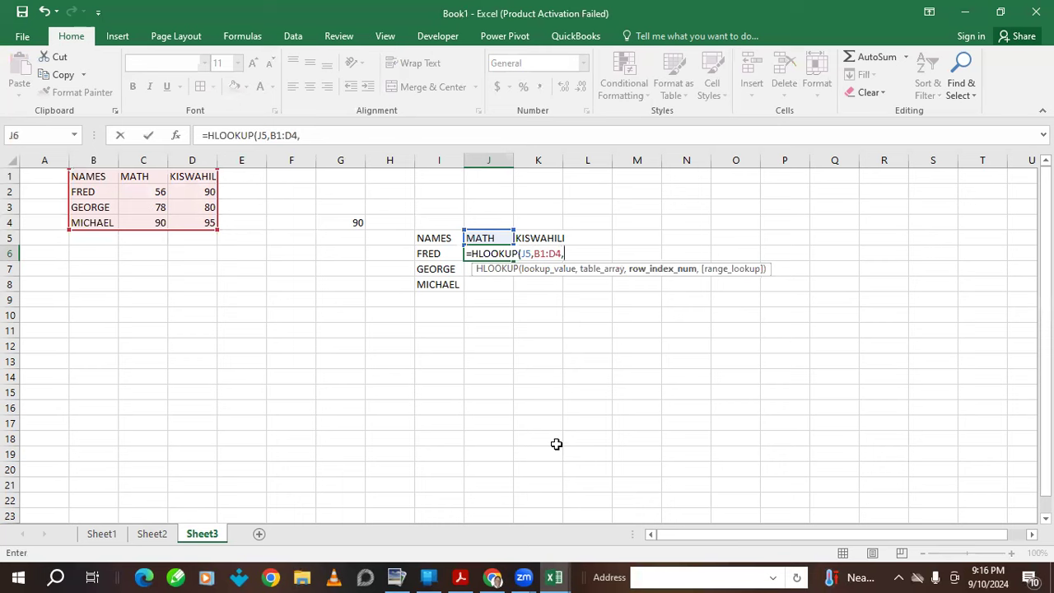
pyautogui.write('2')
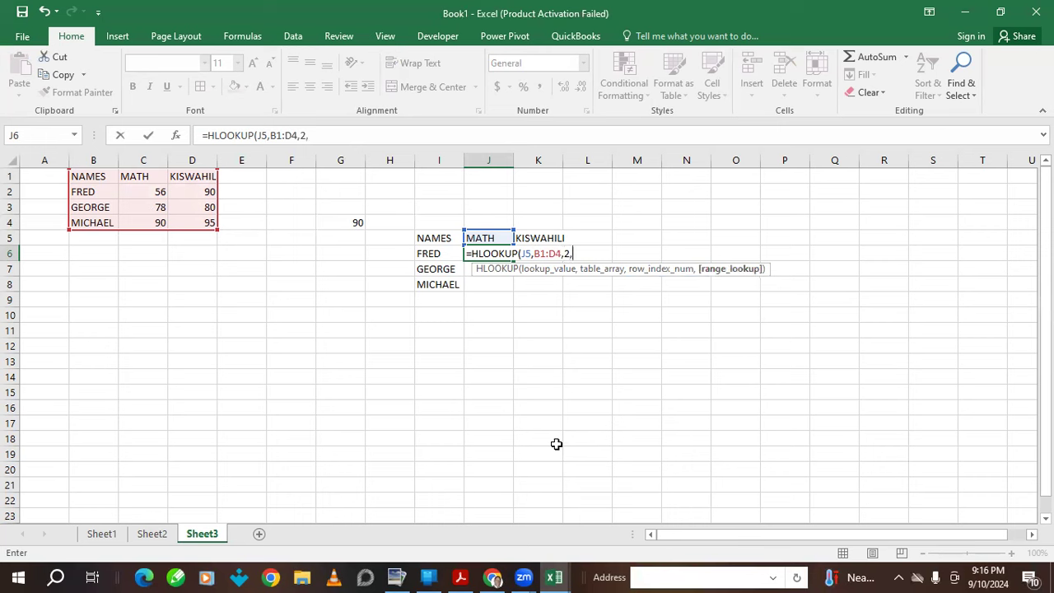
pyautogui.write(',')
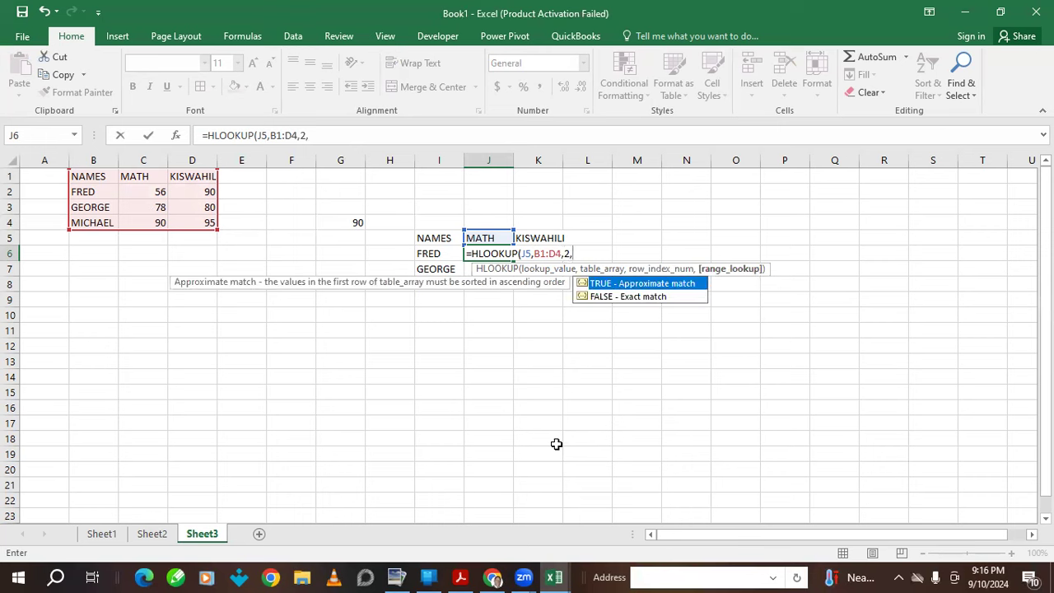
pyautogui.write('FALSE_')
pyautogui.press('Return')
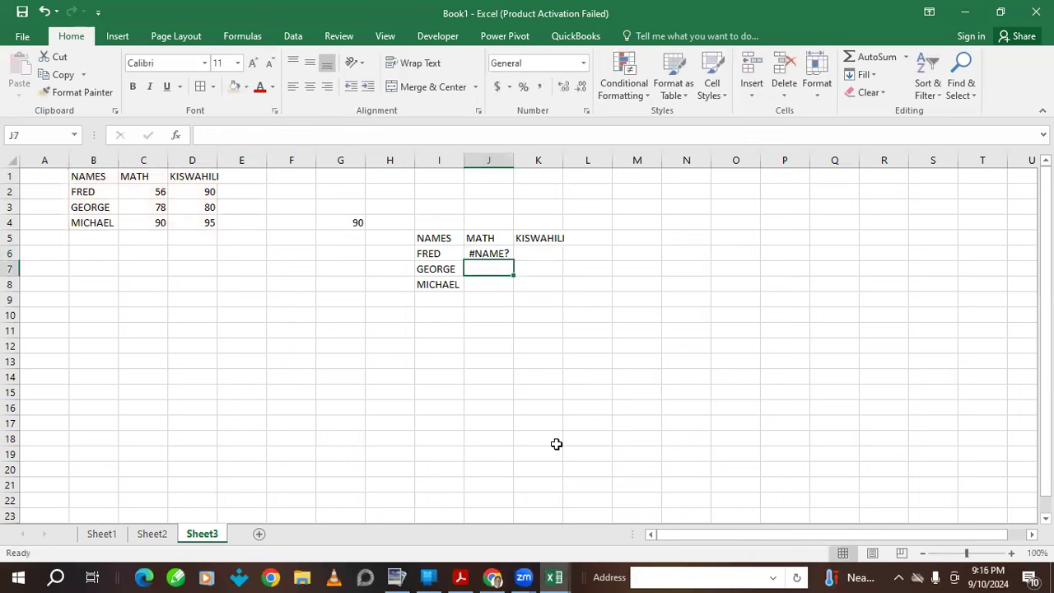
# Correct the last argument of the J6 formula to FALSE by removing the stray underscore.
pyautogui.click(487, 252)
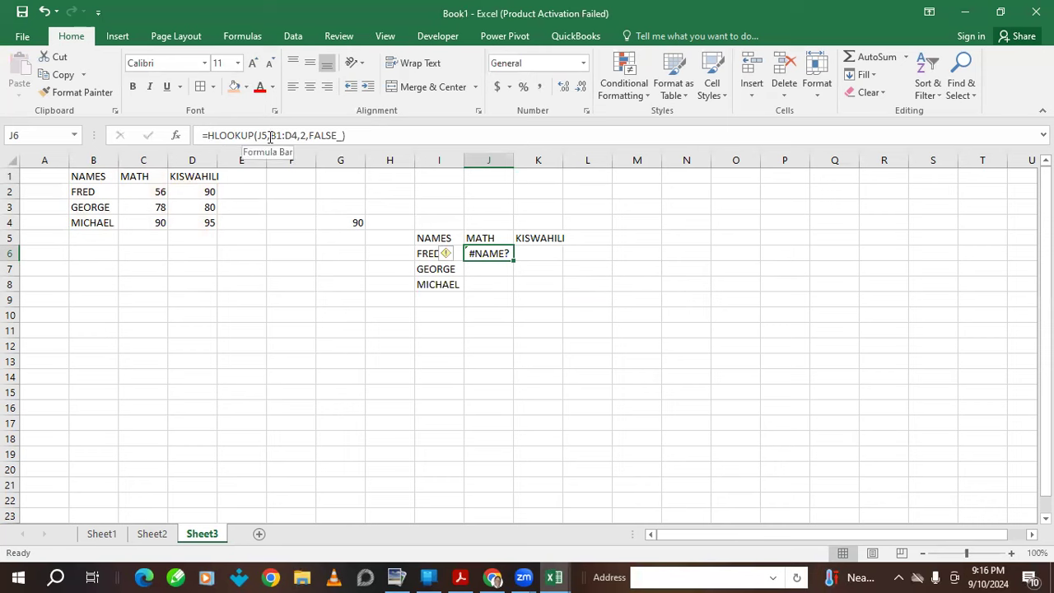
pyautogui.click(344, 135)
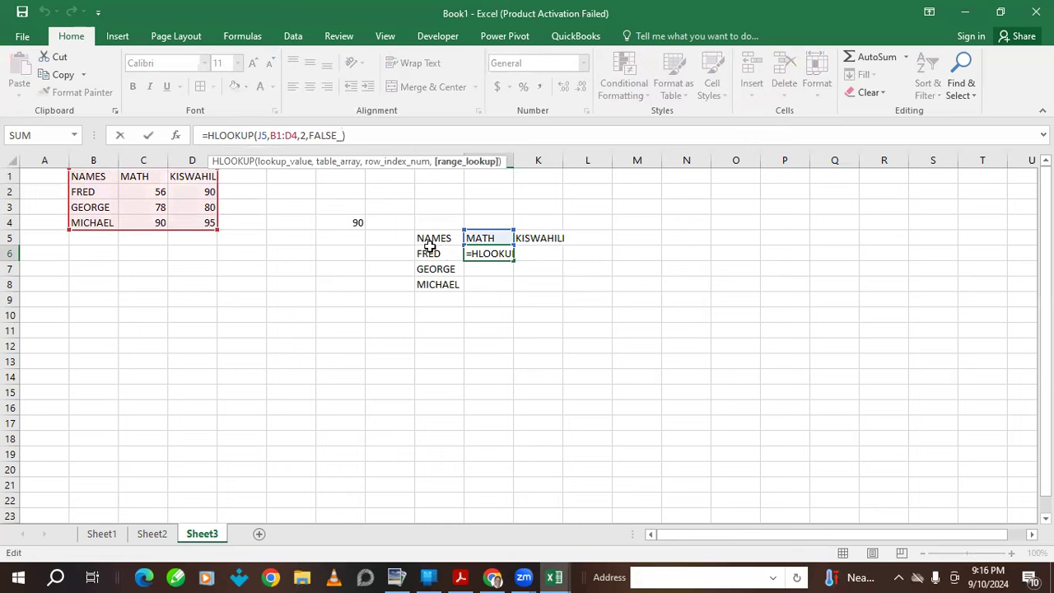
pyautogui.press('BackSpace')
pyautogui.press('Return')
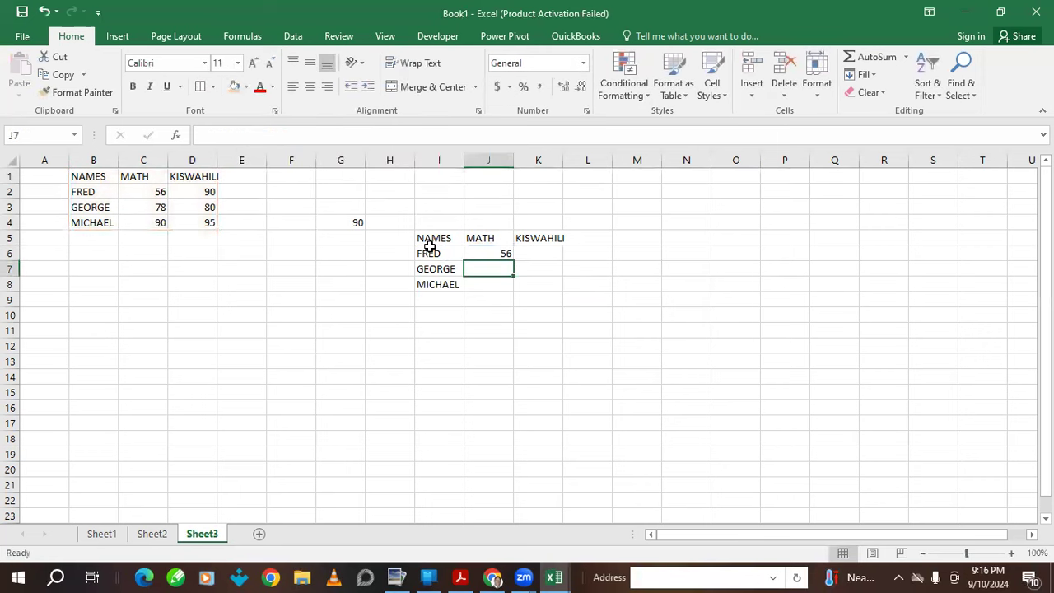
pyautogui.click(495, 252)
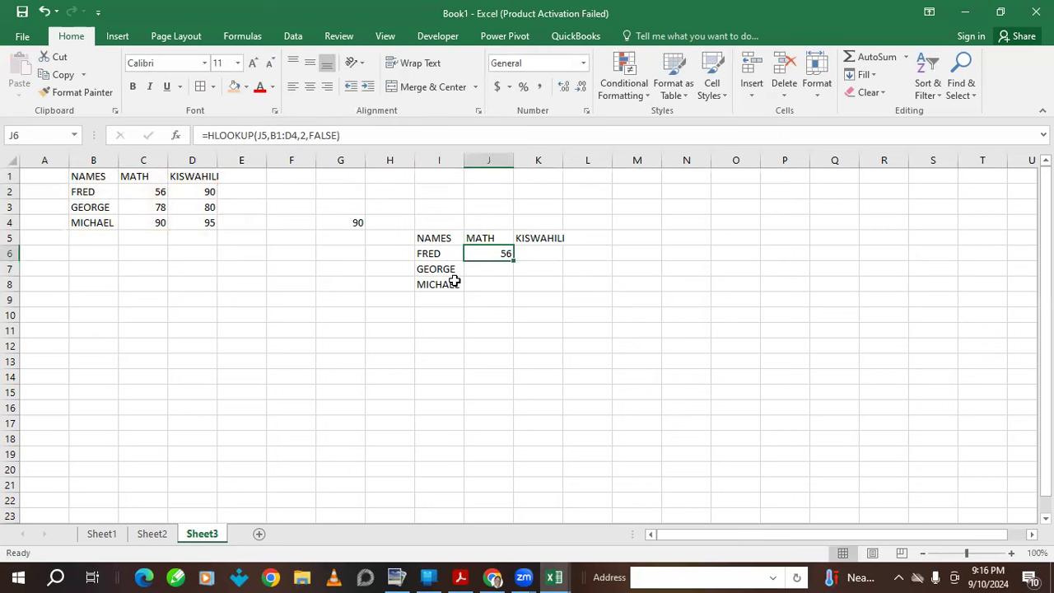
# Enter the formula =HLOOKUP(J5,B1:D4,3,FALSE) in cell J7 to look up the second student's MATH score.
pyautogui.click(492, 272)
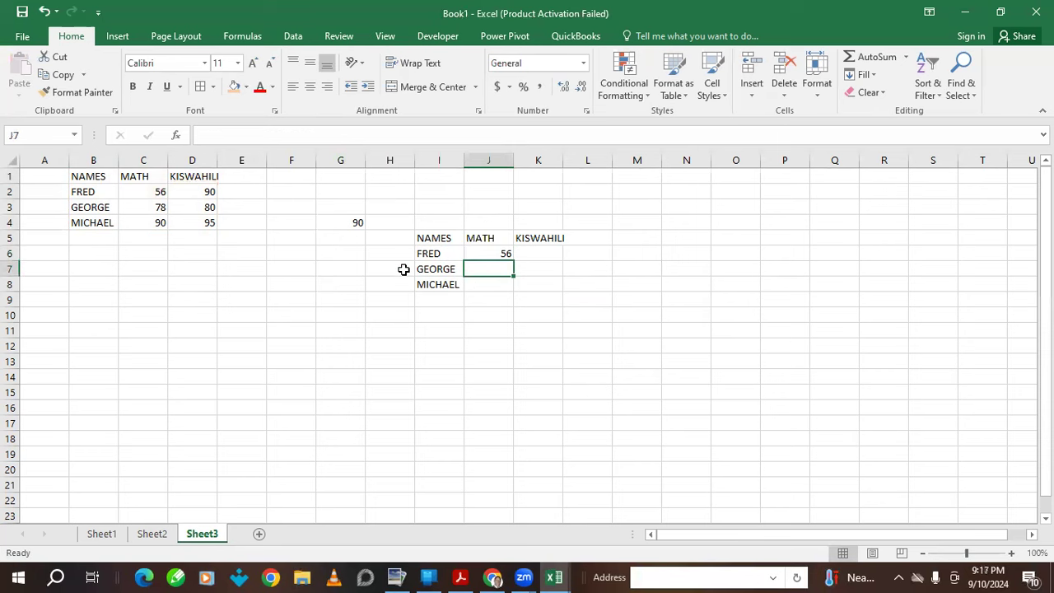
pyautogui.write('=')
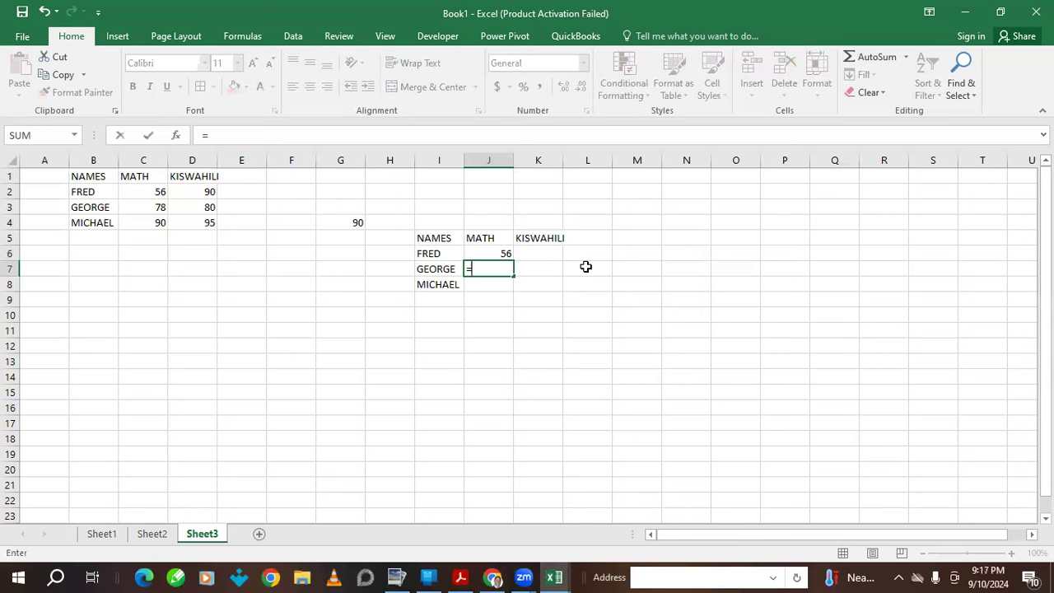
pyautogui.write('HLOOKUP')
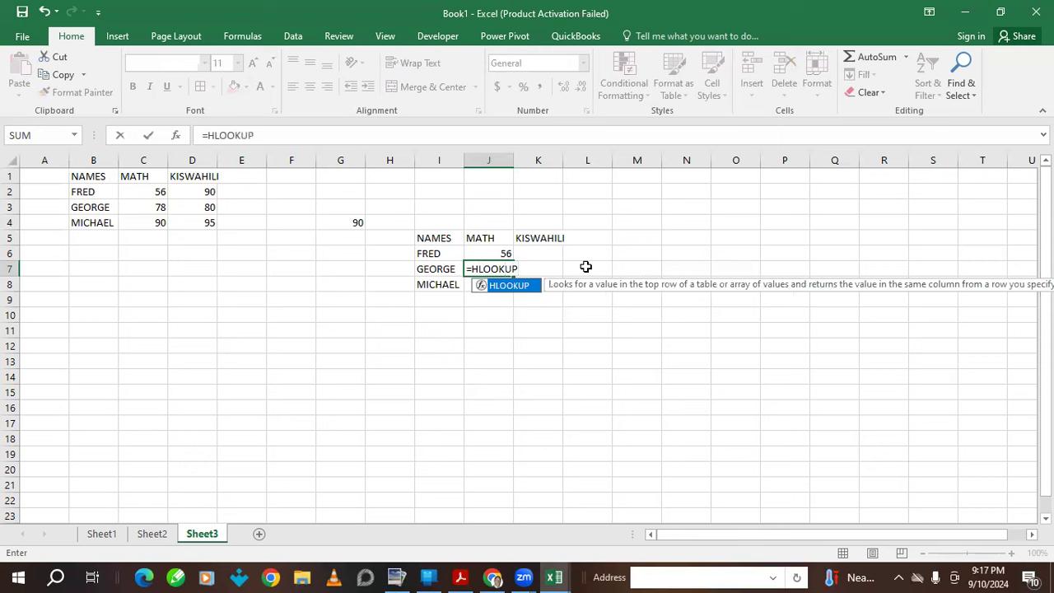
pyautogui.write('(')
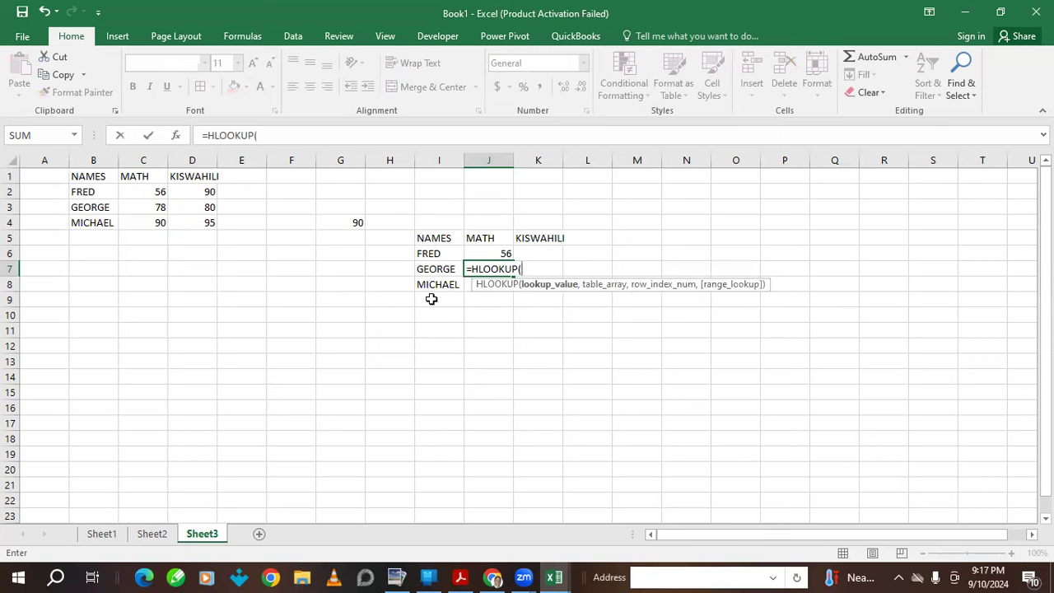
pyautogui.click(480, 238)
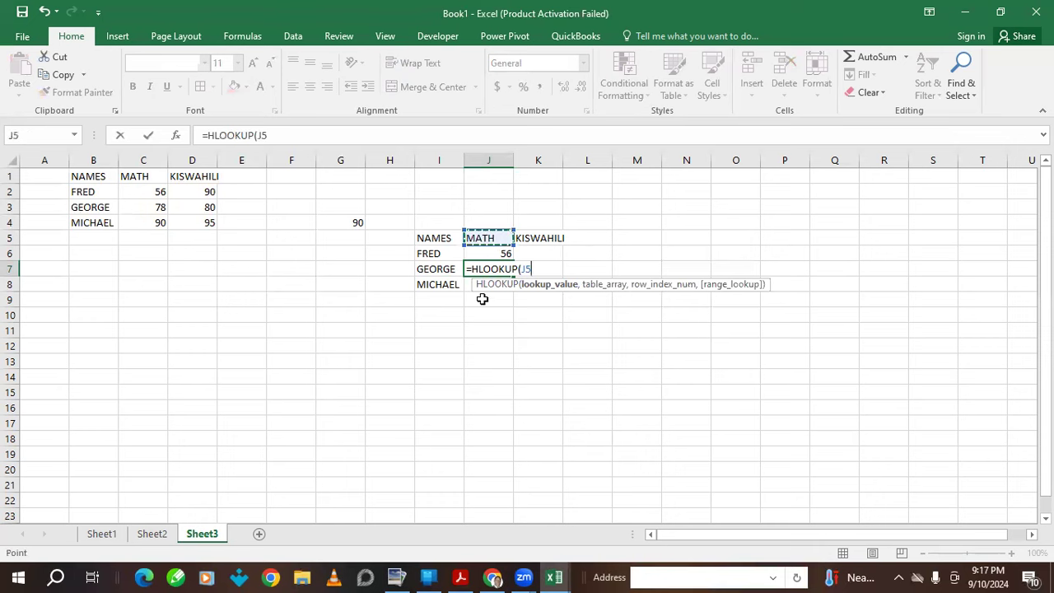
pyautogui.write(',')
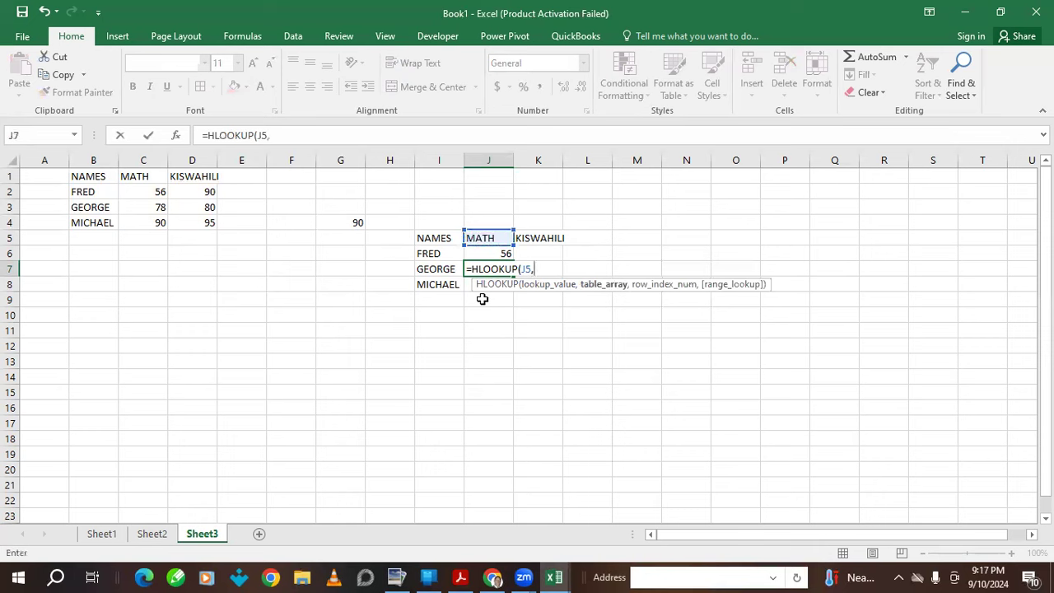
pyautogui.moveTo(85, 176); pyautogui.dragTo(195, 219)
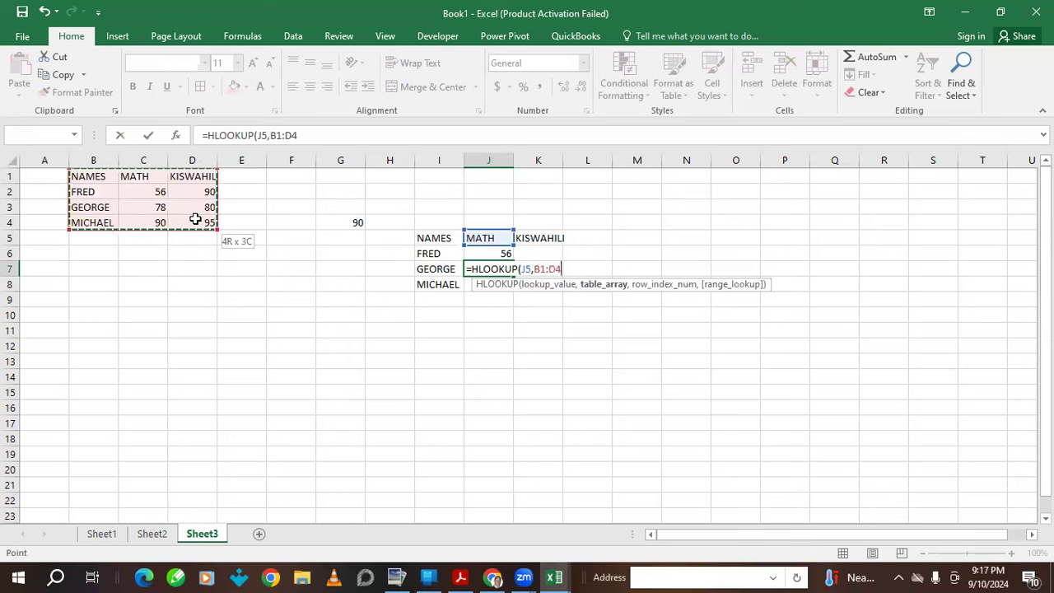
pyautogui.write(',')
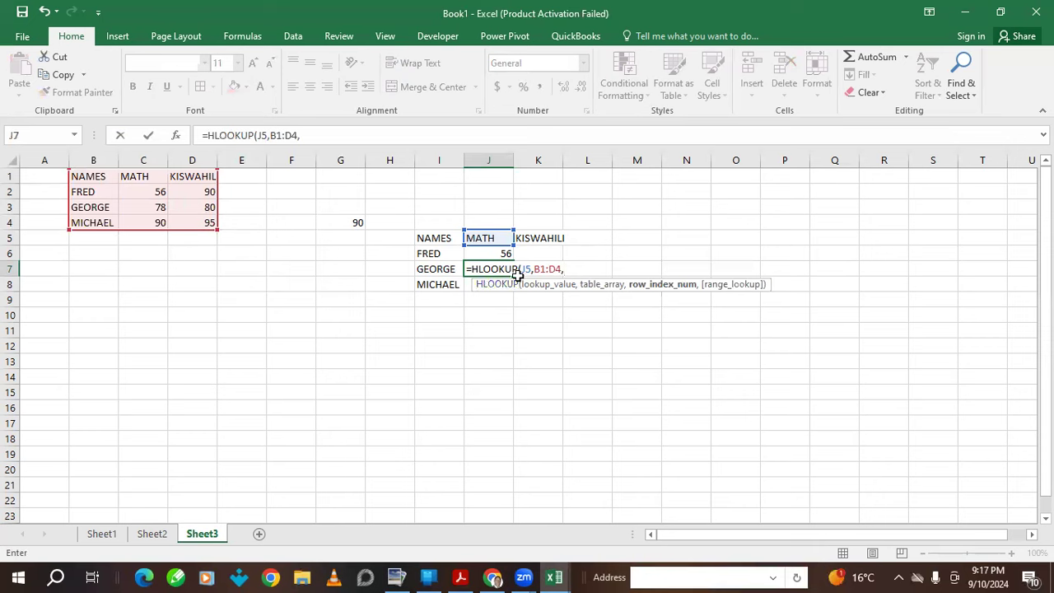
pyautogui.write('3,FALS')
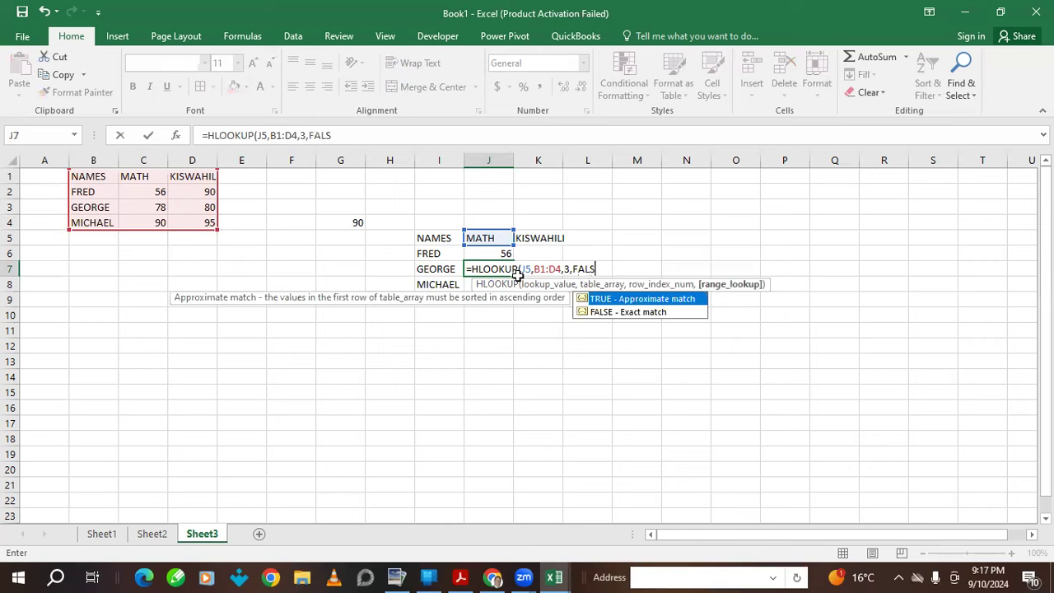
pyautogui.write('E)')
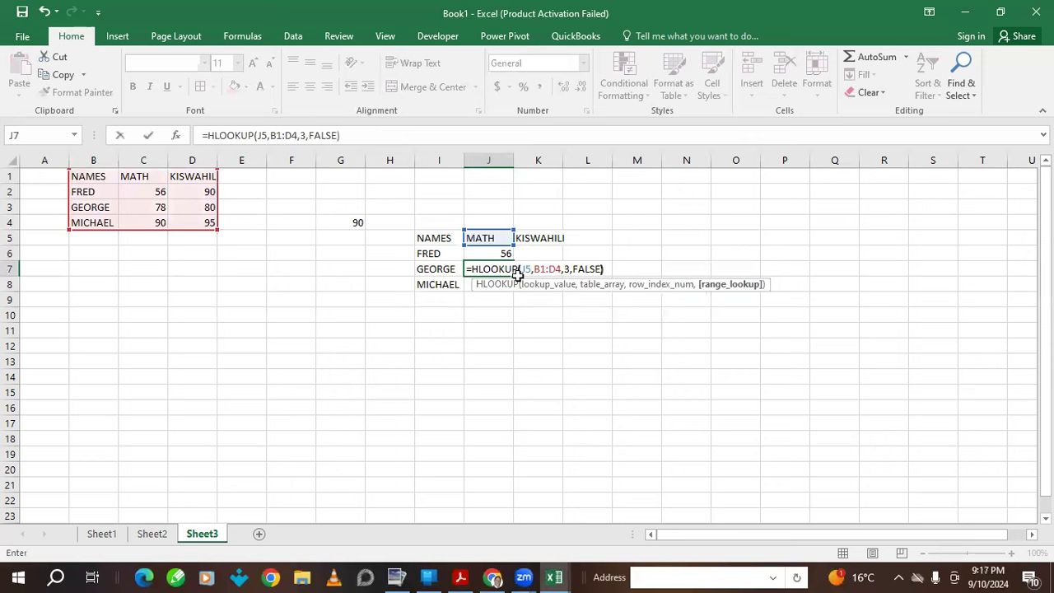
pyautogui.press('Return')
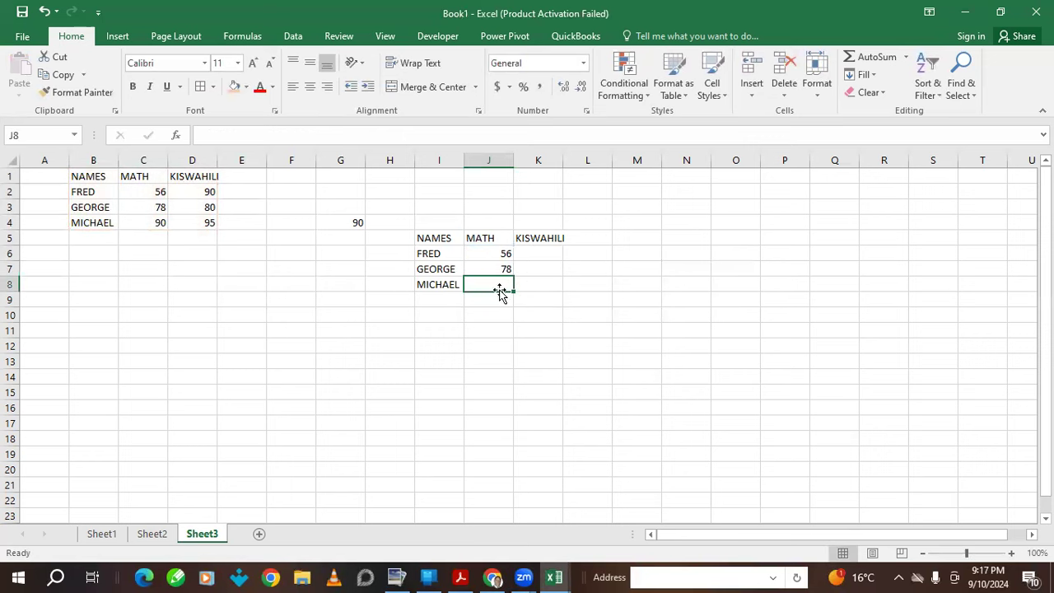
# Enter the formula =HLOOKUP(K5,B1:D4,2,FALSE) in cell K6 to look up the first student's KISWAHILI score.
pyautogui.click(536, 251)
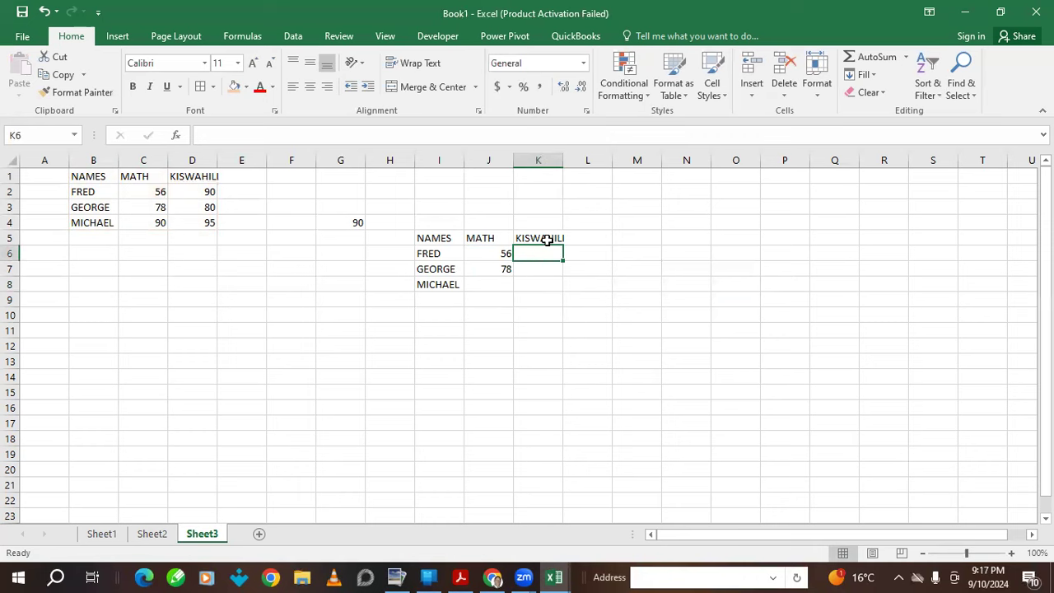
pyautogui.write('=')
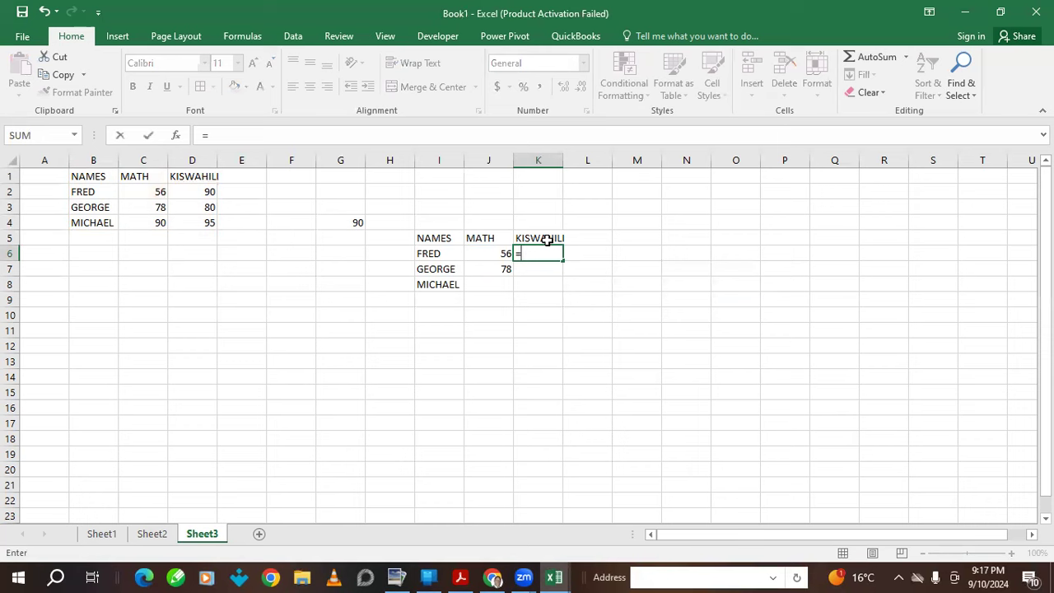
pyautogui.write('HLOOKU')
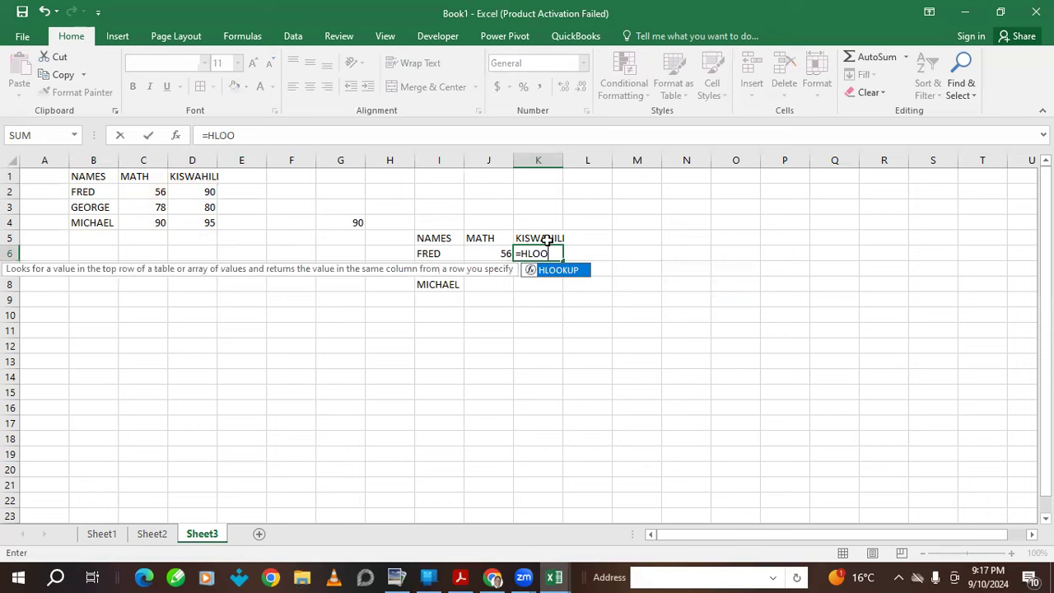
pyautogui.write('P(')
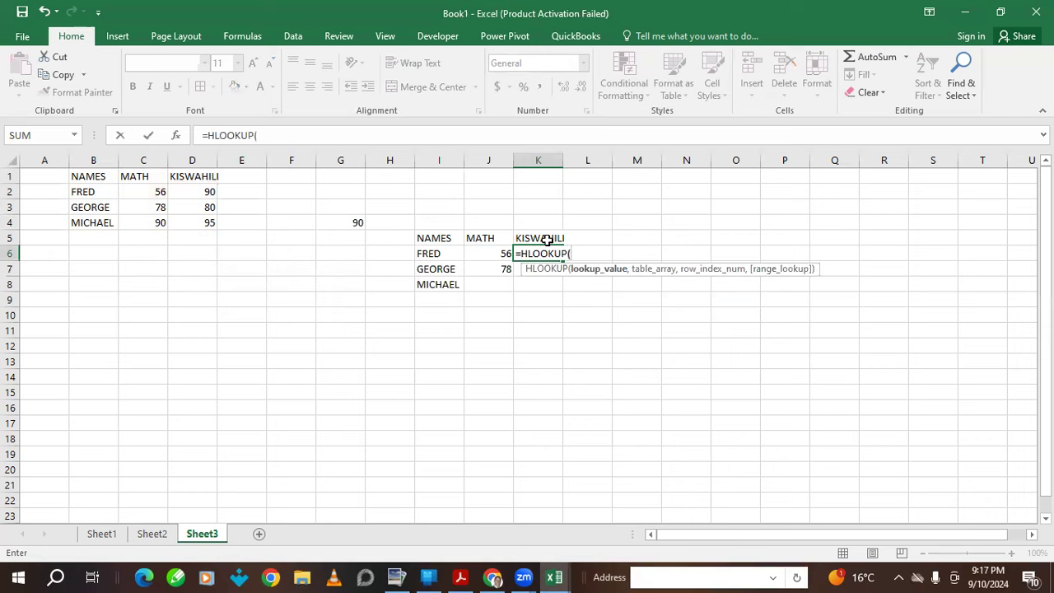
pyautogui.click(552, 237)
pyautogui.write(',')
pyautogui.click(116, 177)
pyautogui.moveTo(119, 178); pyautogui.dragTo(215, 231)
pyautogui.write(',')
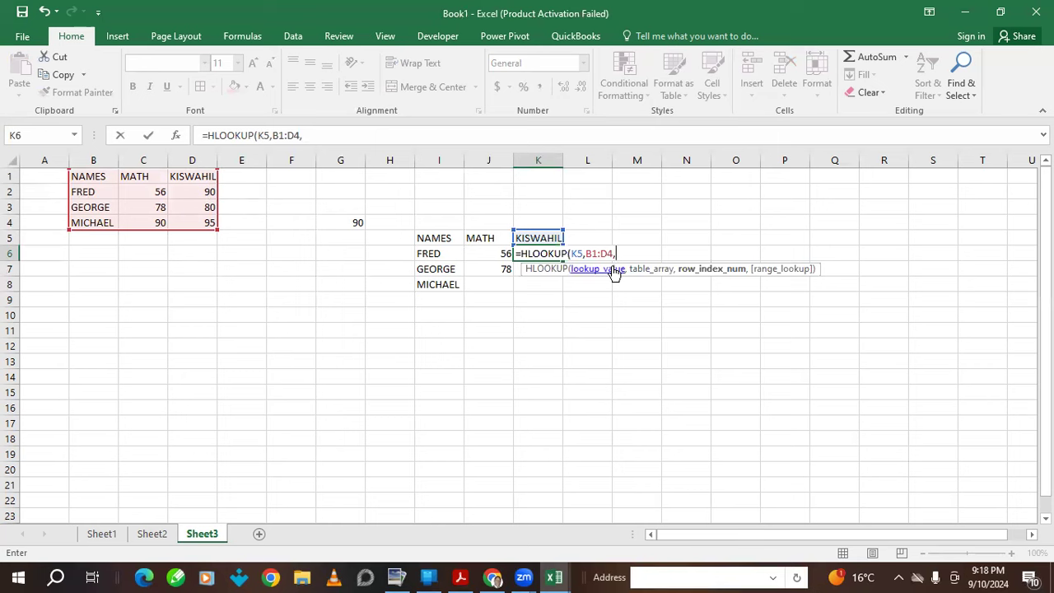
pyautogui.write('2,FALSE')
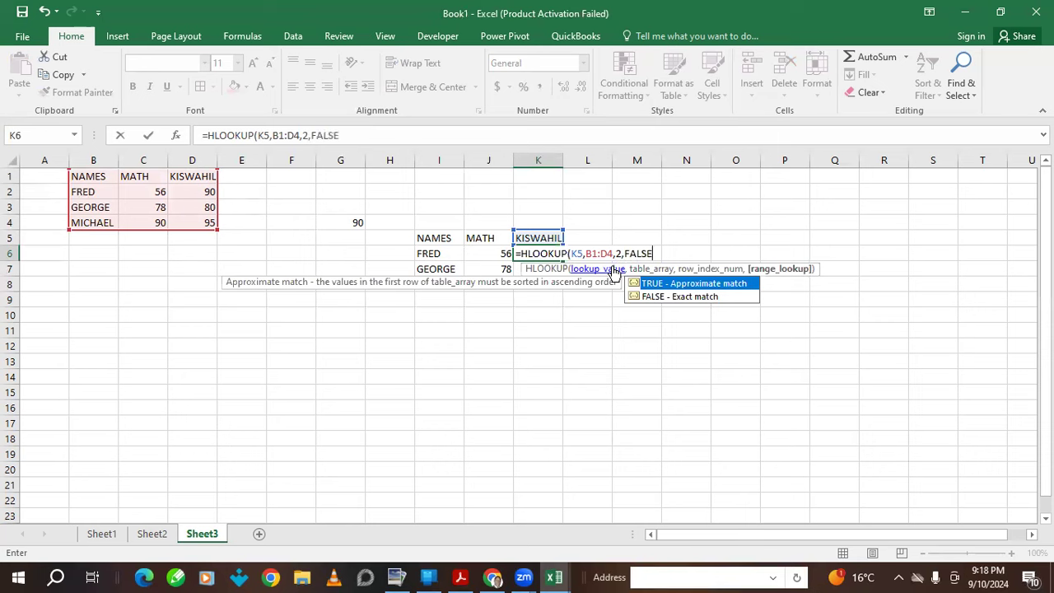
pyautogui.write(')')
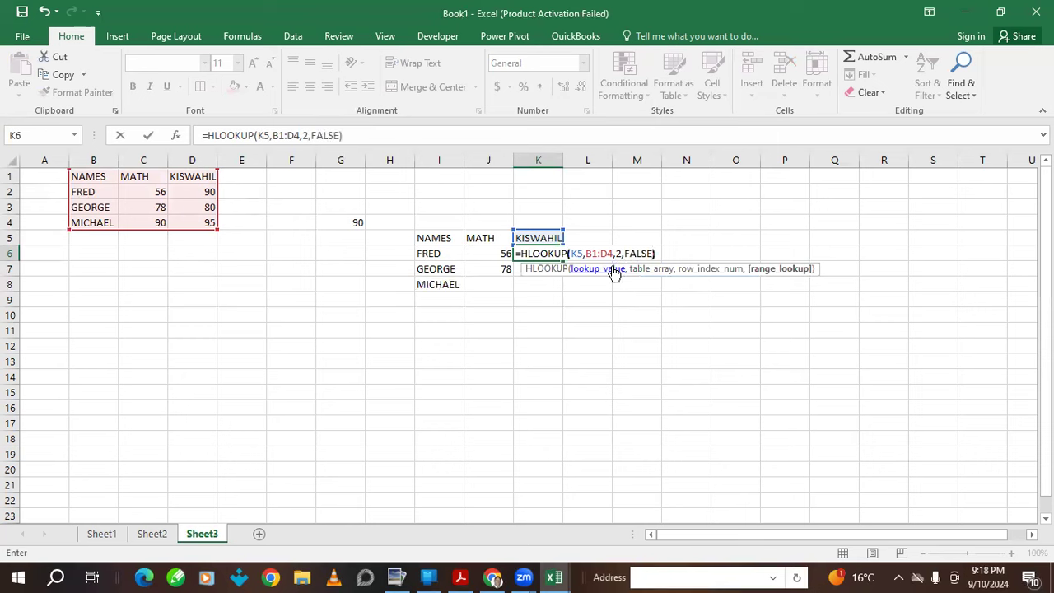
pyautogui.press('Return')
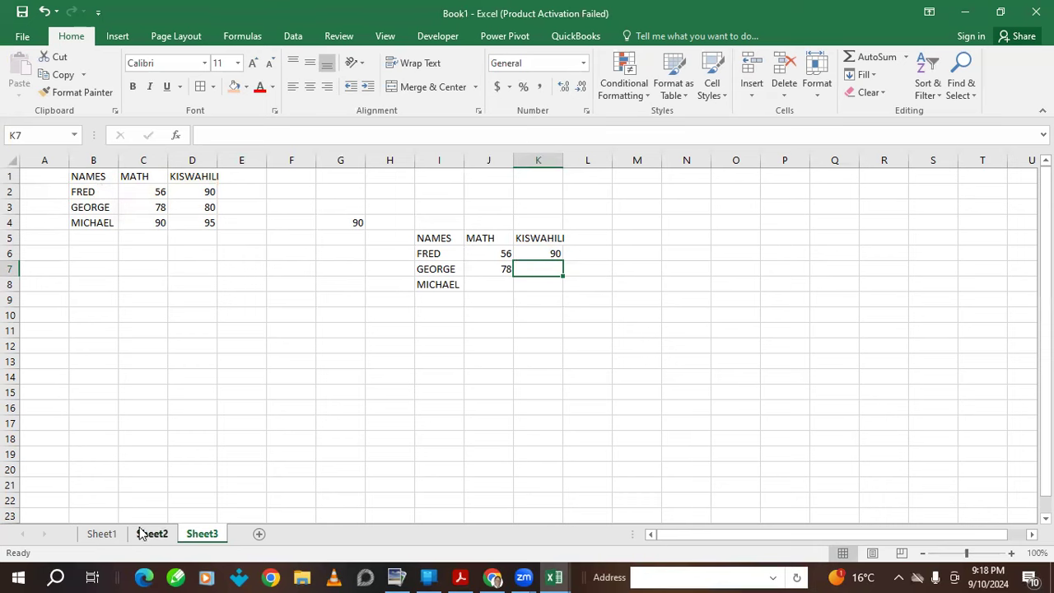
# Switch to Sheet1 and select the OR entry in the FORMULARS list, cell A13.
pyautogui.click(101, 534)
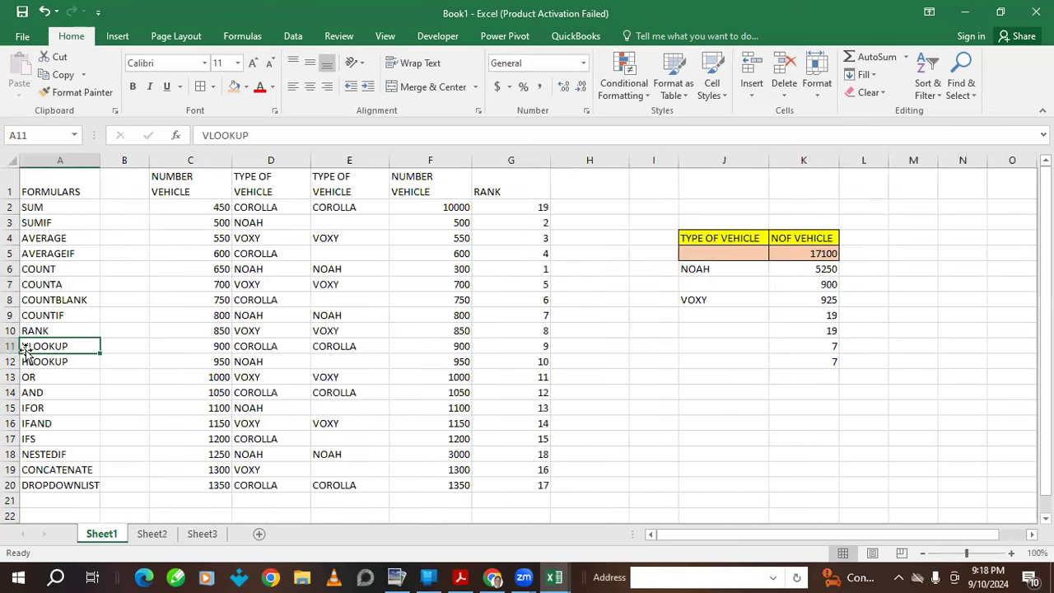
pyautogui.click(46, 362)
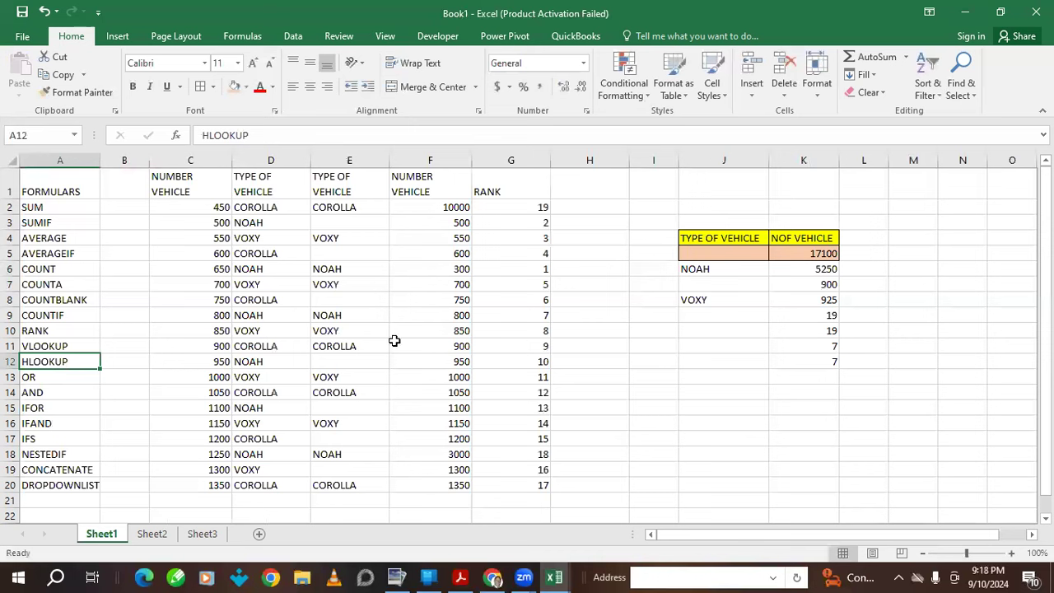
pyautogui.click(41, 379)
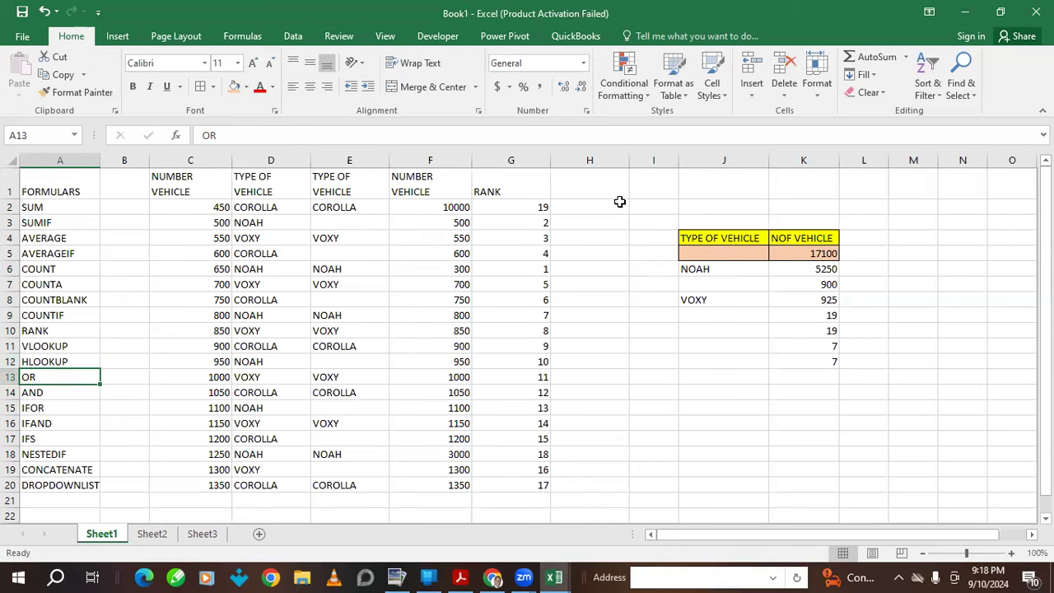
# Enter the formula =OR(C6=650,C11=900) in cell H2 to test two values in the first NUMBER VEHICLE column.
pyautogui.click(602, 208)
pyautogui.write('=')
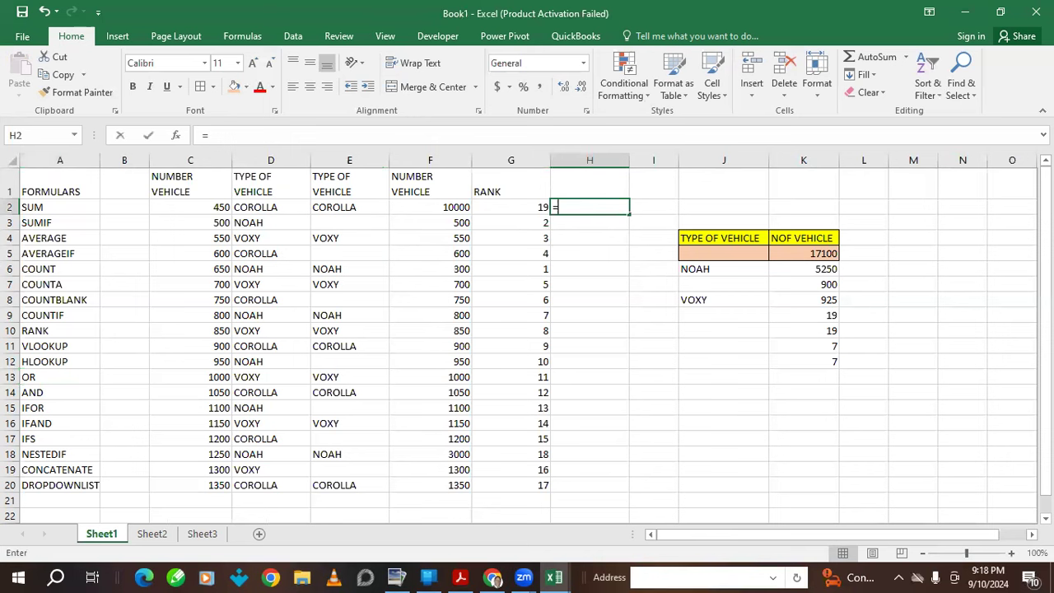
pyautogui.write('OR')
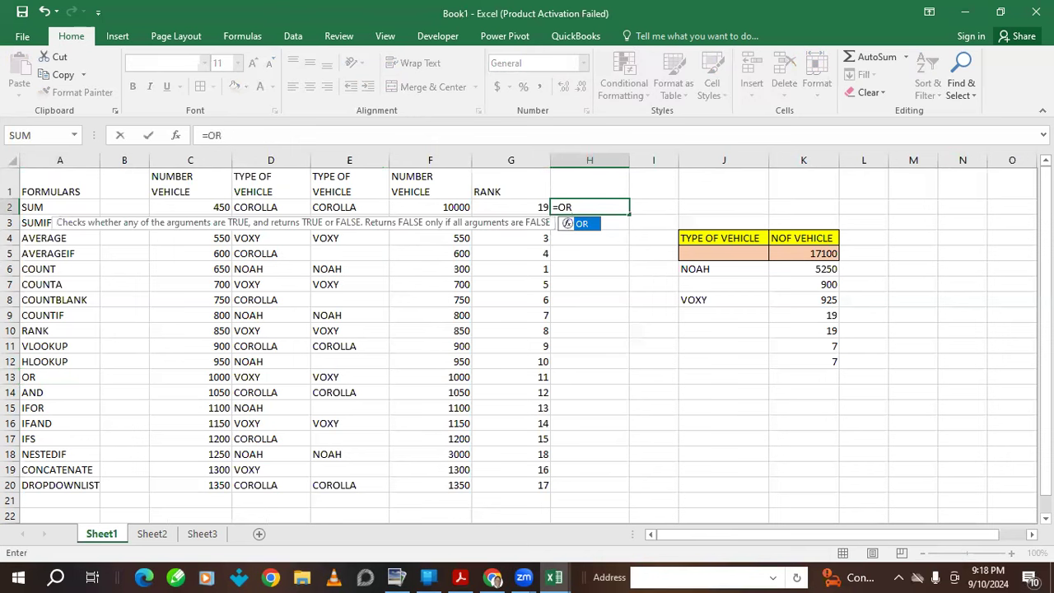
pyautogui.write('(')
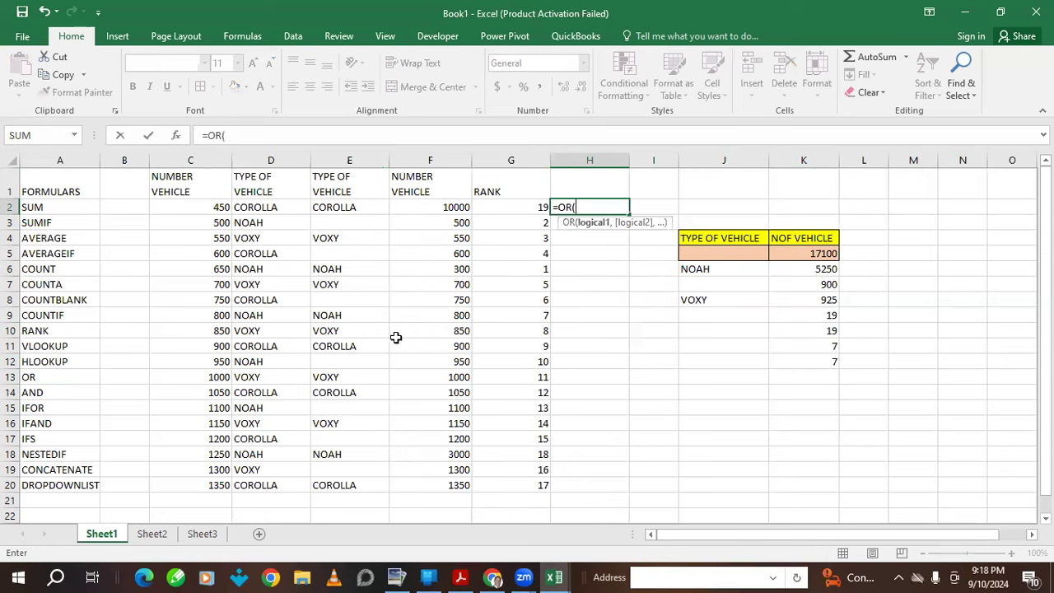
pyautogui.click(224, 268)
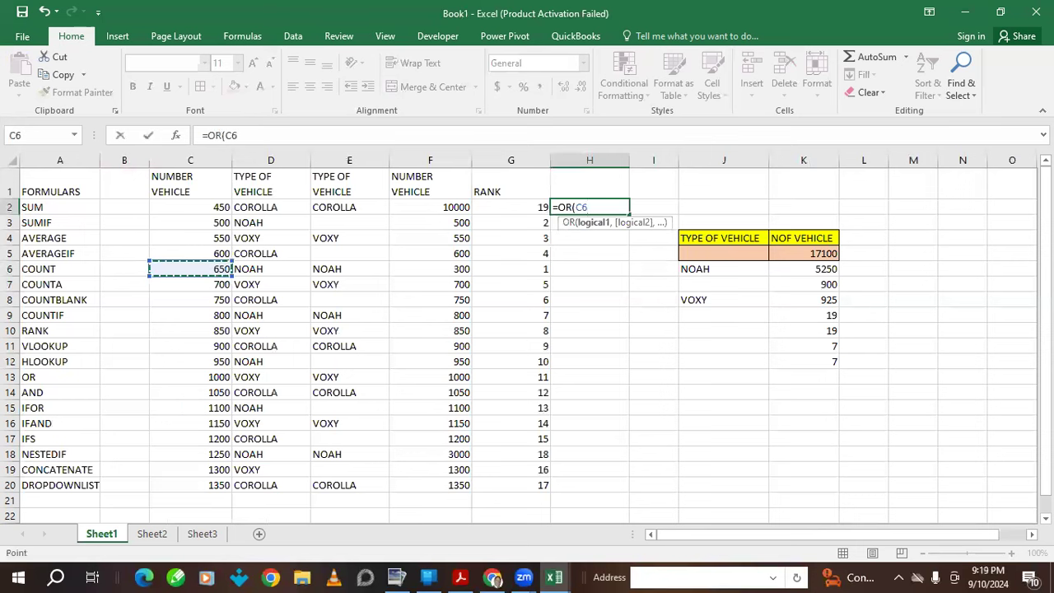
pyautogui.write('=650')
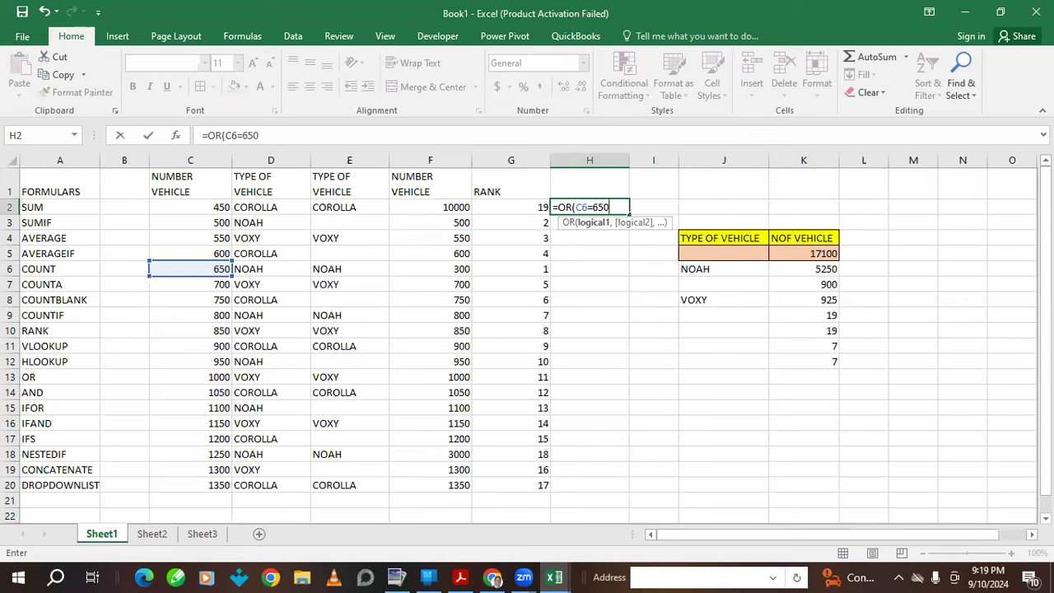
pyautogui.write(',')
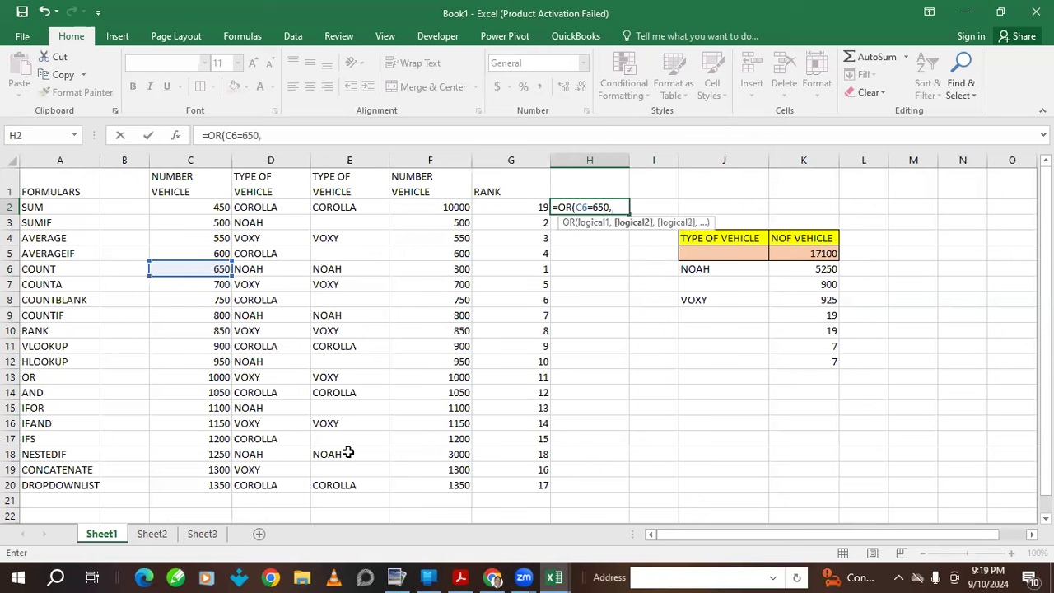
pyautogui.click(161, 346)
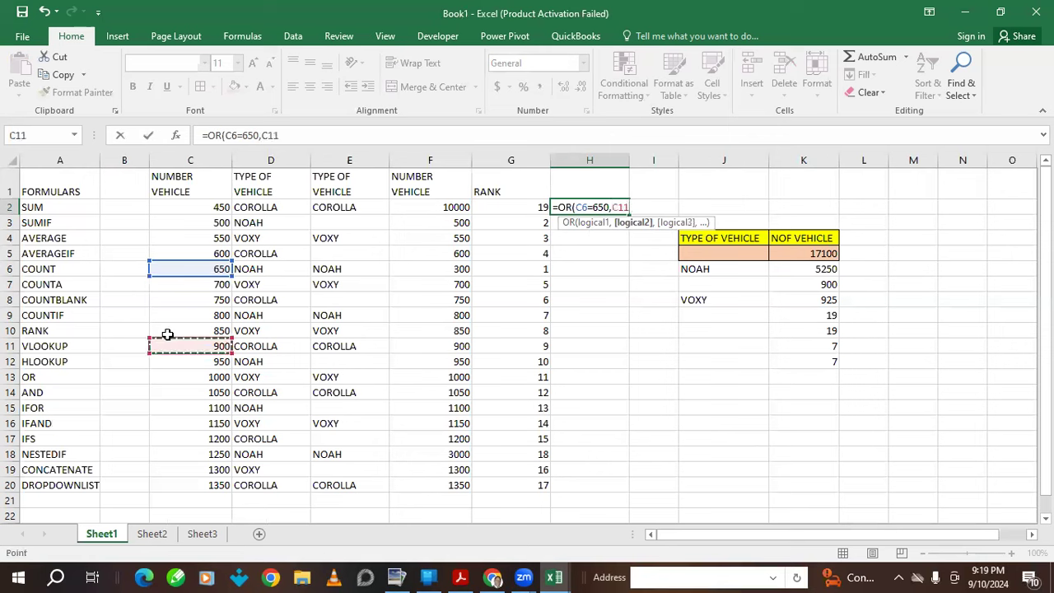
pyautogui.write('=900_')
pyautogui.press('BackSpace')
pyautogui.write(')')
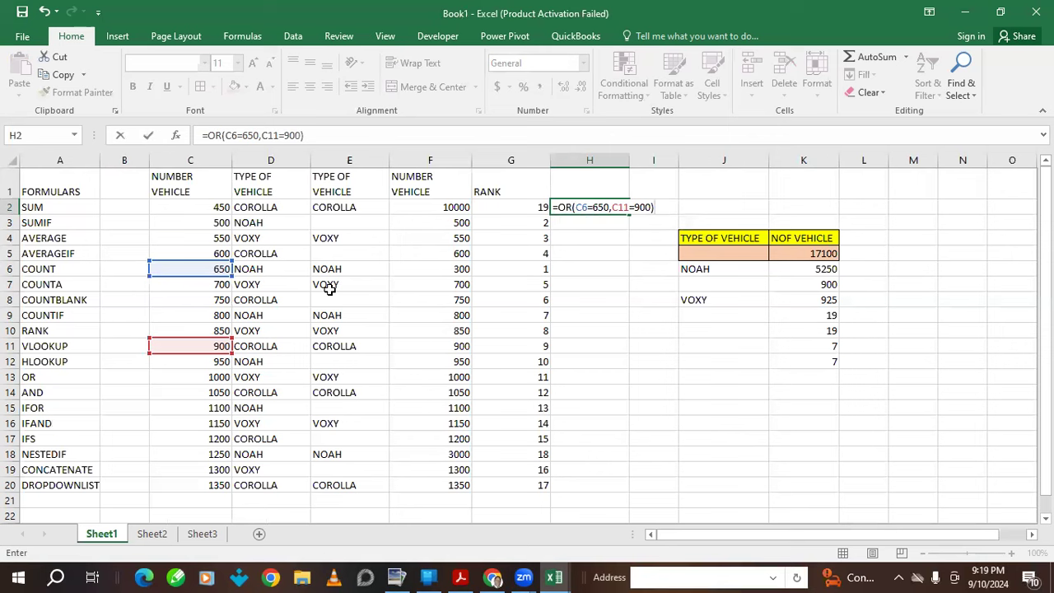
pyautogui.press('Return')
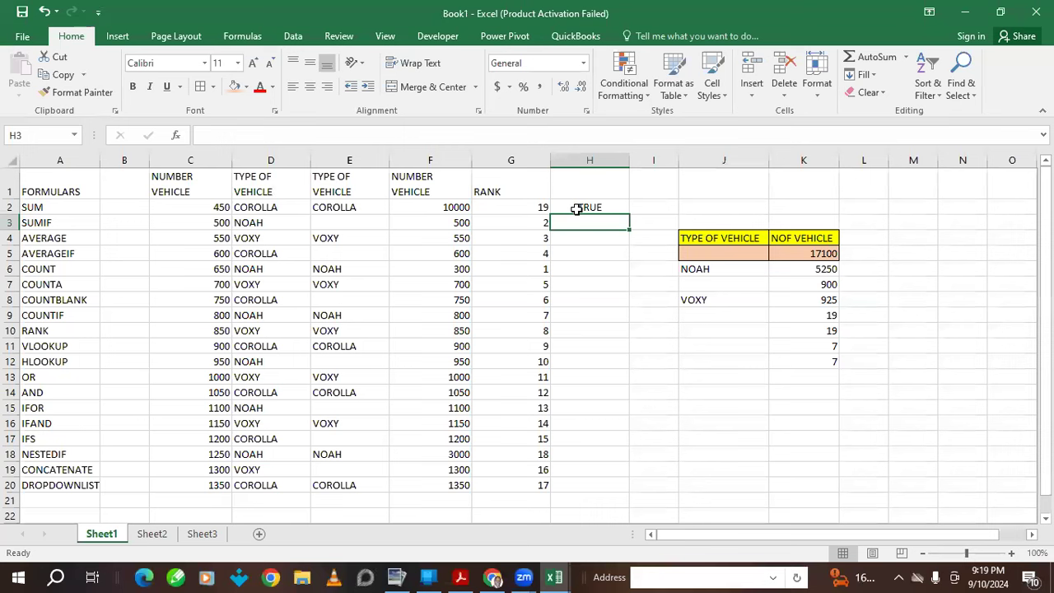
# Change the second condition of the OR formula in H2 to C11=910 and select the cell again.
pyautogui.click(601, 207)
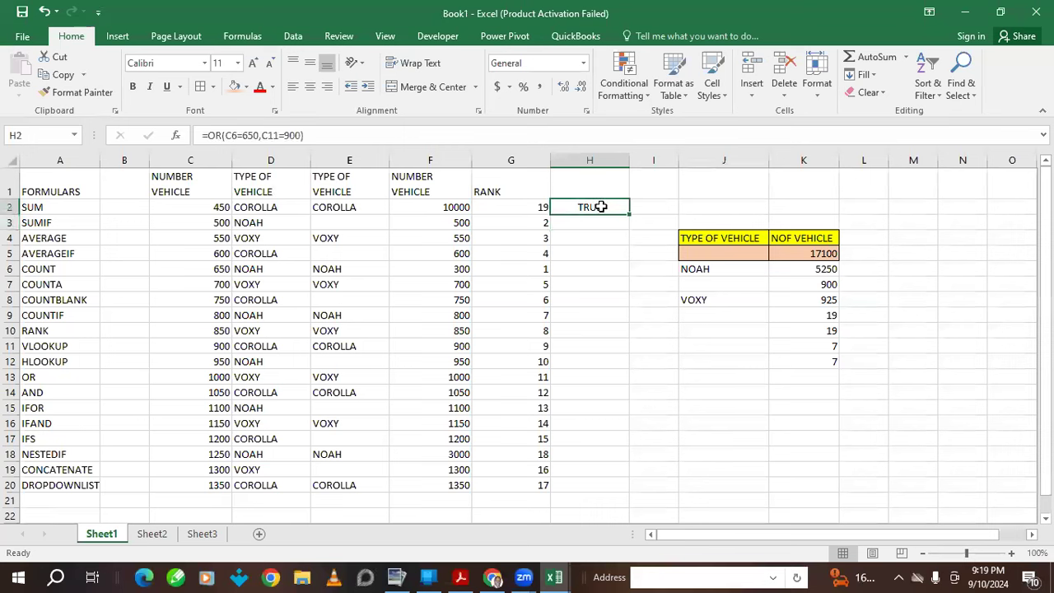
pyautogui.click(294, 135)
pyautogui.press('BackSpace')
pyautogui.write('1')
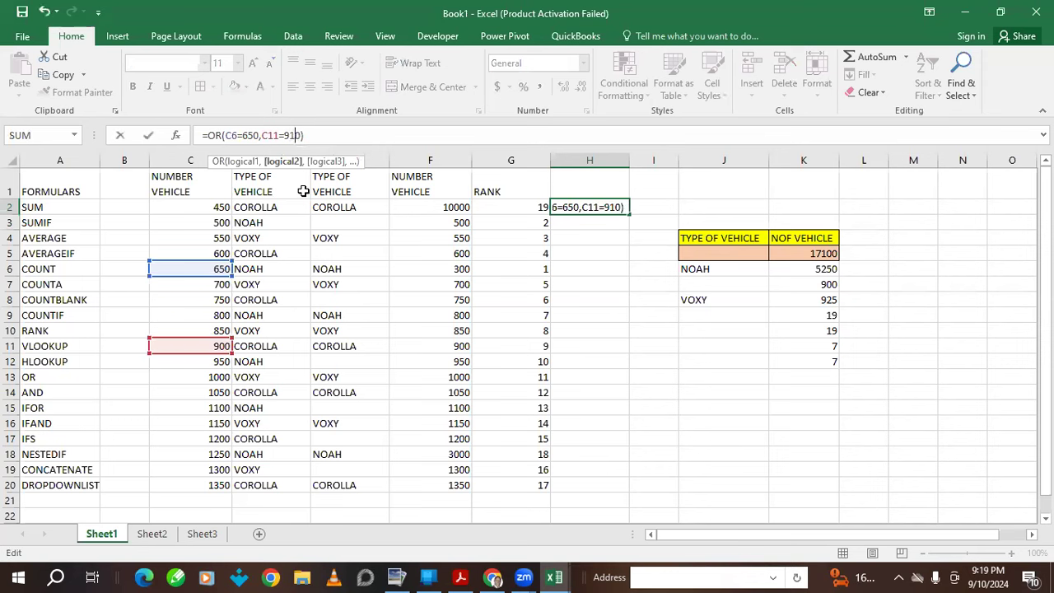
pyautogui.press('Return')
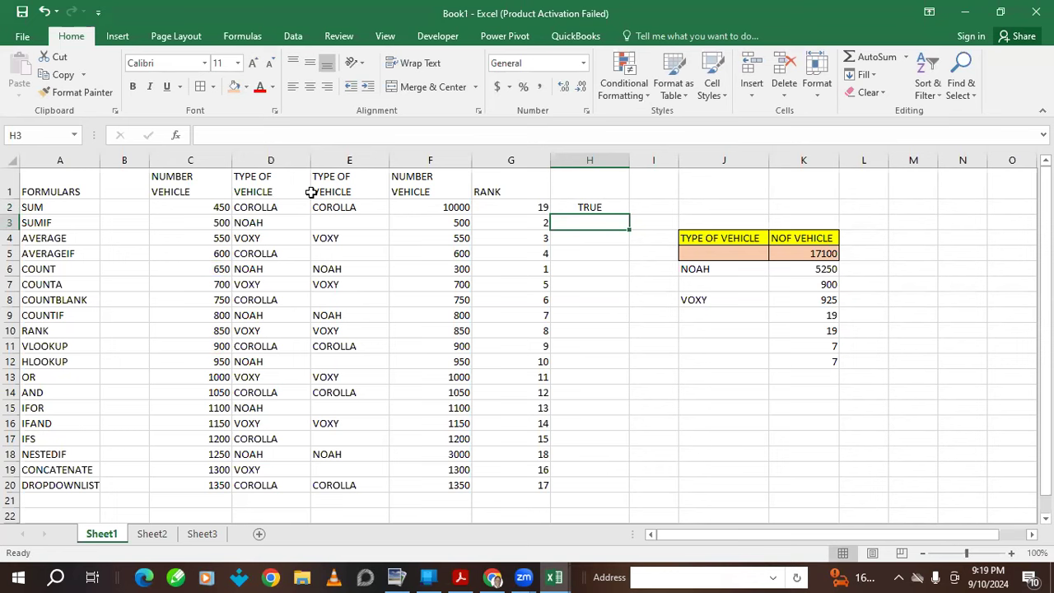
pyautogui.click(569, 208)
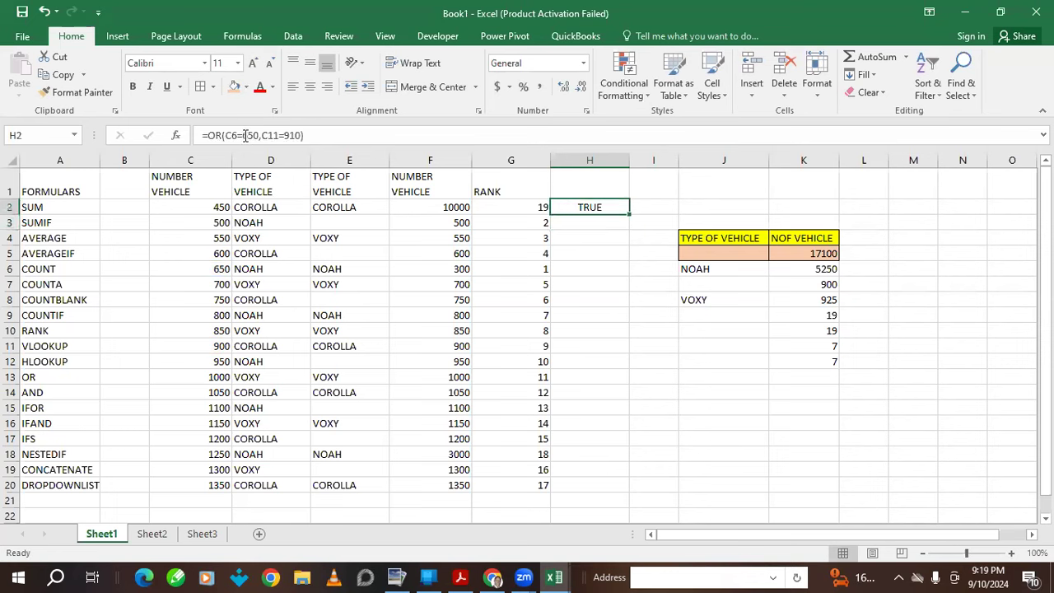
# Change the first condition of the OR formula in H2 to C6=6250.
pyautogui.click(246, 135)
pyautogui.write('2')
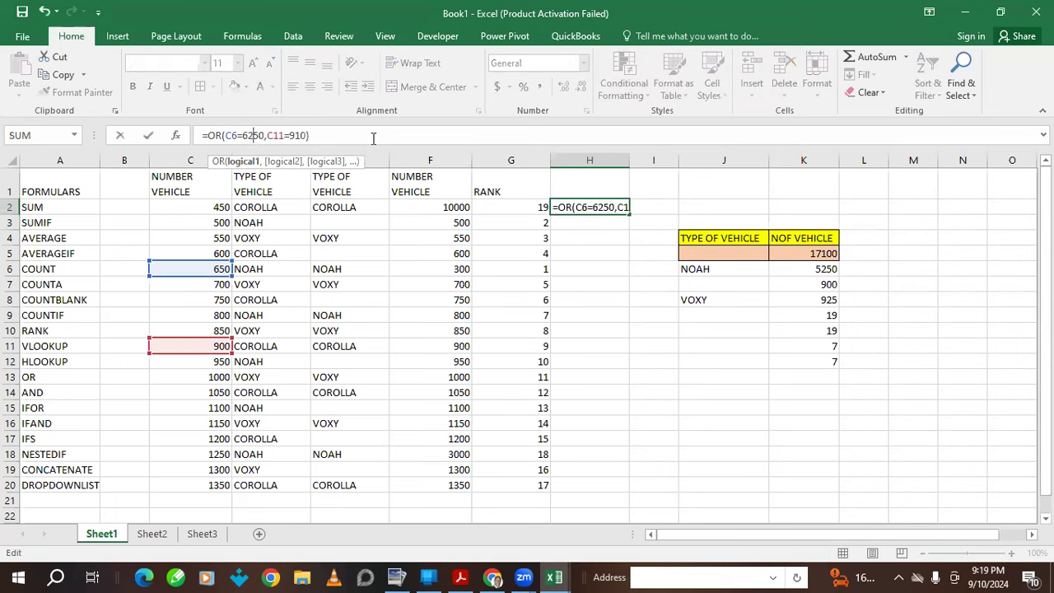
pyautogui.press('Return')
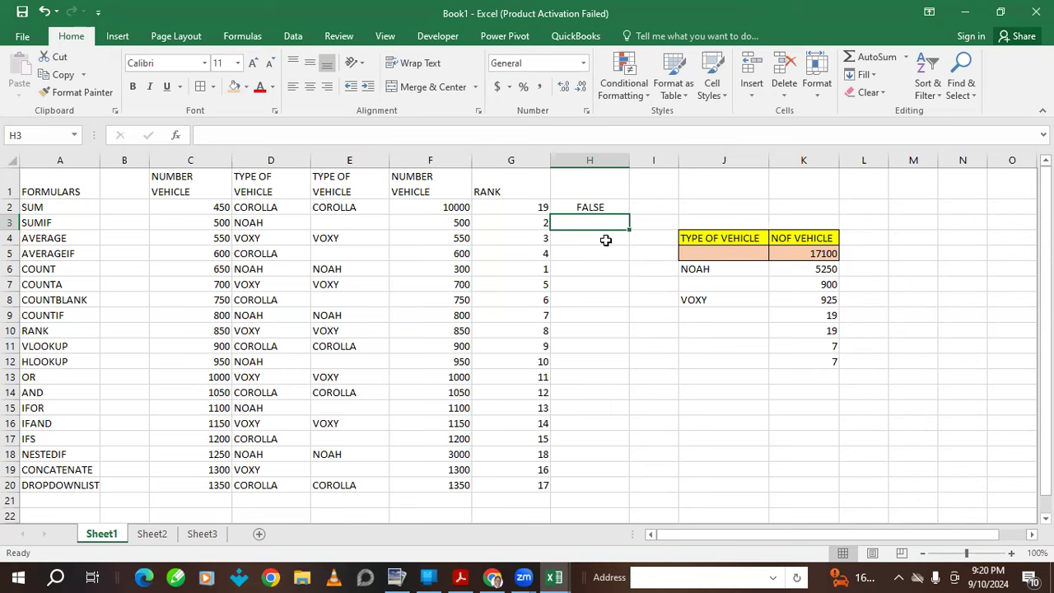
# Enter the formula =AND(C3=500,C7=700) in cell H3 to test two values in the first NUMBER VEHICLE column.
pyautogui.write('=')
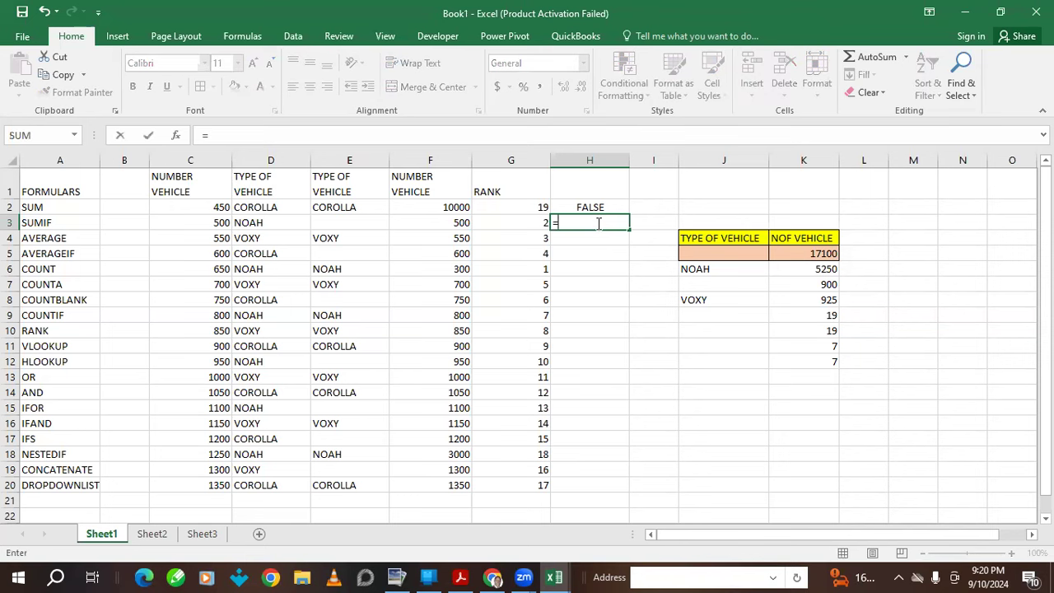
pyautogui.write('AND')
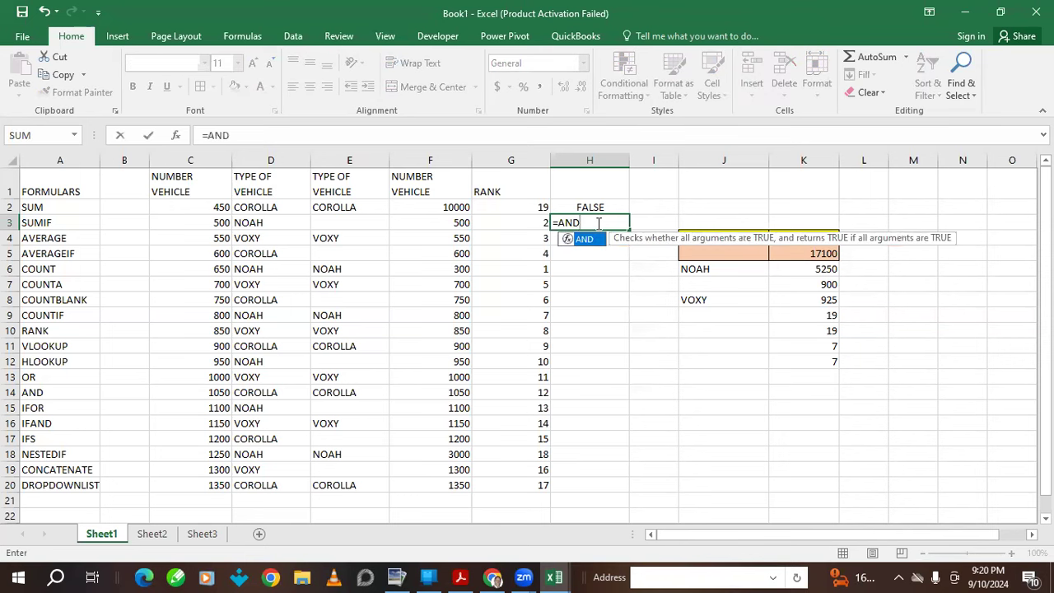
pyautogui.write('(')
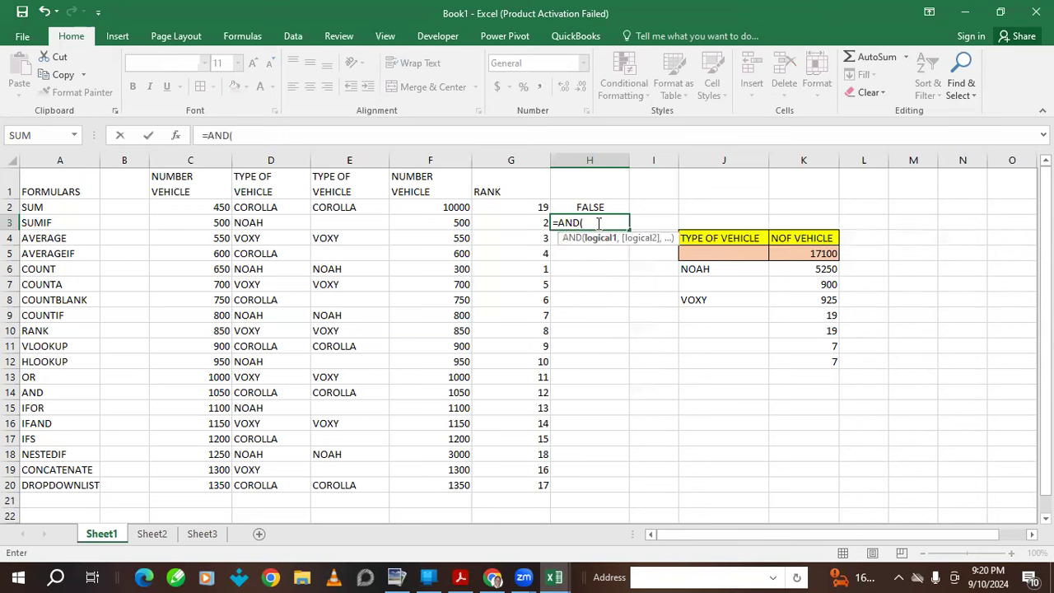
pyautogui.click(204, 221)
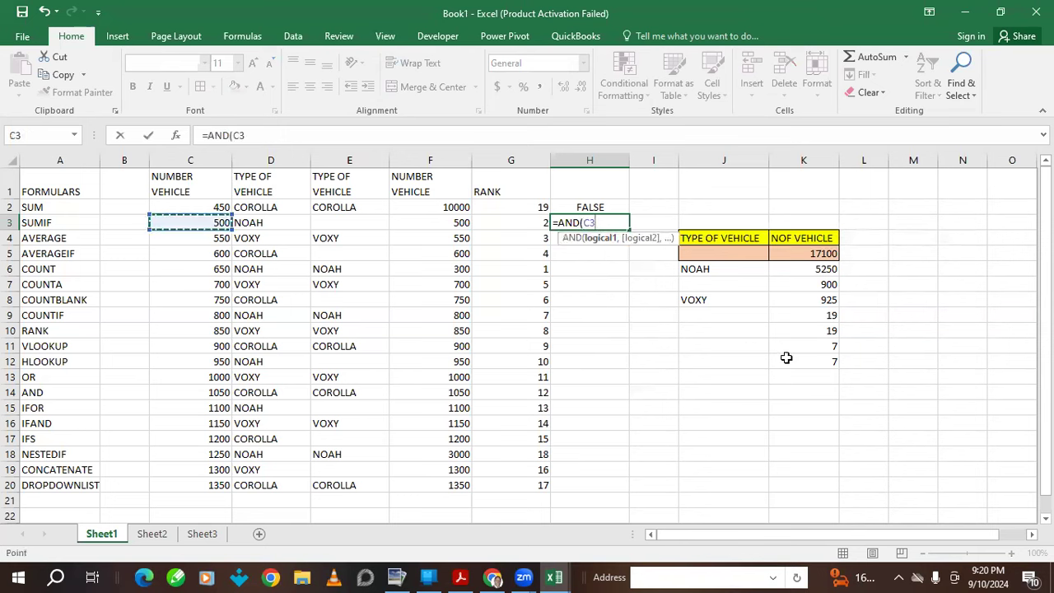
pyautogui.write('=500,')
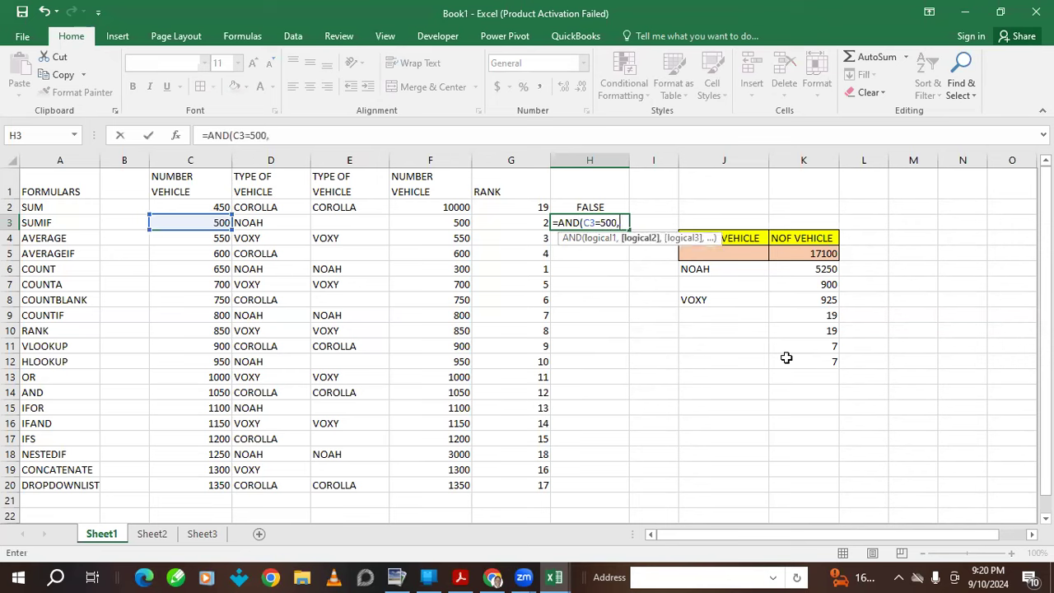
pyautogui.click(200, 284)
pyautogui.write('=')
pyautogui.write('70')
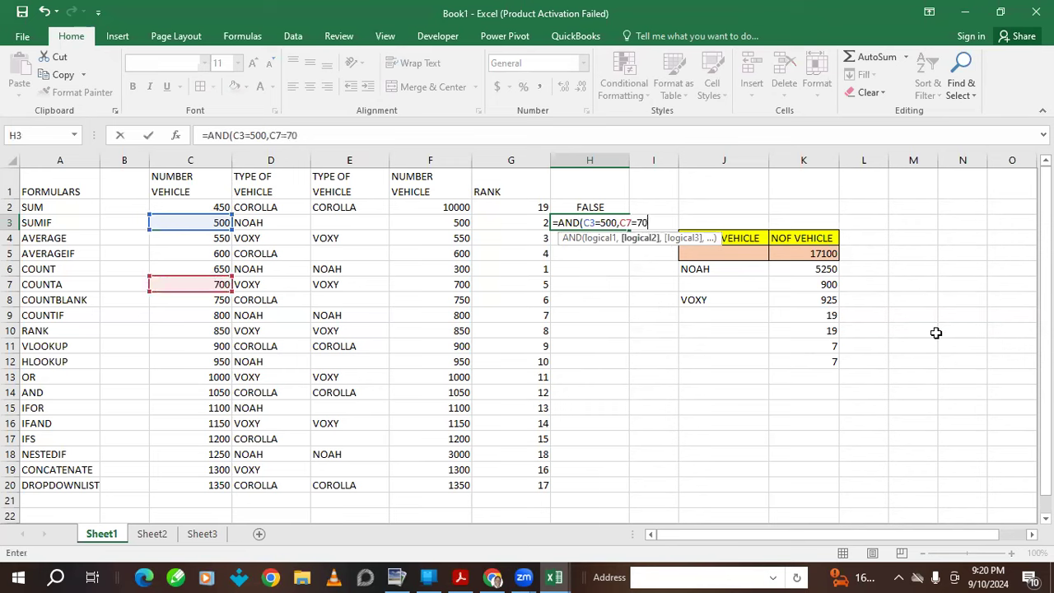
pyautogui.write('0)')
pyautogui.press('Return')
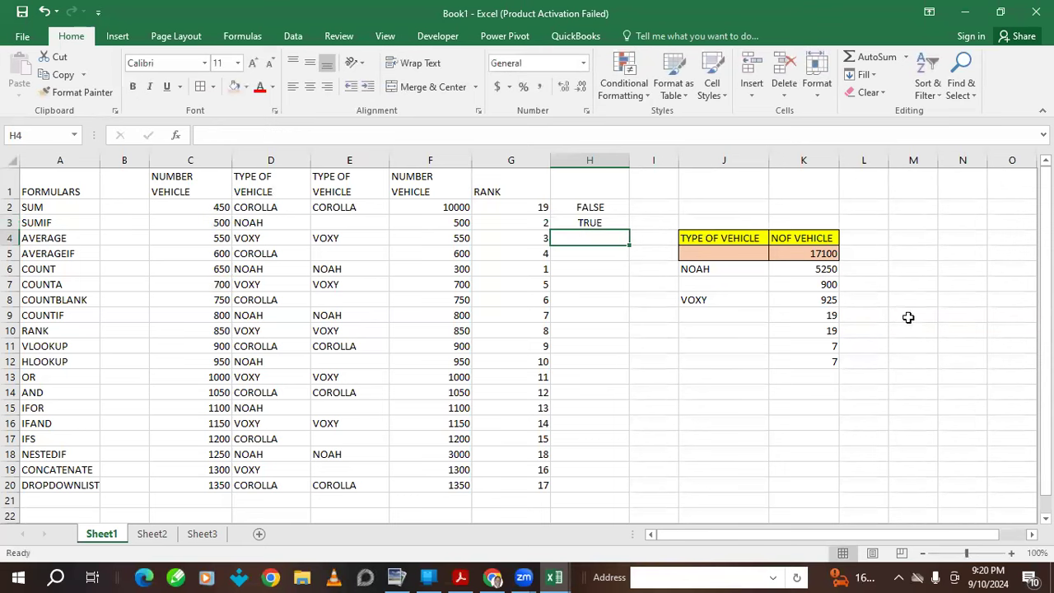
# Change the second condition of the AND formula in H3 to C7=710.
pyautogui.click(587, 223)
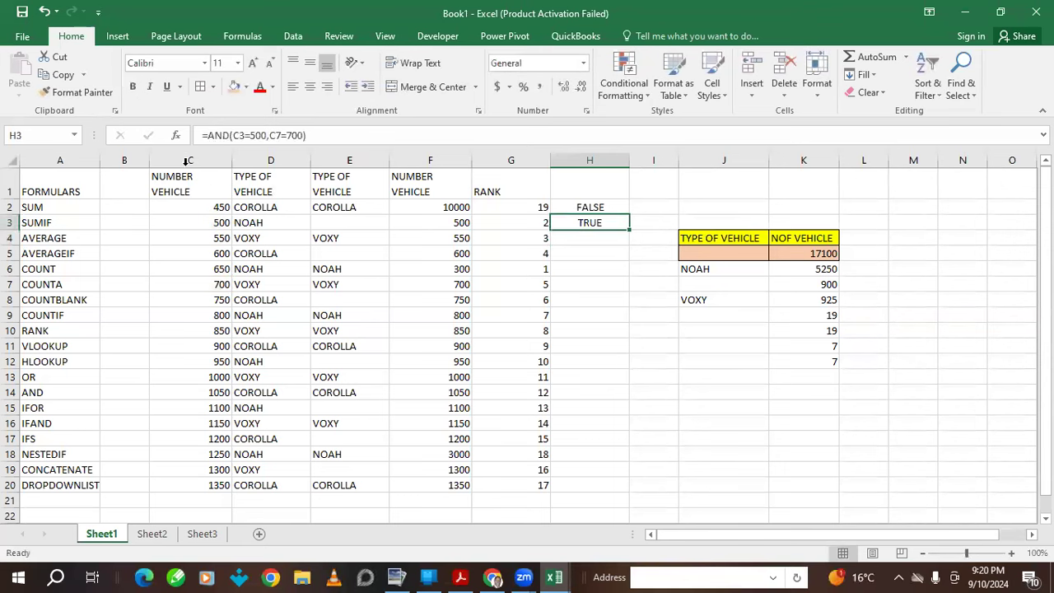
pyautogui.click(296, 135)
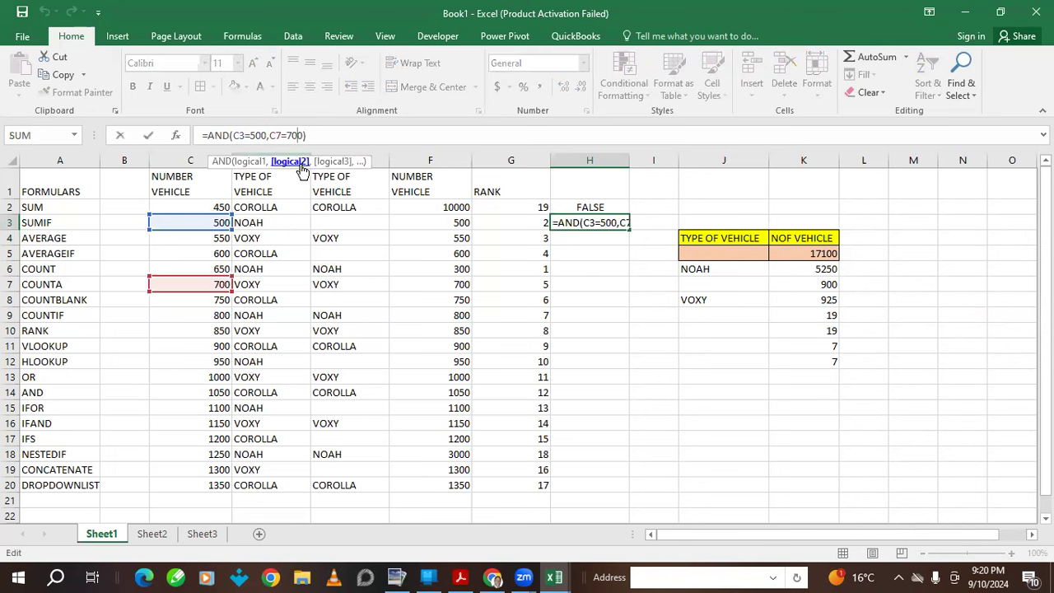
pyautogui.press('Delete')
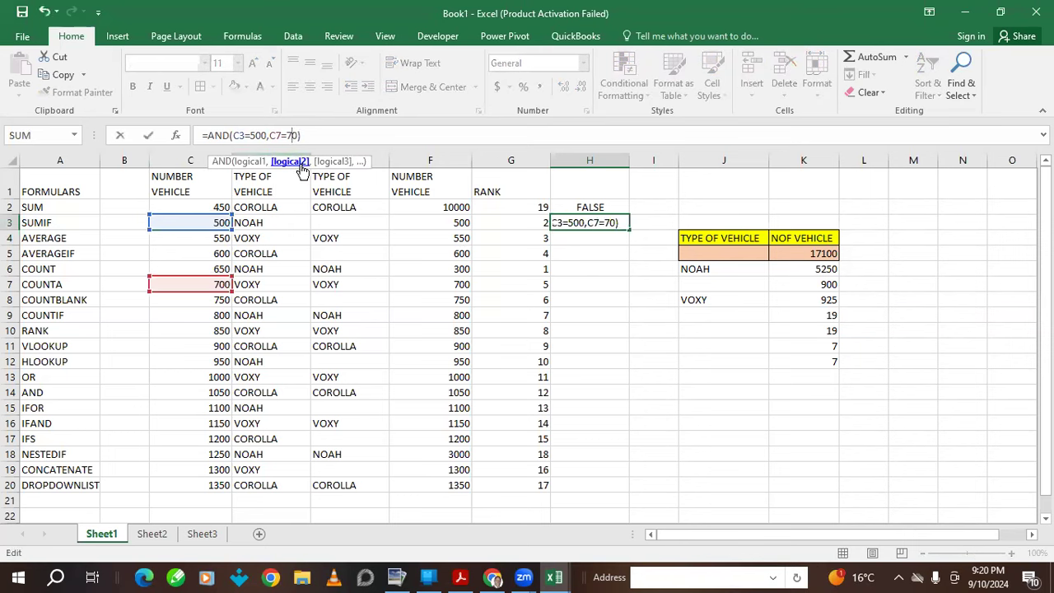
pyautogui.write('1')
pyautogui.press('Return')
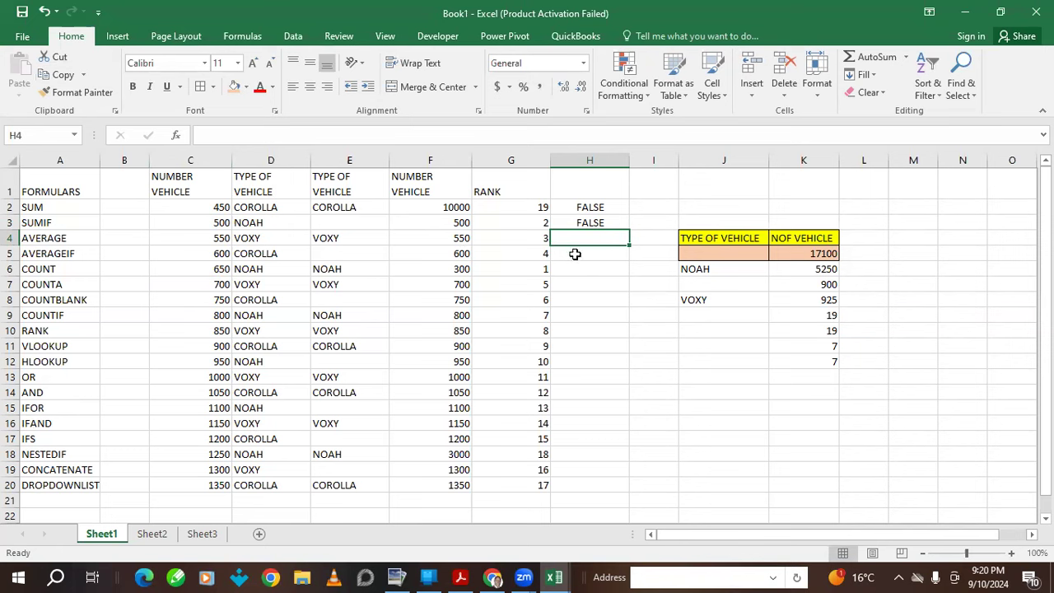
# Start an IF formula in cell H4 with OR(C5=600,C8=750) as its logical test.
pyautogui.write('=IF')
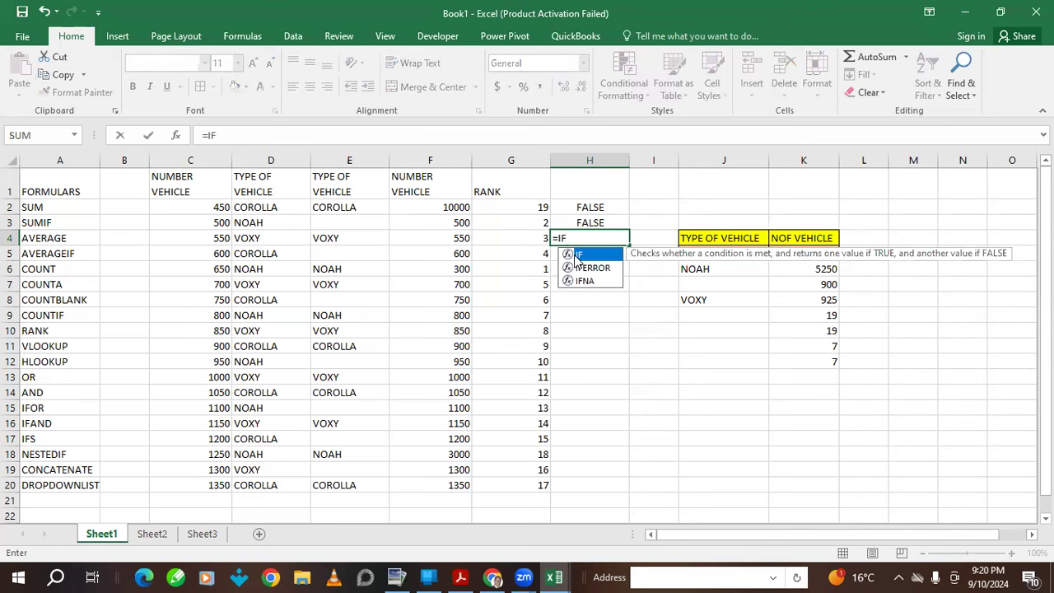
pyautogui.write(')')
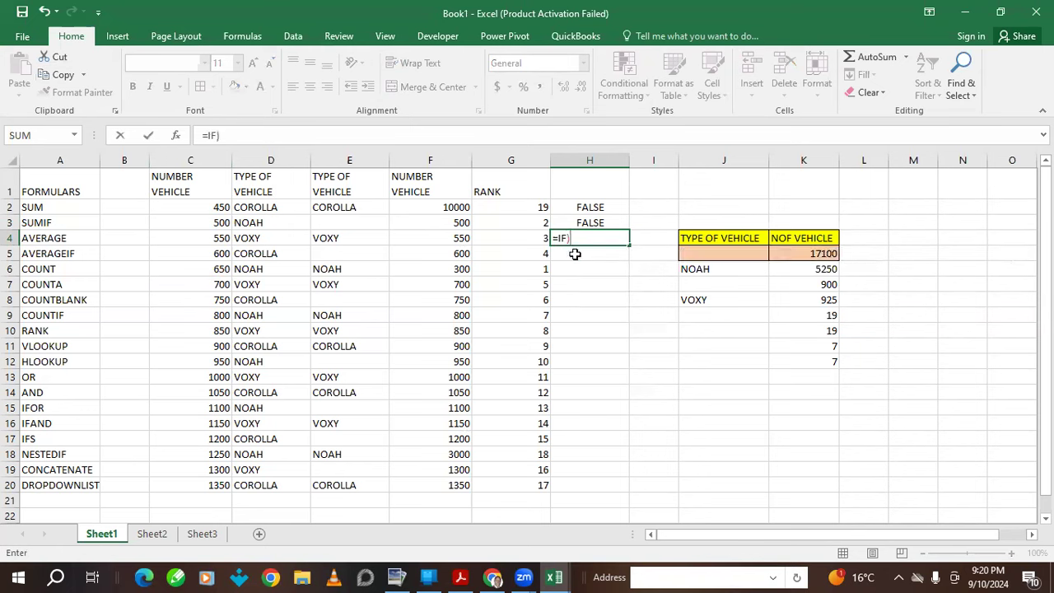
pyautogui.press('BackSpace')
pyautogui.doubleClick(576, 255)
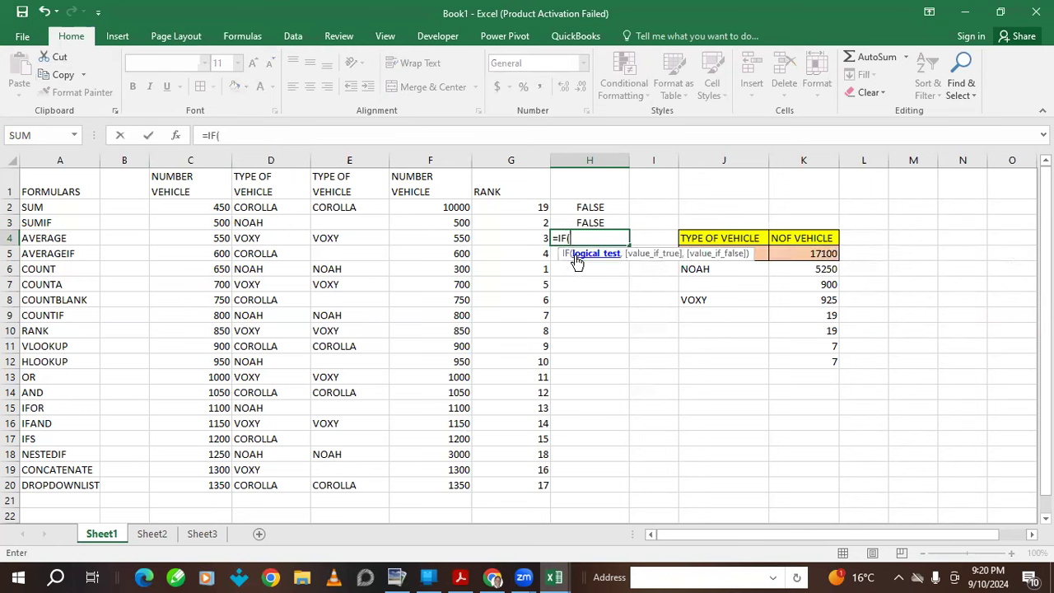
pyautogui.write('OR')
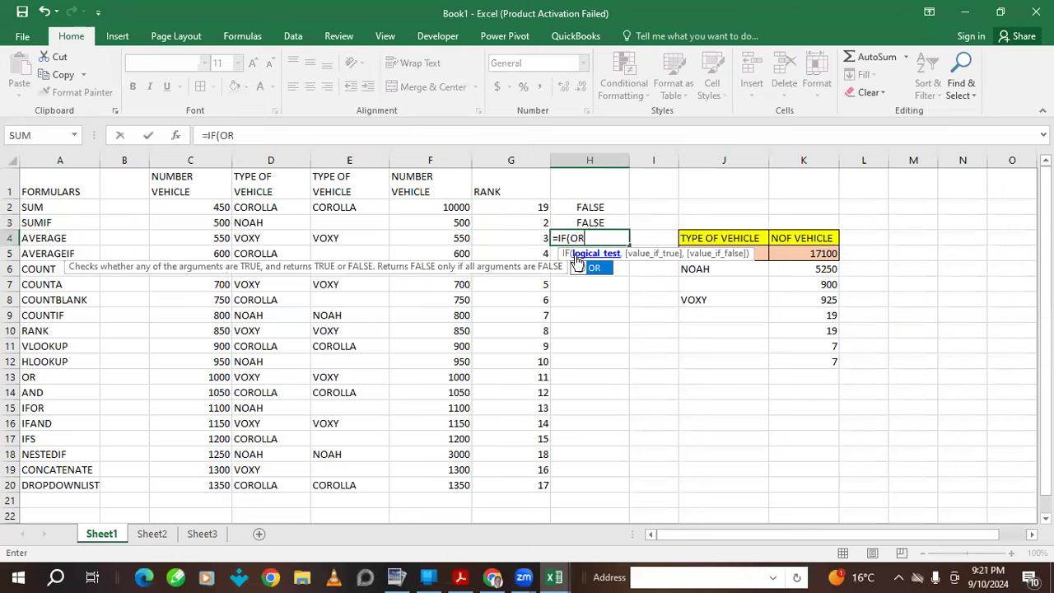
pyautogui.doubleClick(577, 263)
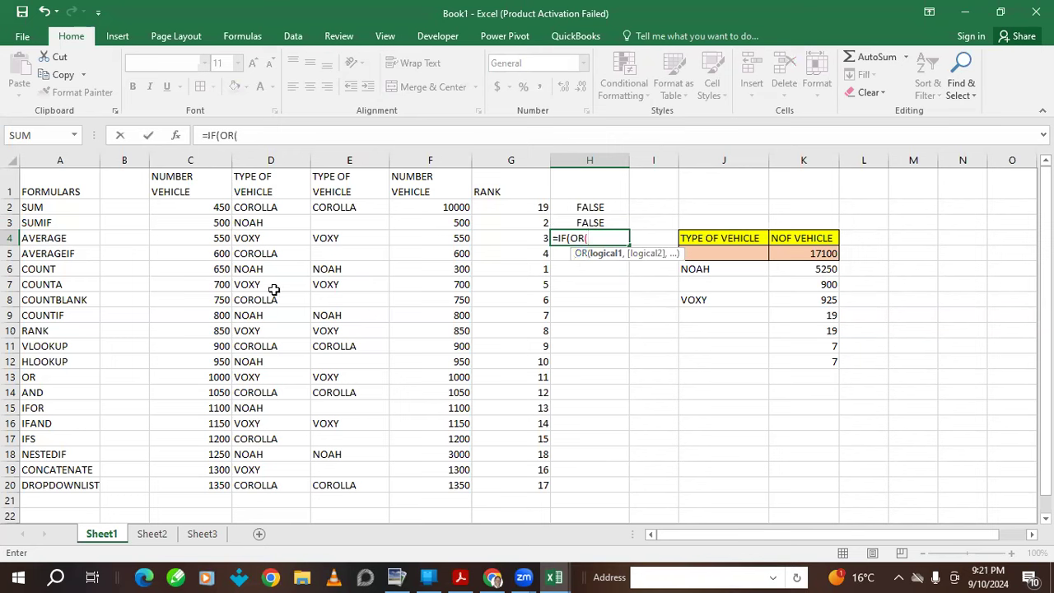
pyautogui.click(219, 253)
pyautogui.write('=')
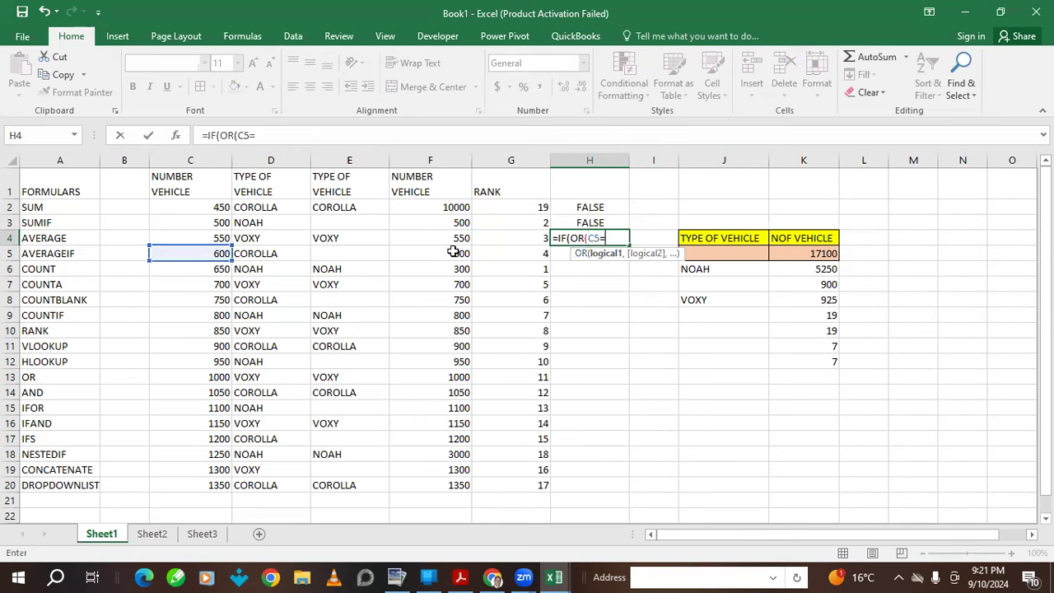
pyautogui.write('600,')
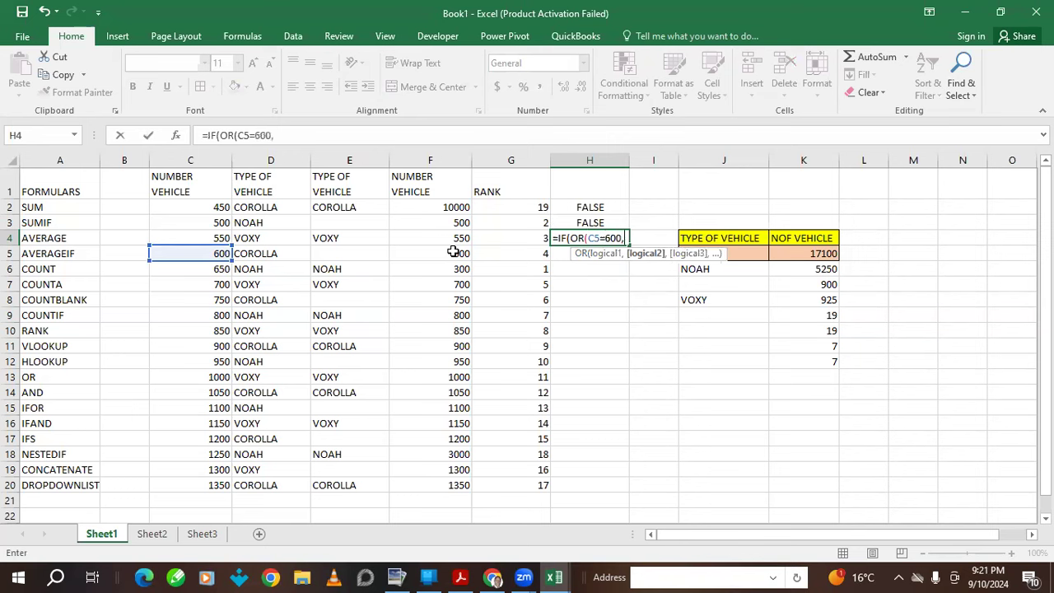
pyautogui.click(202, 302)
pyautogui.write('=')
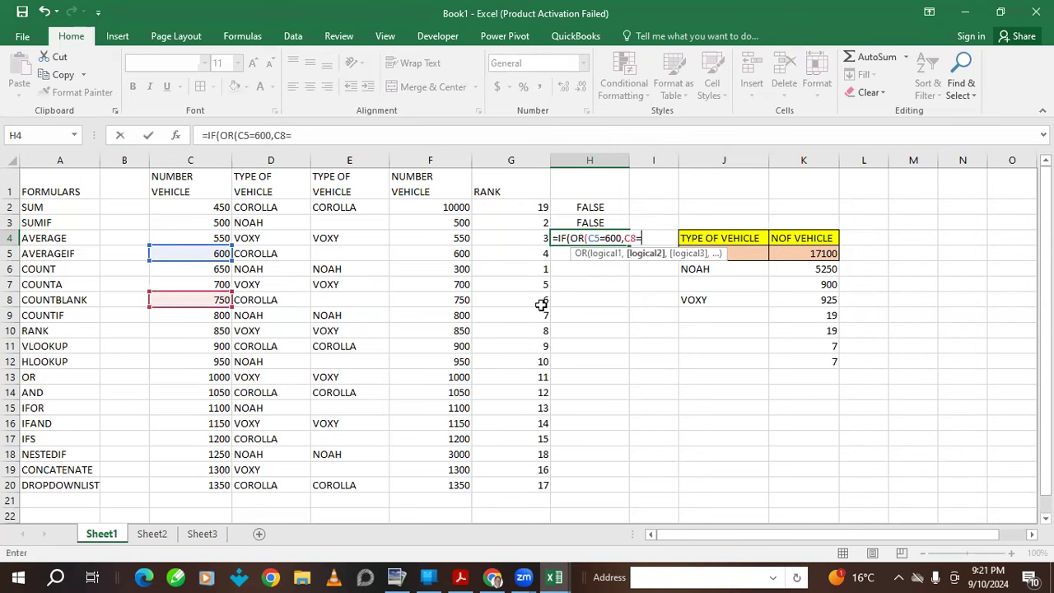
pyautogui.write('750')
pyautogui.write('),')
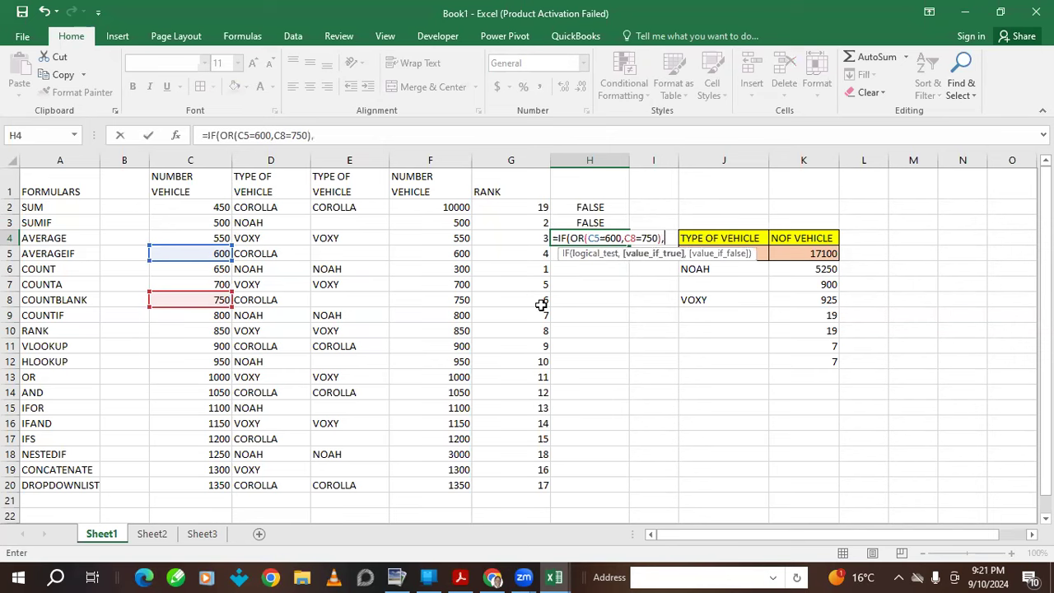
# Complete the H4 formula with "I TOLD YOU IT WOULD WORK" as the true result and "THIS WON'T WORK" as the false result.
pyautogui.write(';')
pyautogui.press('BackSpace')
pyautogui.write('"I T')
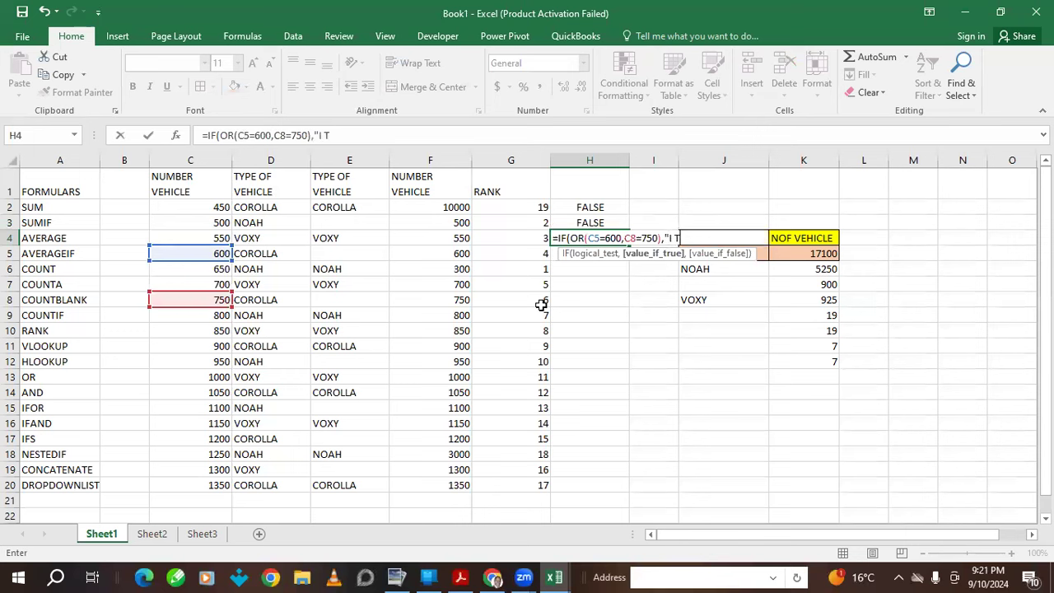
pyautogui.write('OLD YOU IT')
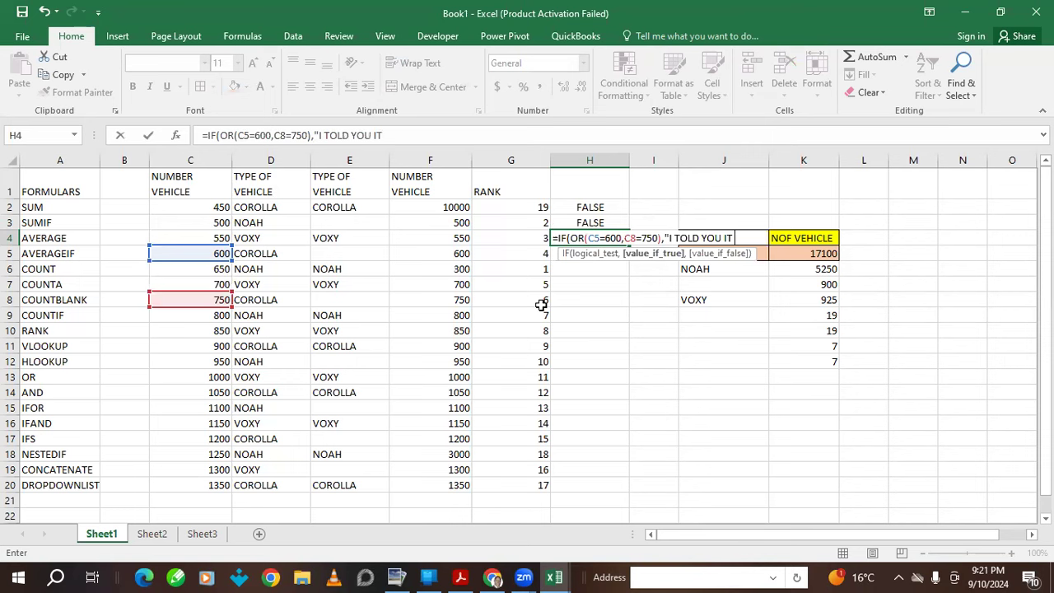
pyautogui.write(' WOULD WORKL')
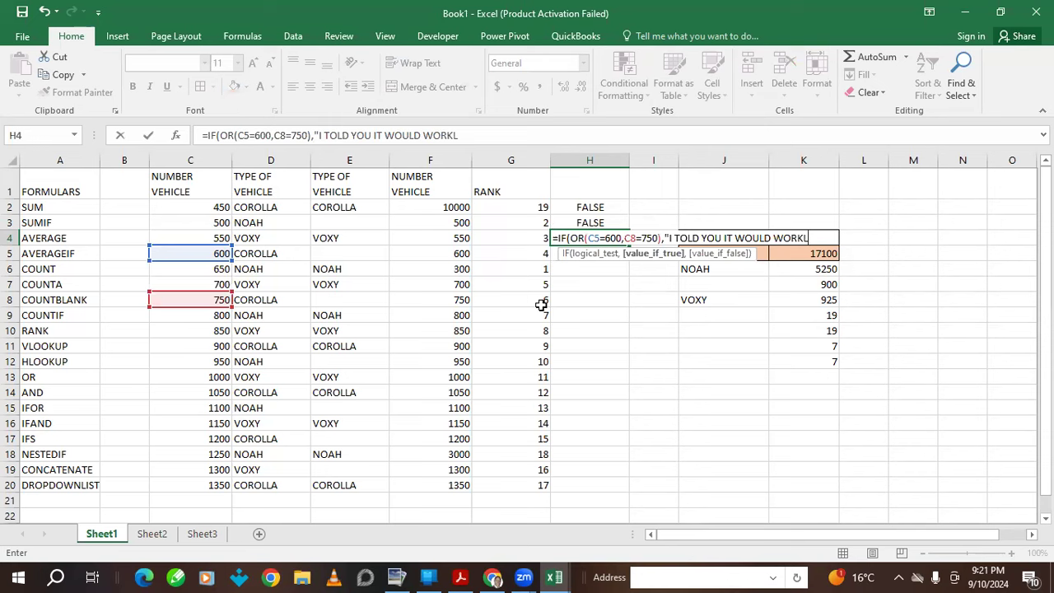
pyautogui.press('BackSpace')
pyautogui.write('","')
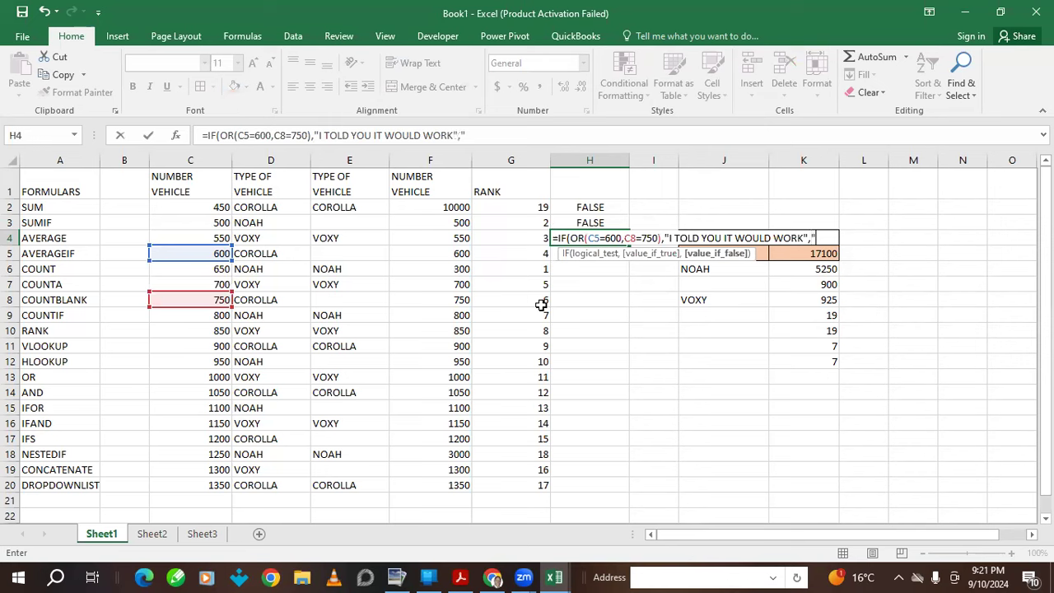
pyautogui.write('THIS WON')
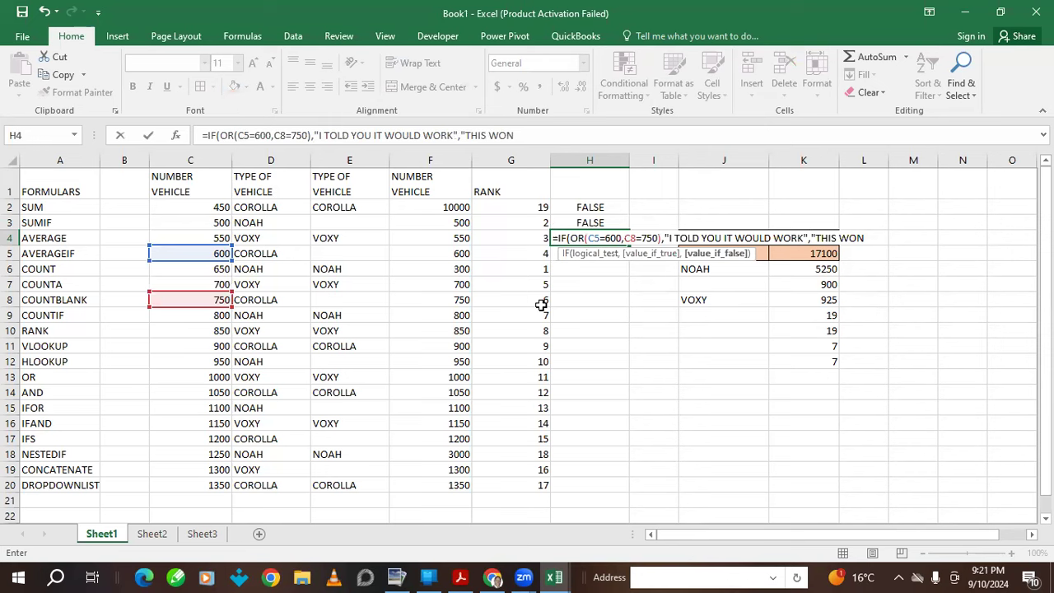
pyautogui.write('\'T WORK"_')
pyautogui.press('BackSpace')
pyautogui.write(')')
pyautogui.hotkey('ctrl', 'Return')
pyautogui.hotkey('shift', 'Up')
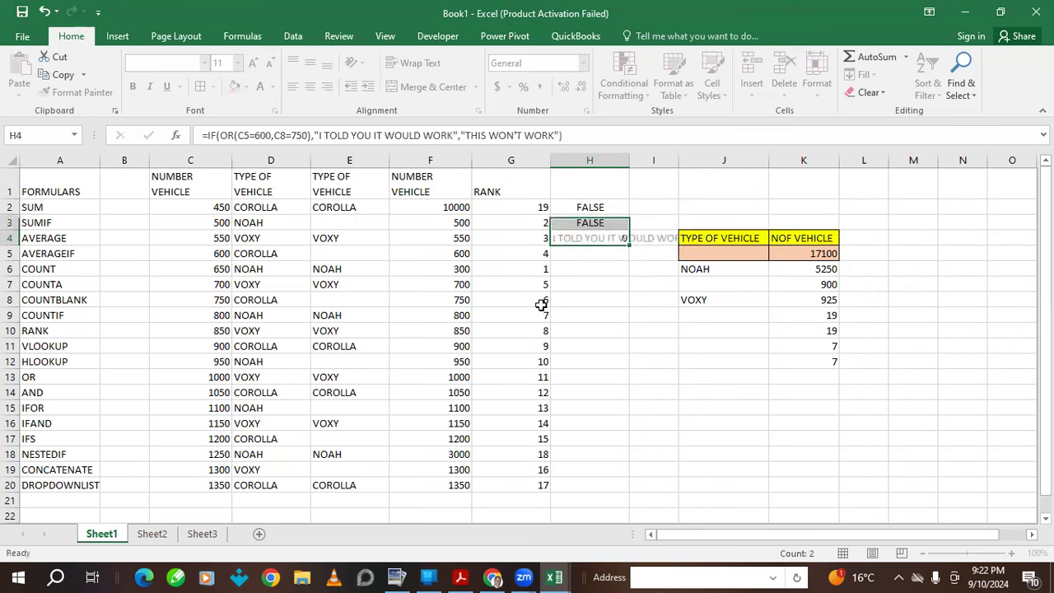
# Review the IF formula inside cell H4 and widen column H to fit its result text.
pyautogui.doubleClick(599, 234)
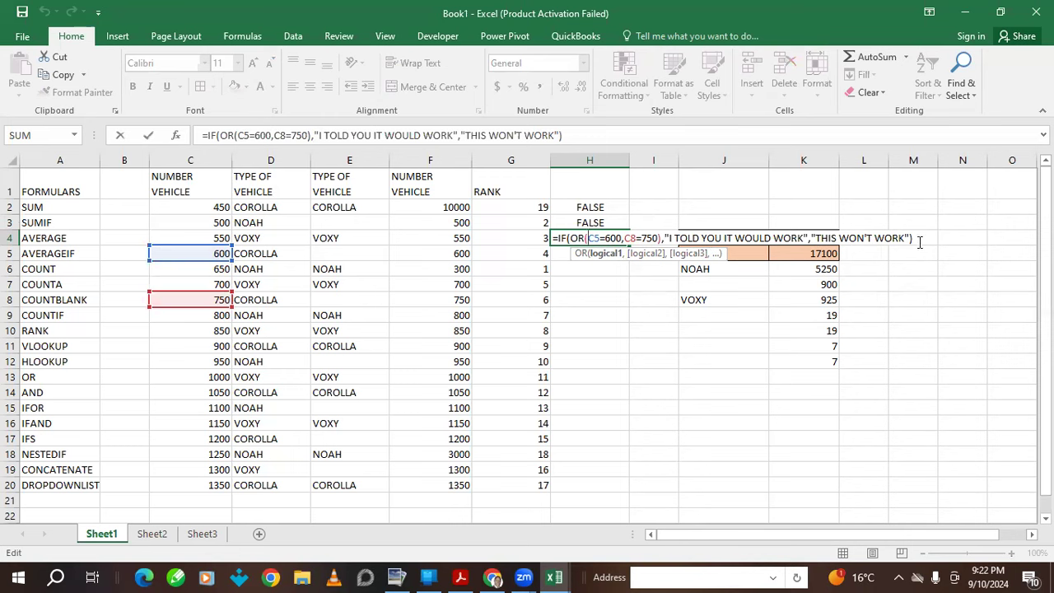
pyautogui.press('Return')
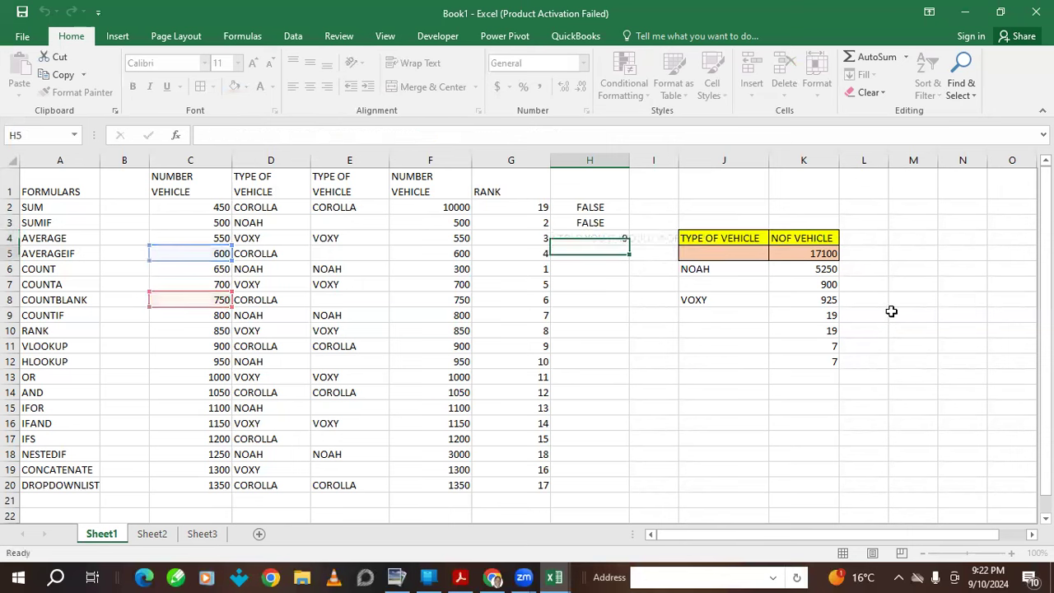
pyautogui.moveTo(629, 161); pyautogui.dragTo(718, 161)
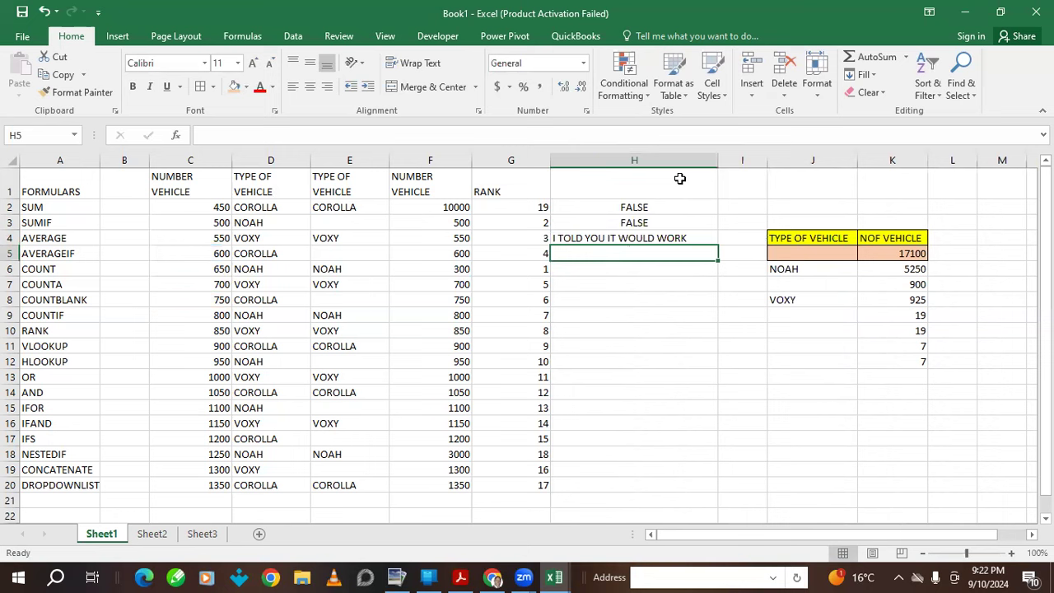
# Change the second OR condition of the IF formula in H4 to C8=751 and select the cell again.
pyautogui.click(637, 237)
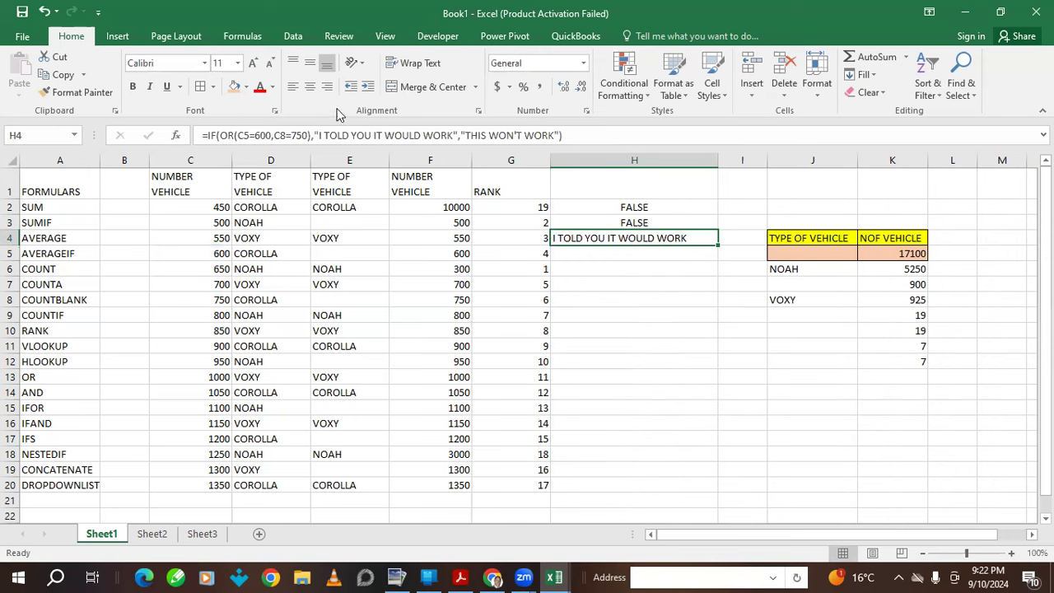
pyautogui.click(302, 136)
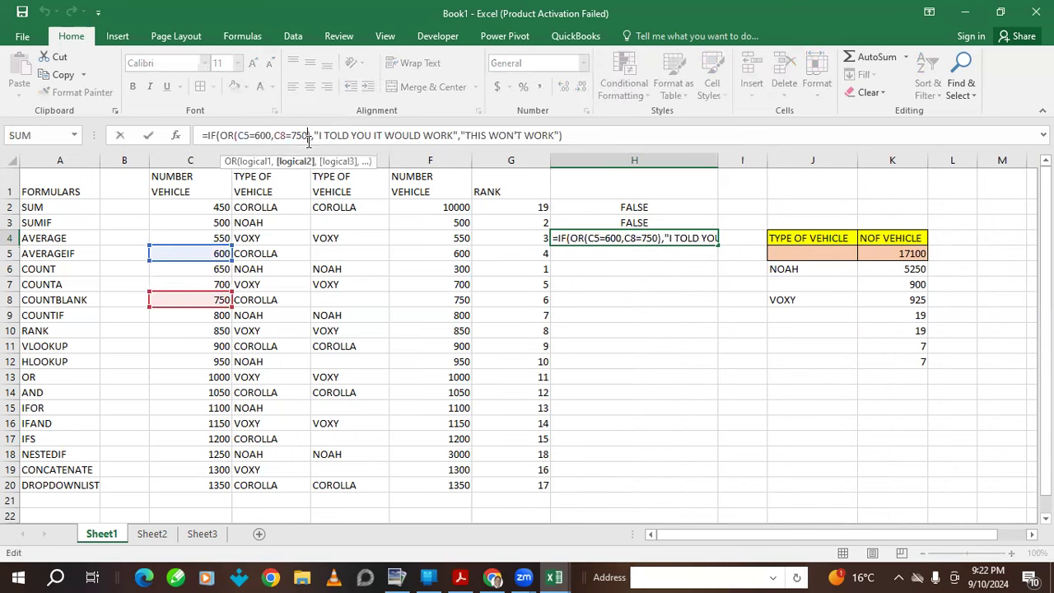
pyautogui.press('BackSpace')
pyautogui.write('1')
pyautogui.press('Return')
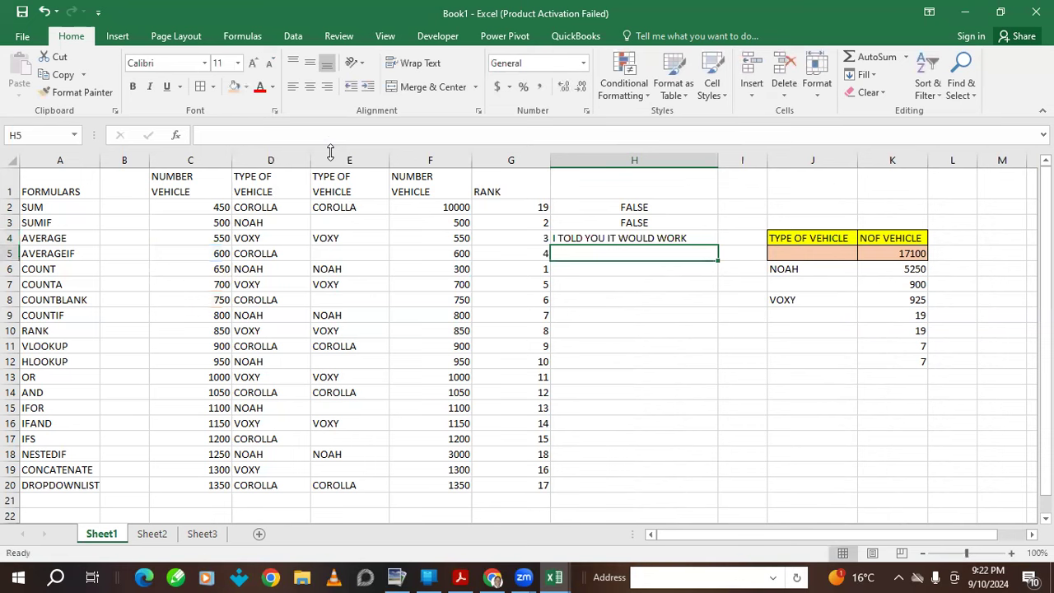
pyautogui.click(611, 238)
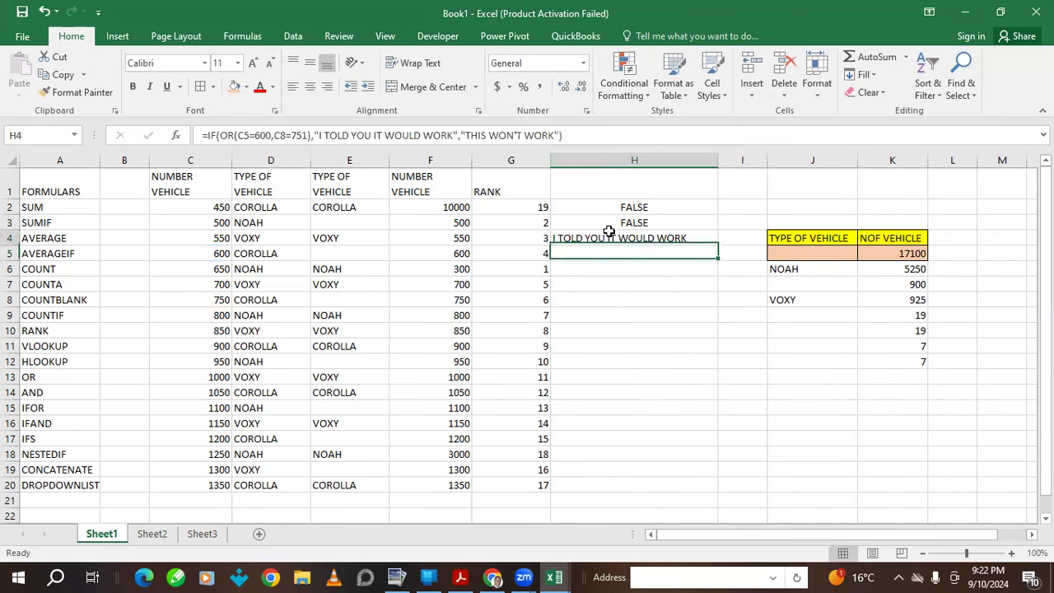
# Change the first OR condition of the IF formula in H4 to C5=6030 and recheck the edited formula.
pyautogui.click(270, 135)
pyautogui.write('3')
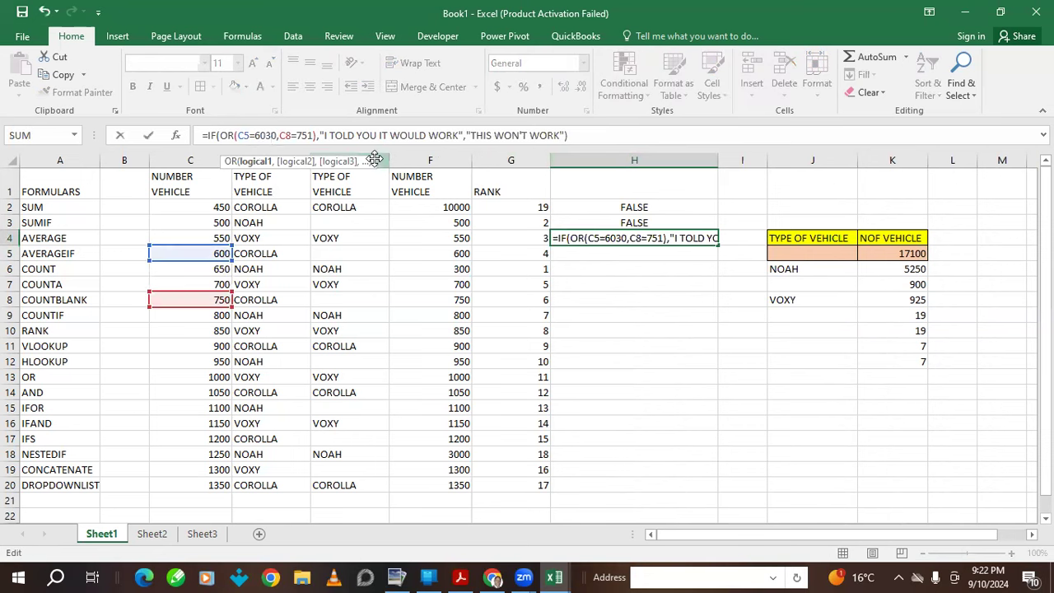
pyautogui.press('Return')
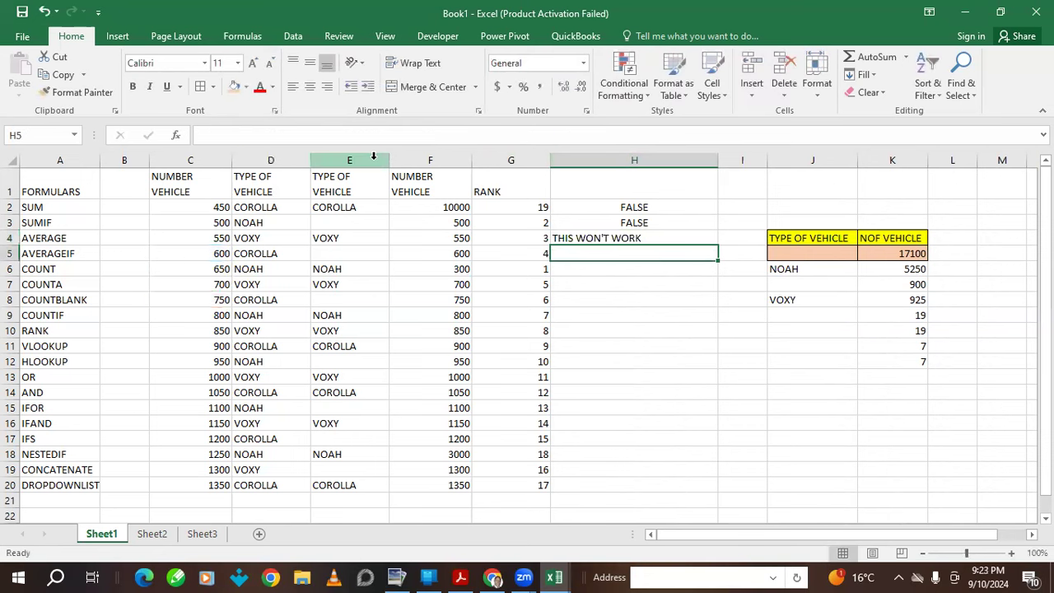
pyautogui.click(594, 239)
pyautogui.click(267, 136)
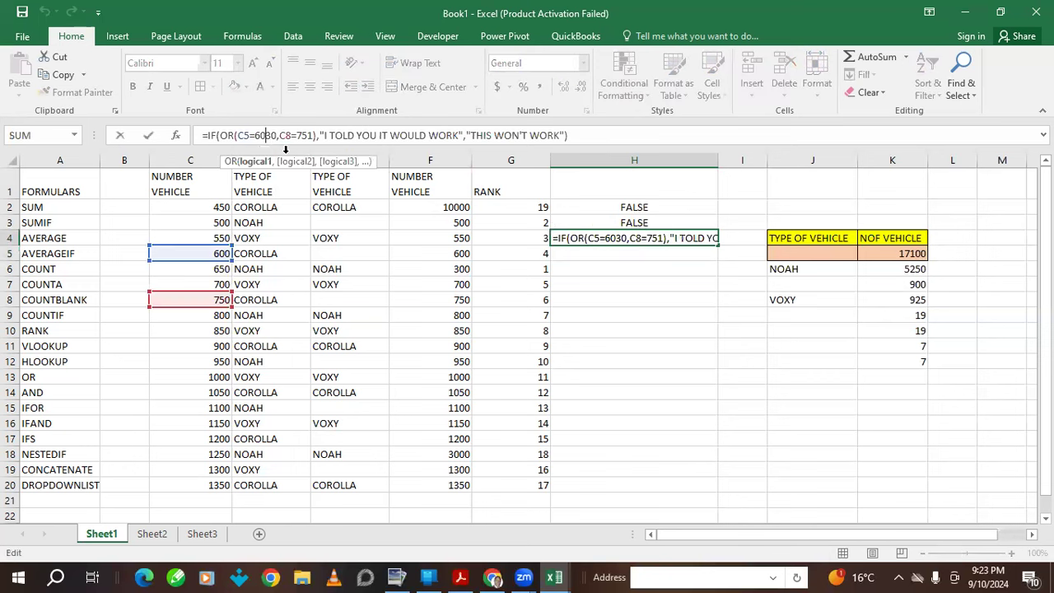
pyautogui.press('Return')
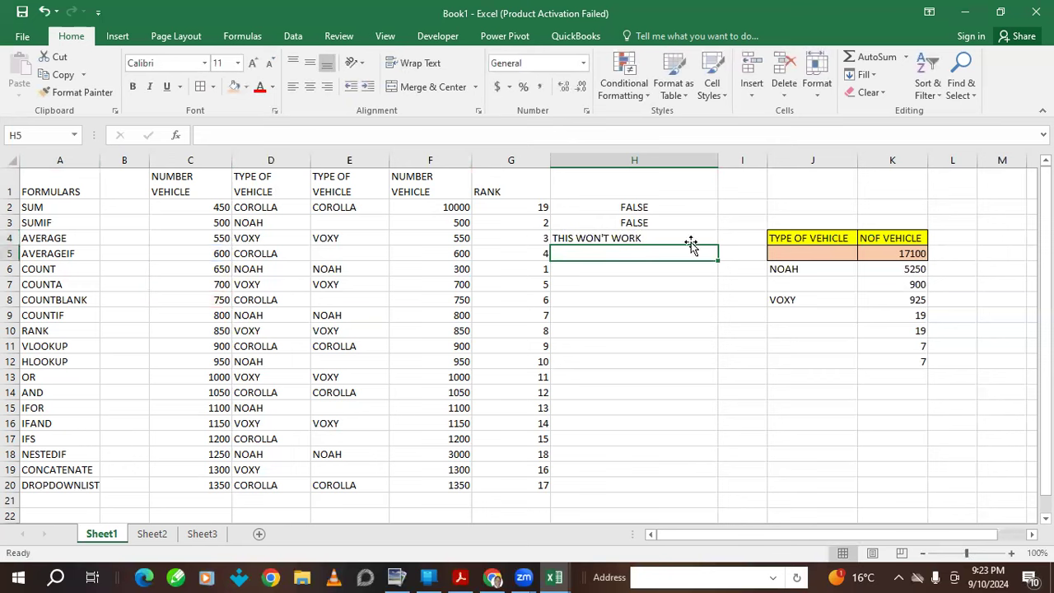
# Start an IF formula in cell H5 with AND(C7=700,C12=950) as its logical test.
pyautogui.write('=IF')
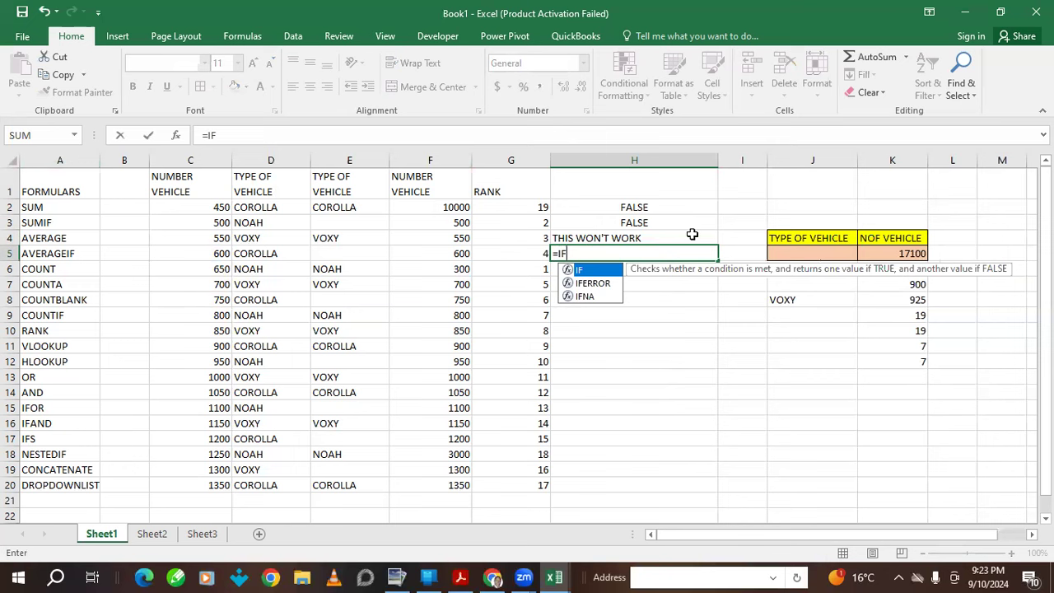
pyautogui.write('(AND')
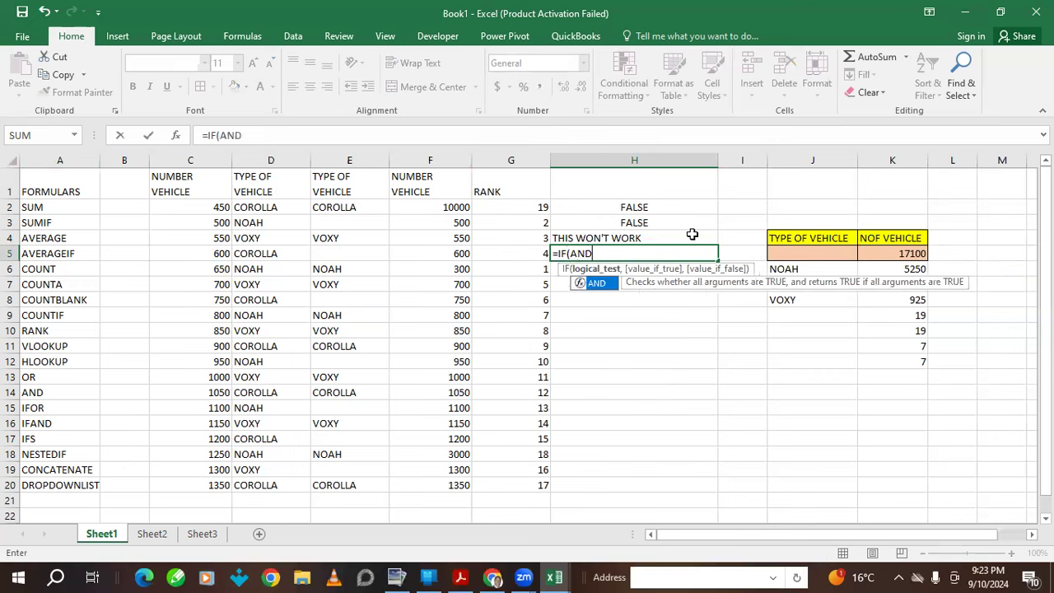
pyautogui.write('(')
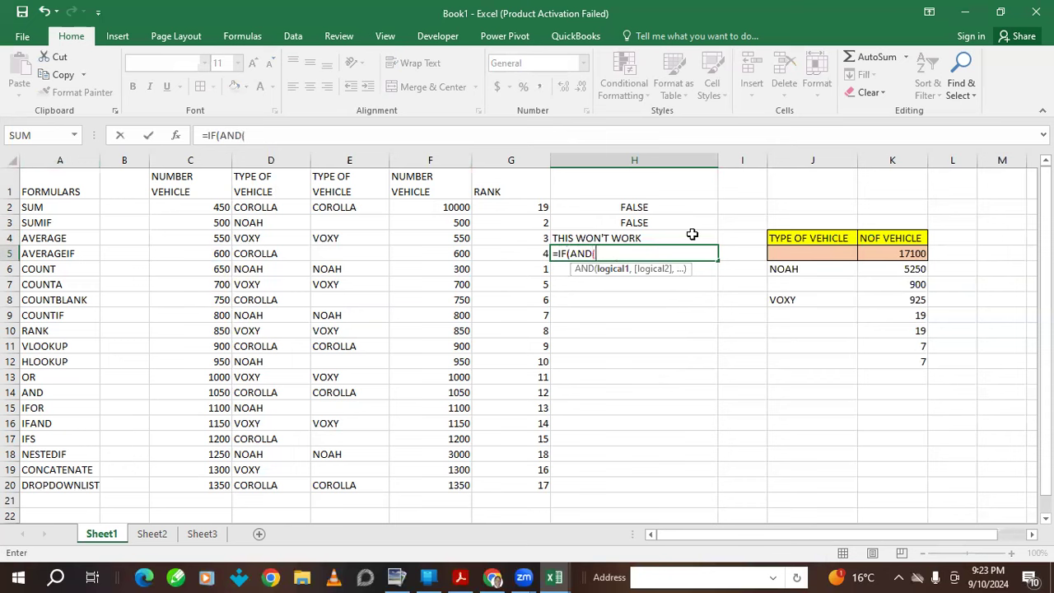
pyautogui.click(216, 284)
pyautogui.write('=')
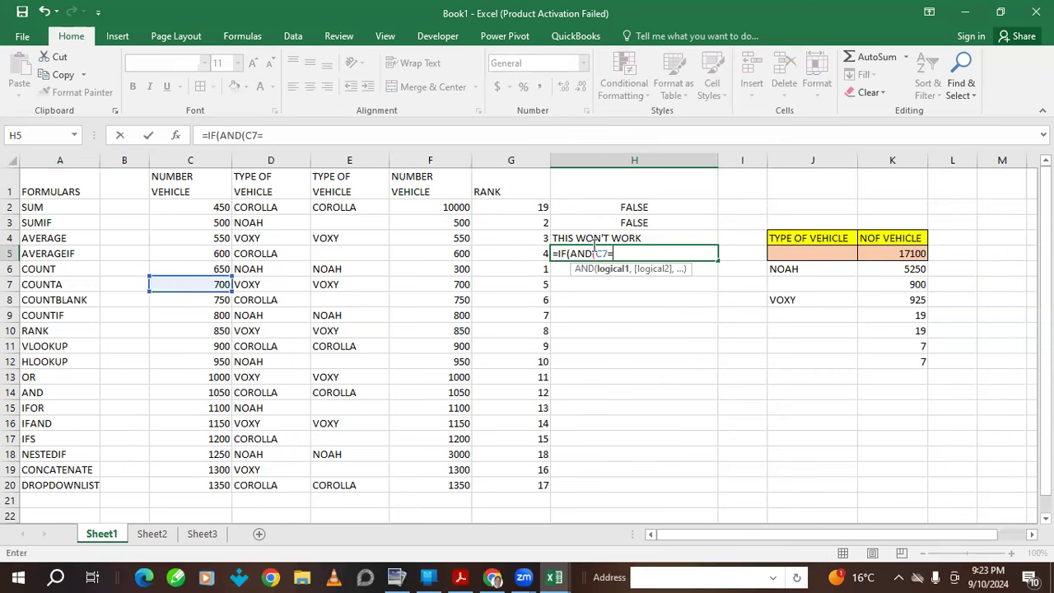
pyautogui.write('700,')
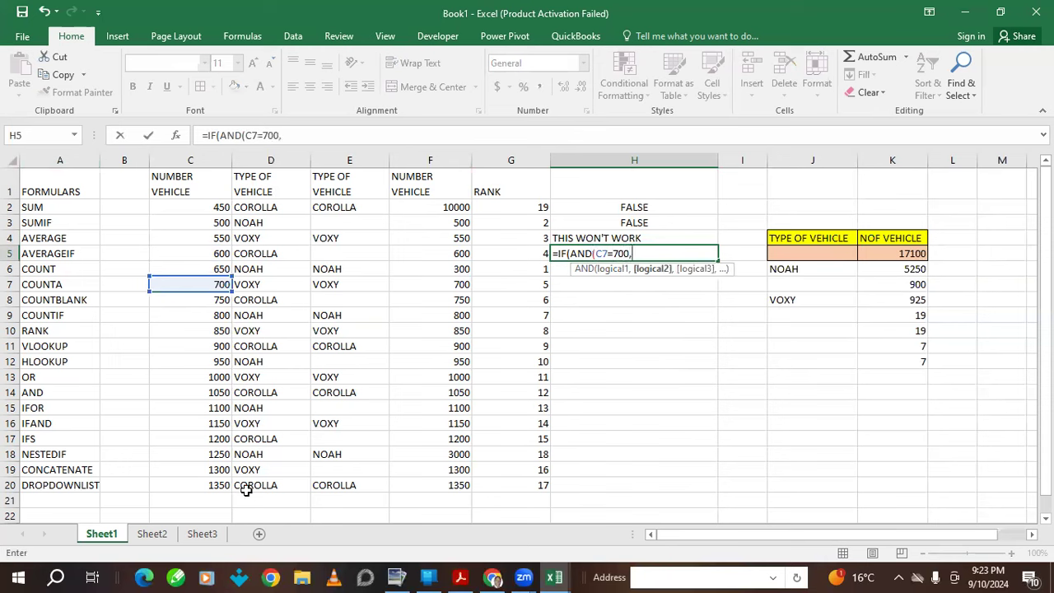
pyautogui.click(224, 368)
pyautogui.write('=950')
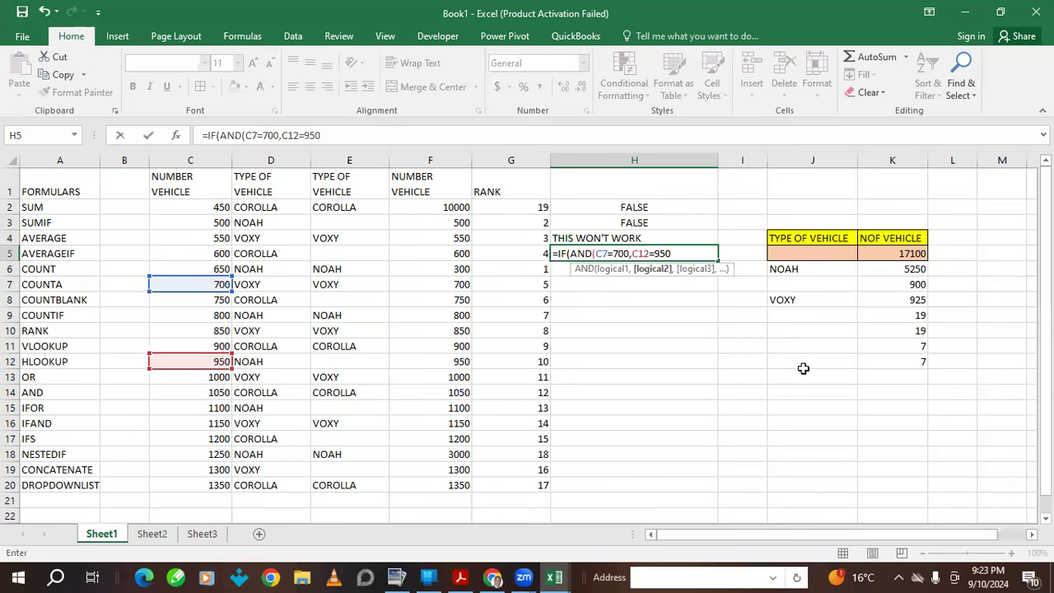
pyautogui.write('),')
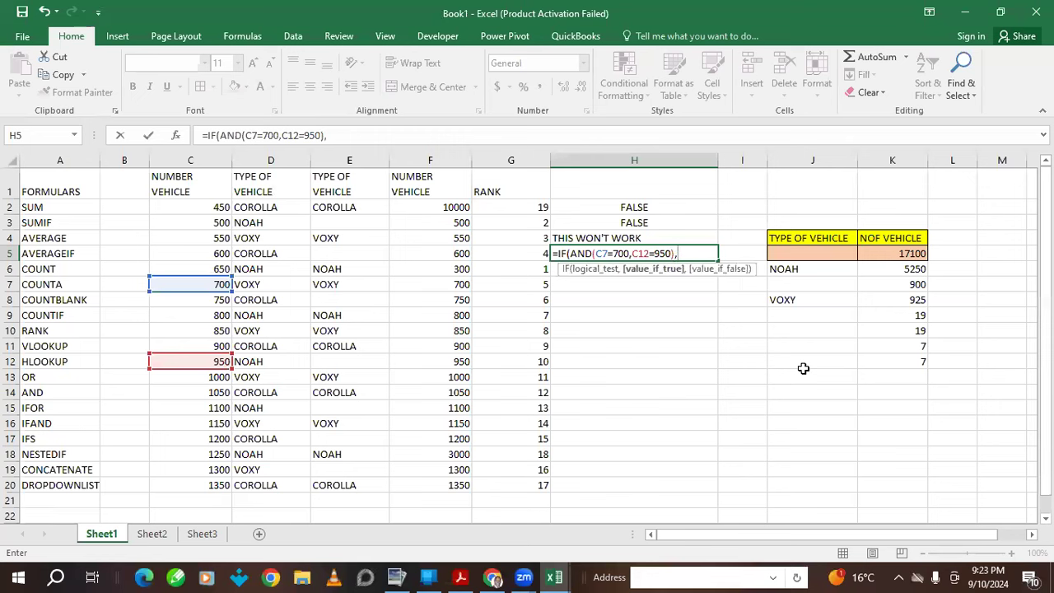
# Enter "THIS LESSON IS GOOD" as the true result of the H5 formula.
pyautogui.write('"THIS LESSOM')
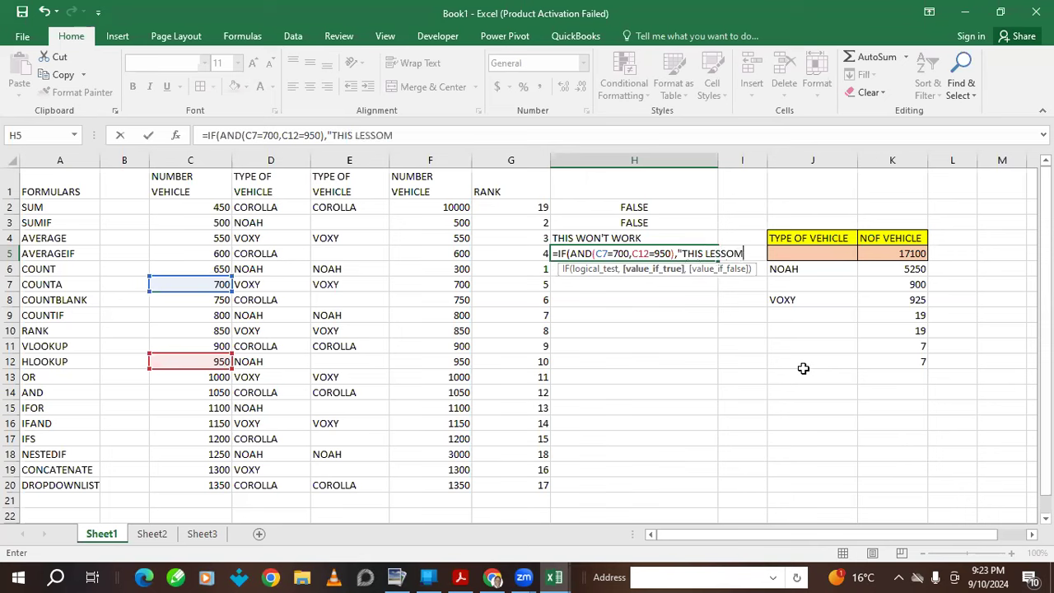
pyautogui.press('BackSpace')
pyautogui.write('N IS GOOD')
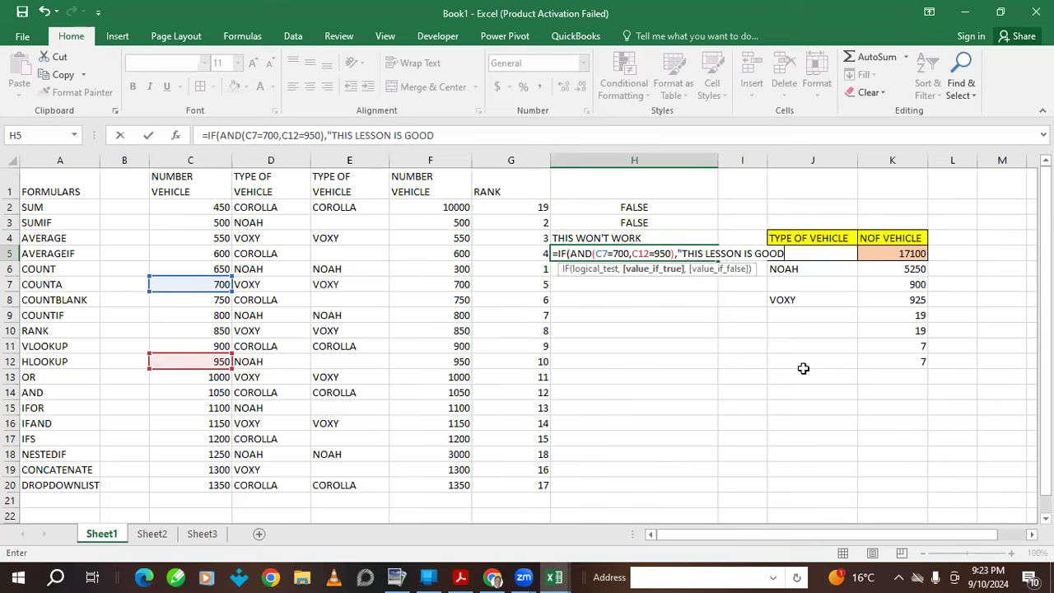
# Complete the H5 formula with "I AM NOT UNDERSTANDING" as the false result.
pyautogui.write('",IF')
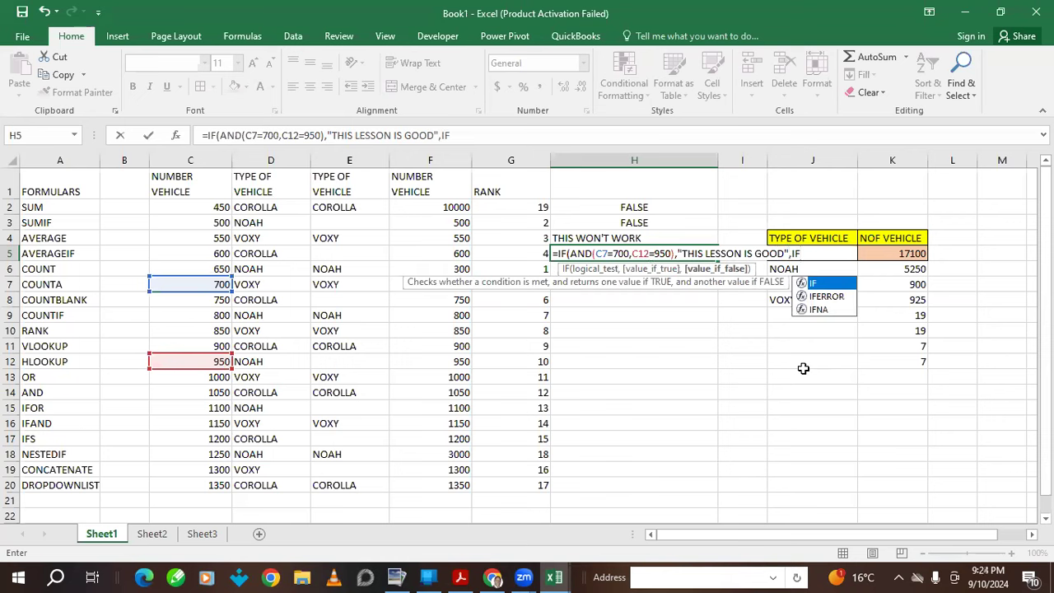
pyautogui.press('BackSpace')
pyautogui.press('BackSpace')
pyautogui.write('T')
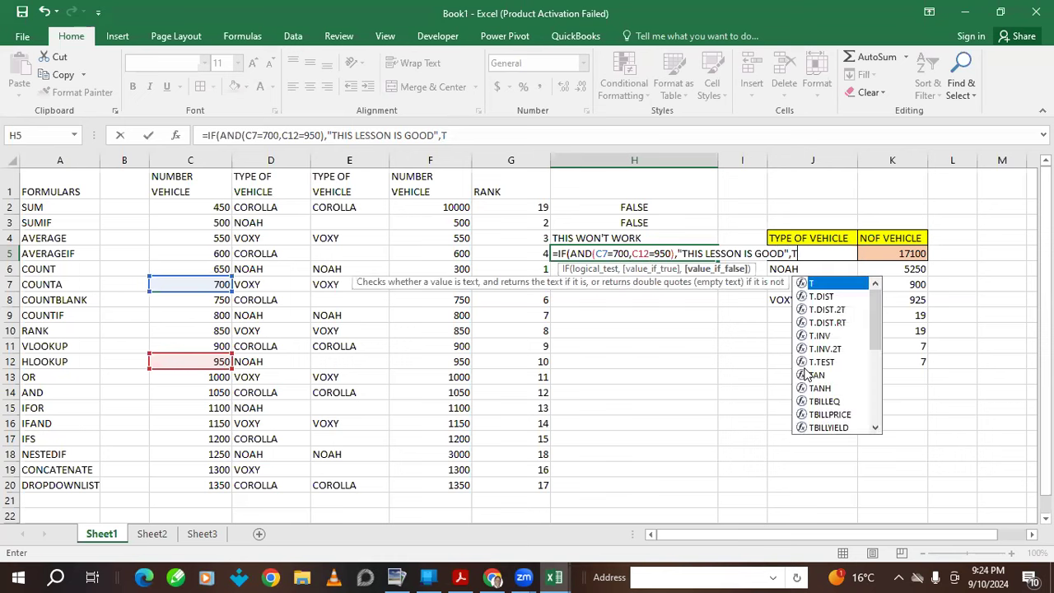
pyautogui.press('BackSpace')
pyautogui.write('"')
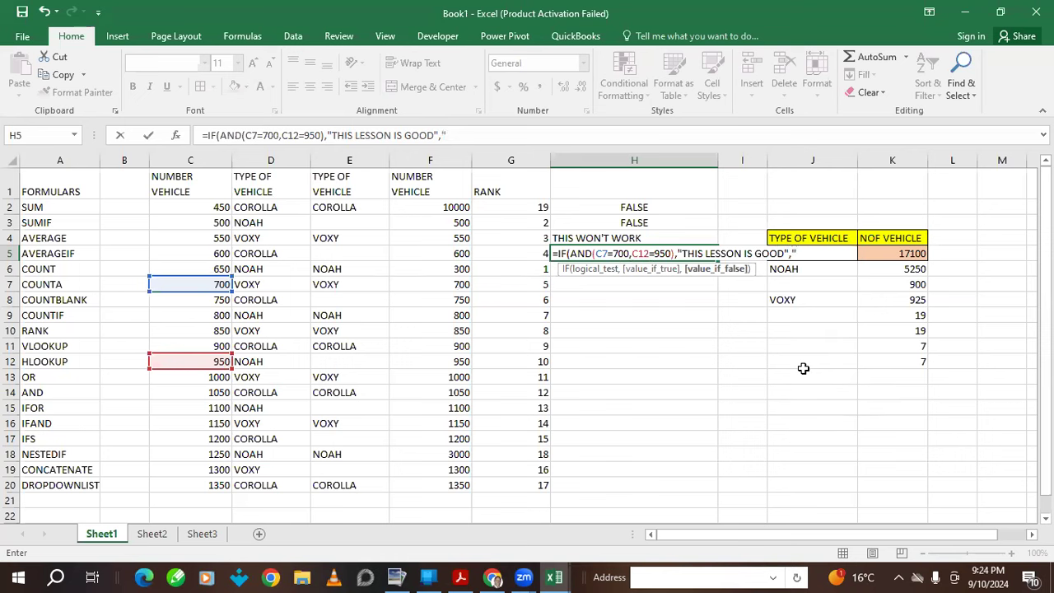
pyautogui.write('I AM NOT UNDER')
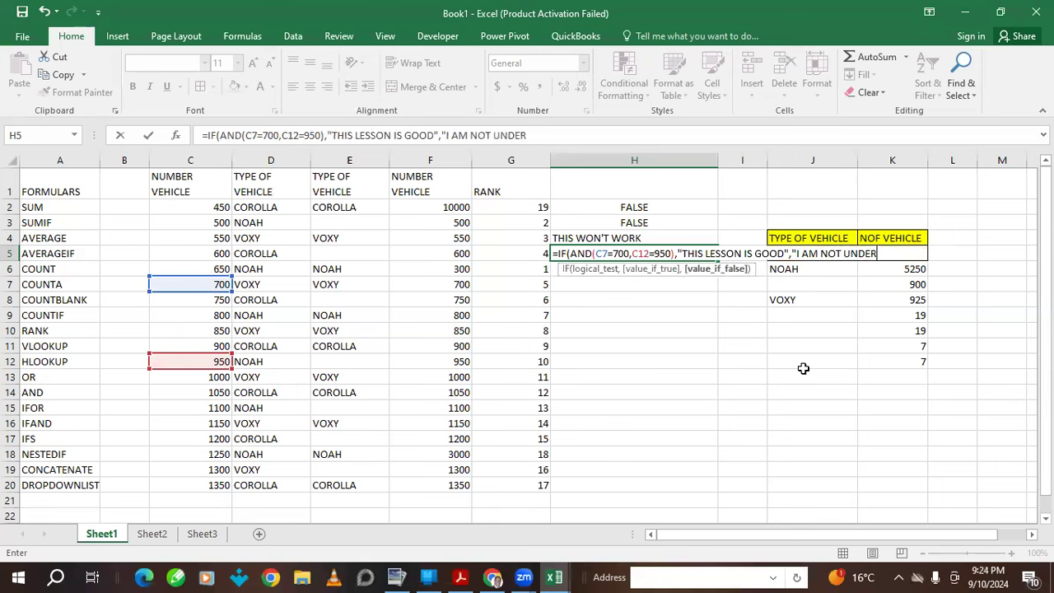
pyautogui.write('STANDING')
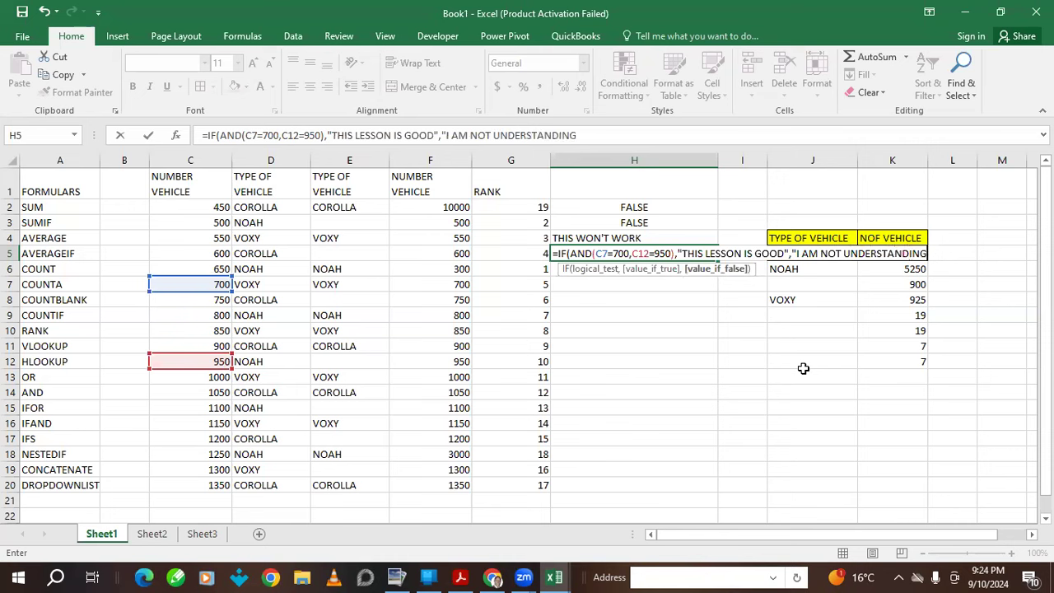
pyautogui.write('"')
pyautogui.write(')')
pyautogui.press('Return')
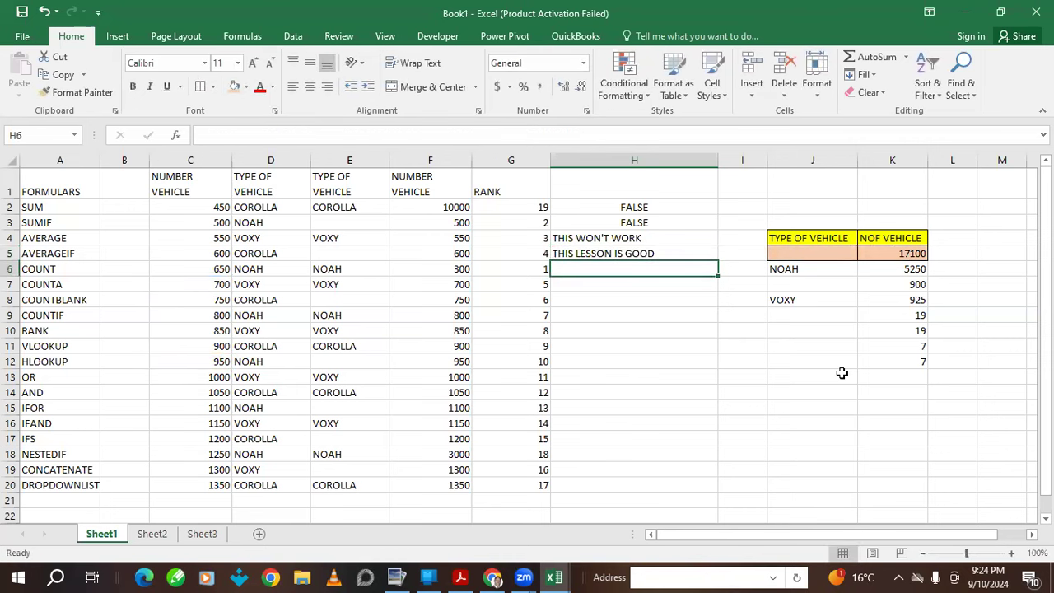
# Change the second AND condition of the IF formula in H5 to C12=959.
pyautogui.click(581, 251)
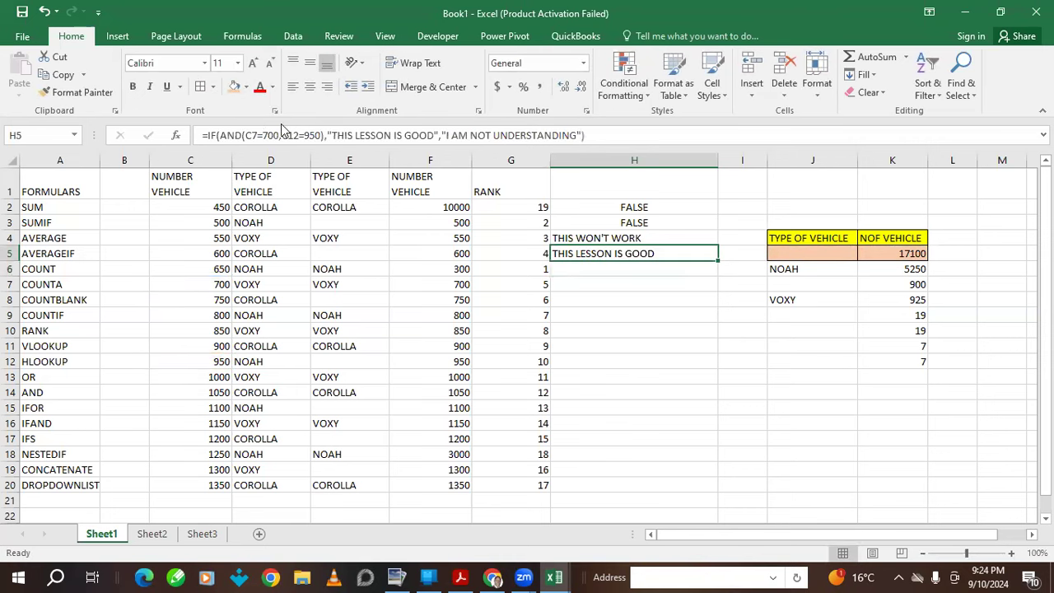
pyautogui.click(322, 135)
pyautogui.press('BackSpace')
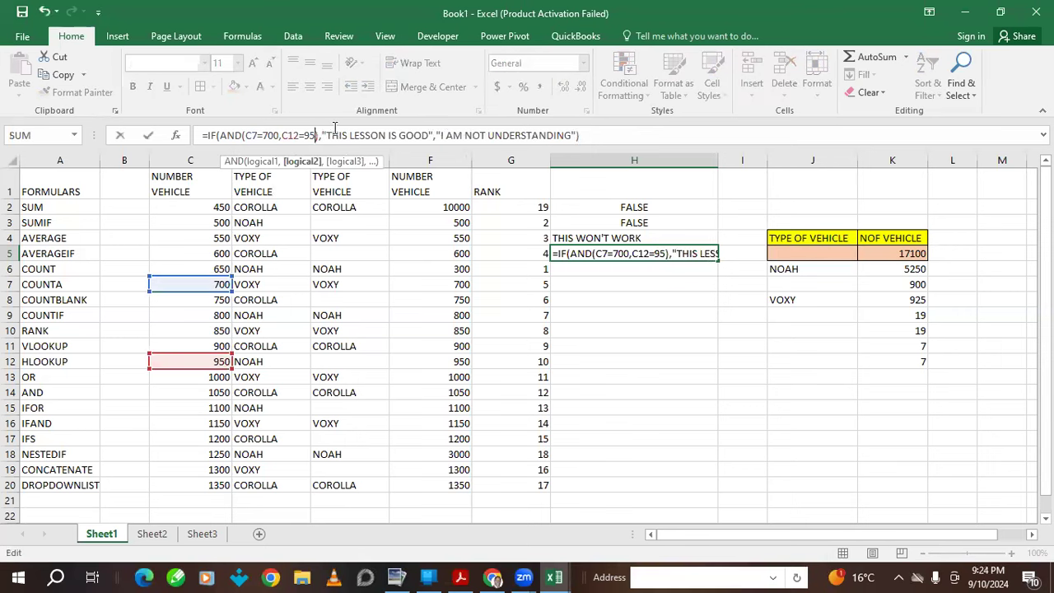
pyautogui.write('9')
pyautogui.press('Return')
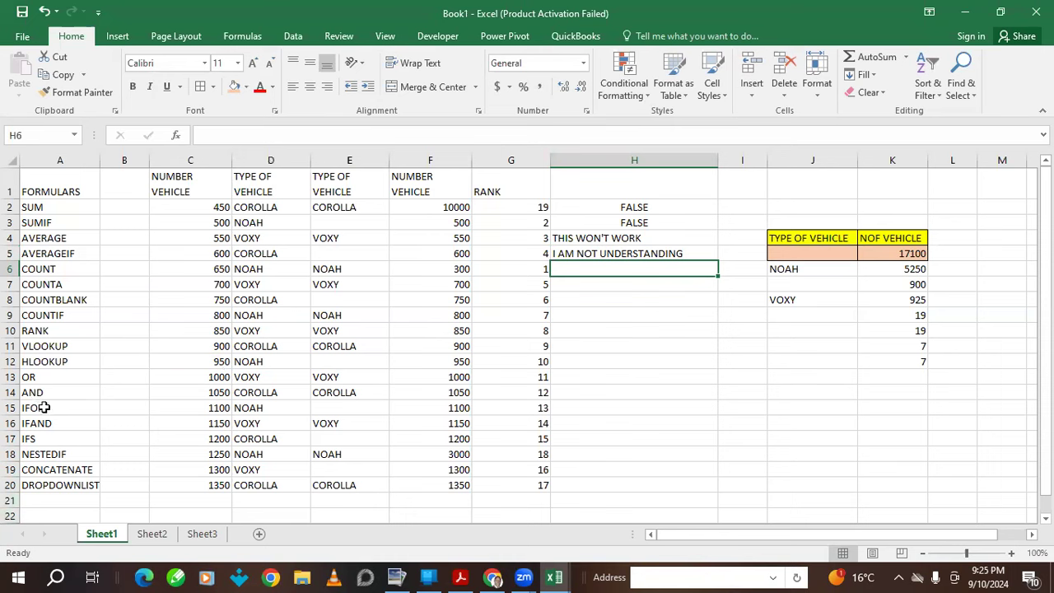
# Set the second AND condition of the IF formula in H5 back to C12=950.
pyautogui.click(607, 256)
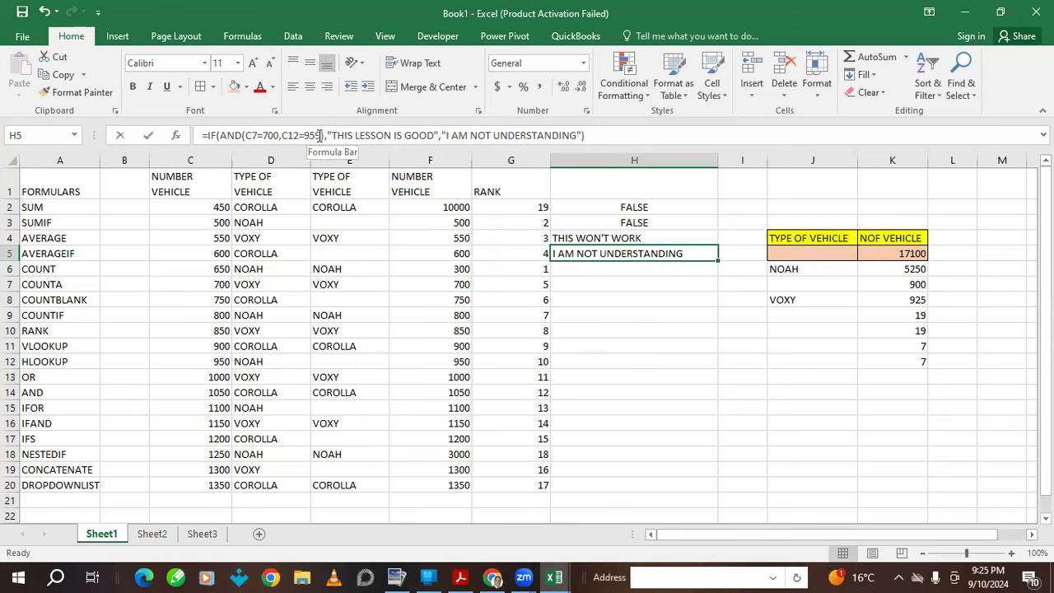
pyautogui.click(322, 136)
pyautogui.press('BackSpace')
pyautogui.write('0')
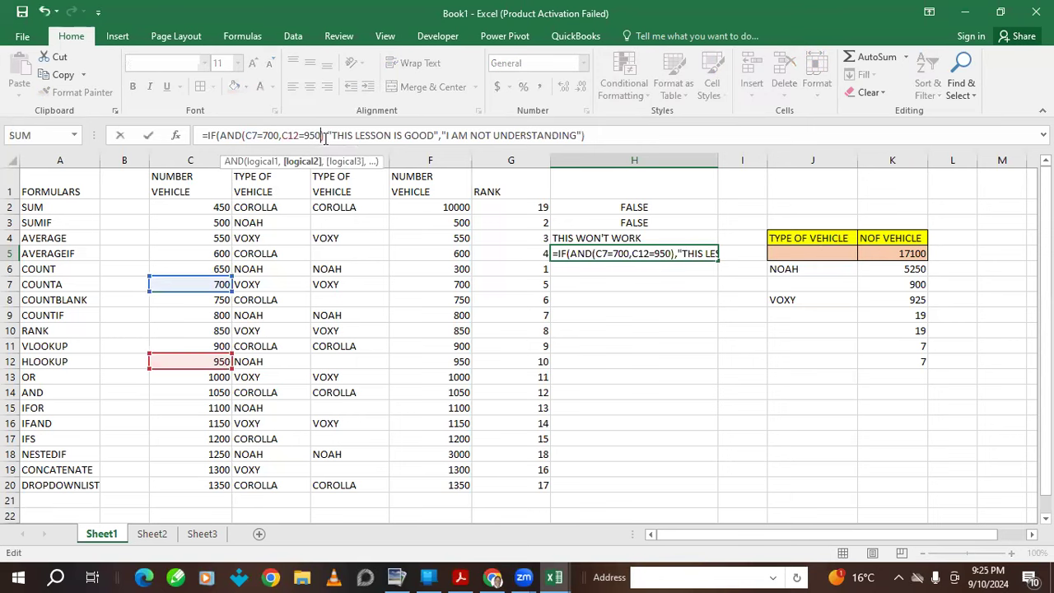
pyautogui.press('Return')
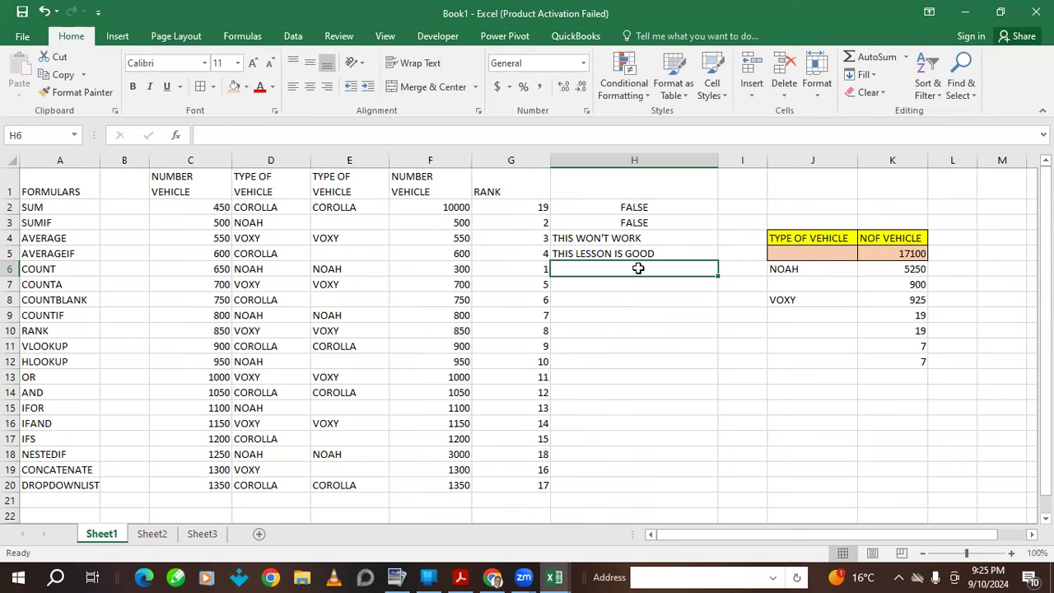
# Start an IF formula in cell H6 with C2>900 as its logical test and open the text for the true result.
pyautogui.write('=')
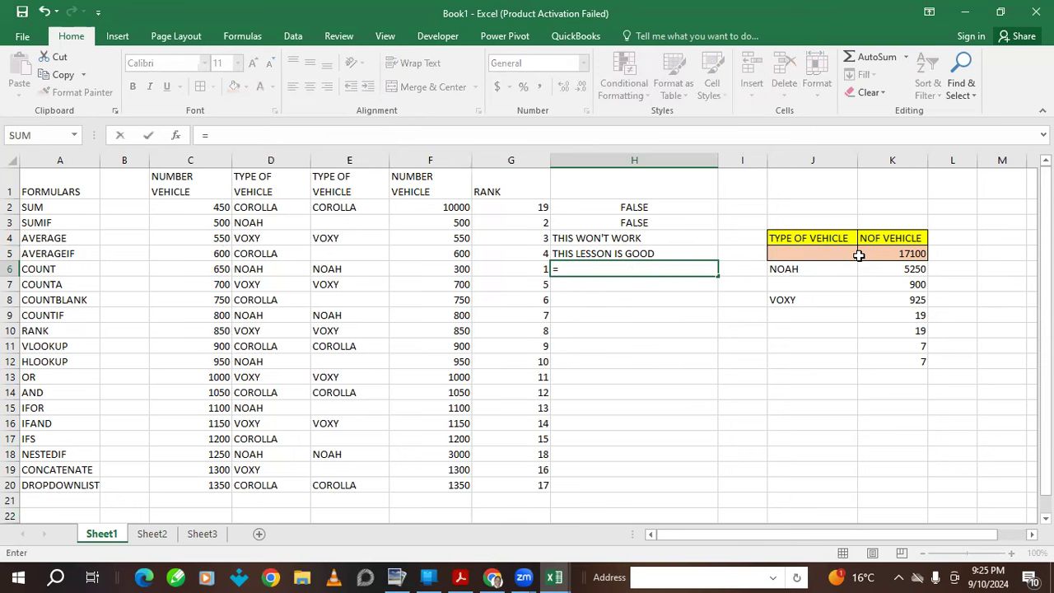
pyautogui.write('IF')
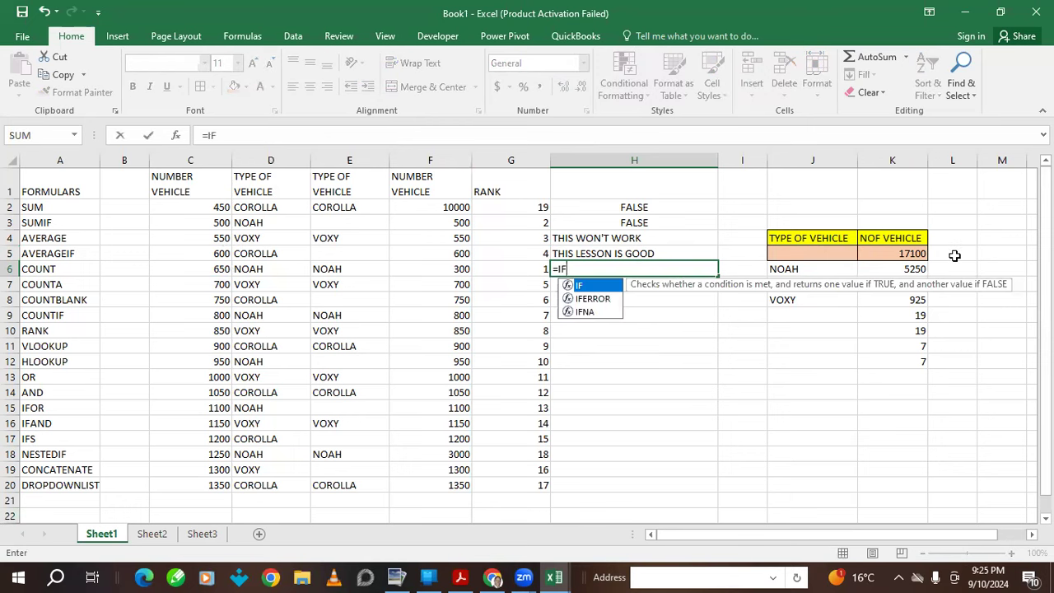
pyautogui.write('(')
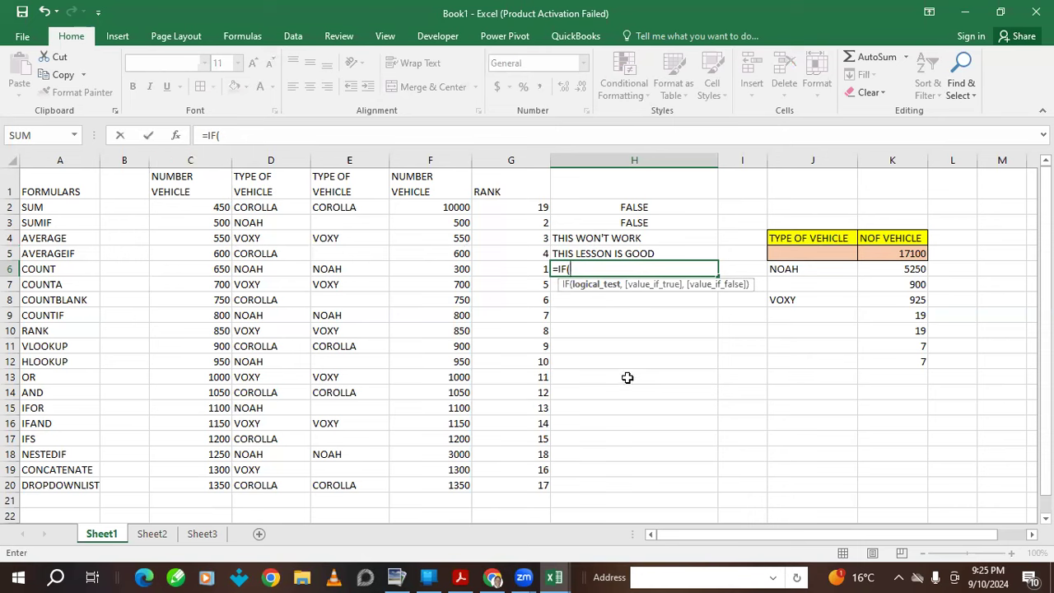
pyautogui.click(210, 208)
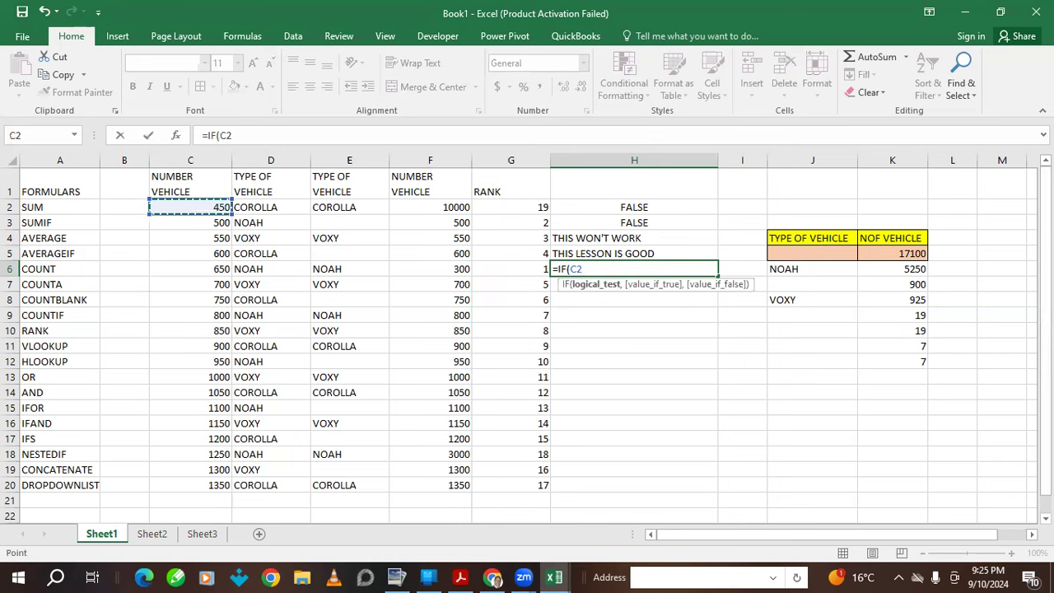
pyautogui.write('?')
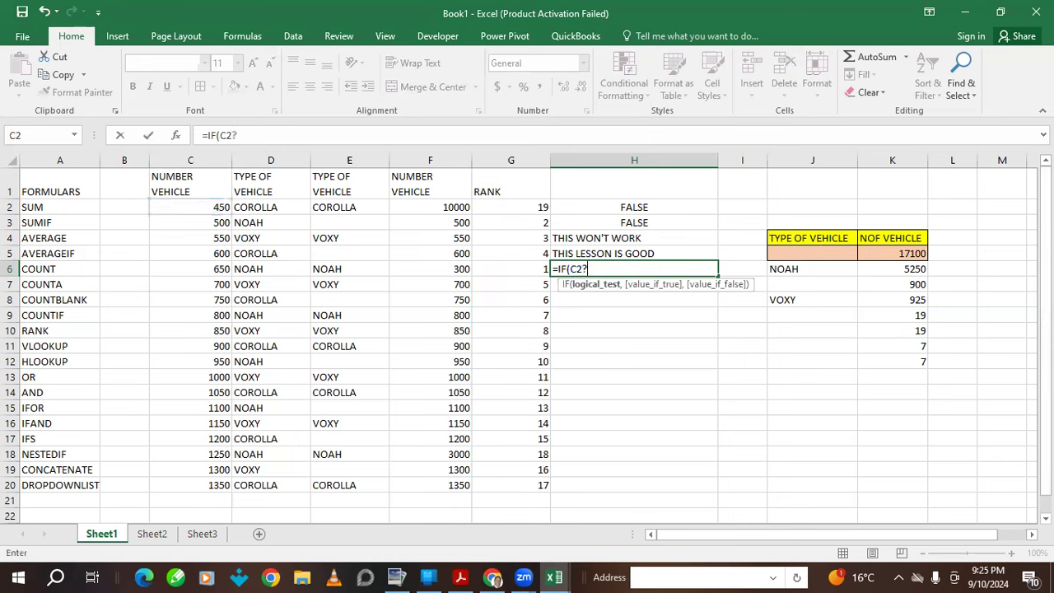
pyautogui.press('BackSpace')
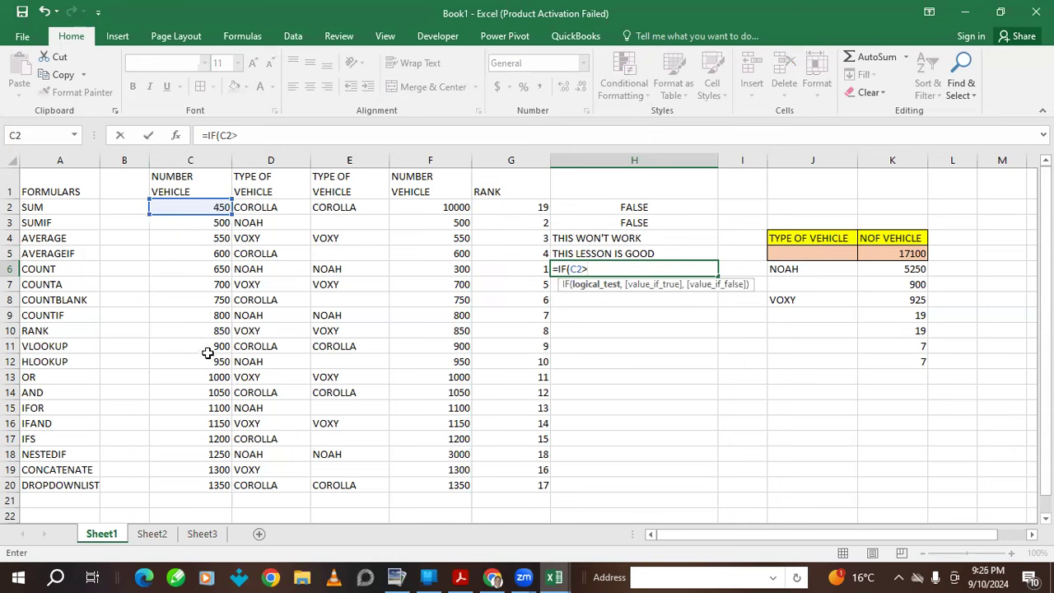
pyautogui.write('900,')
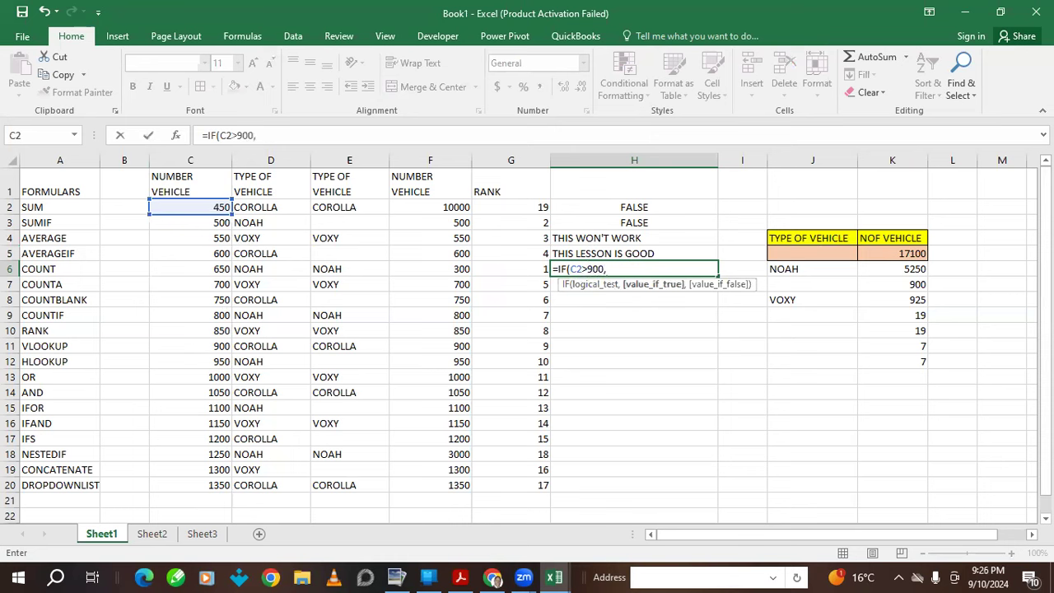
pyautogui.write('"')
pyautogui.press('Return')
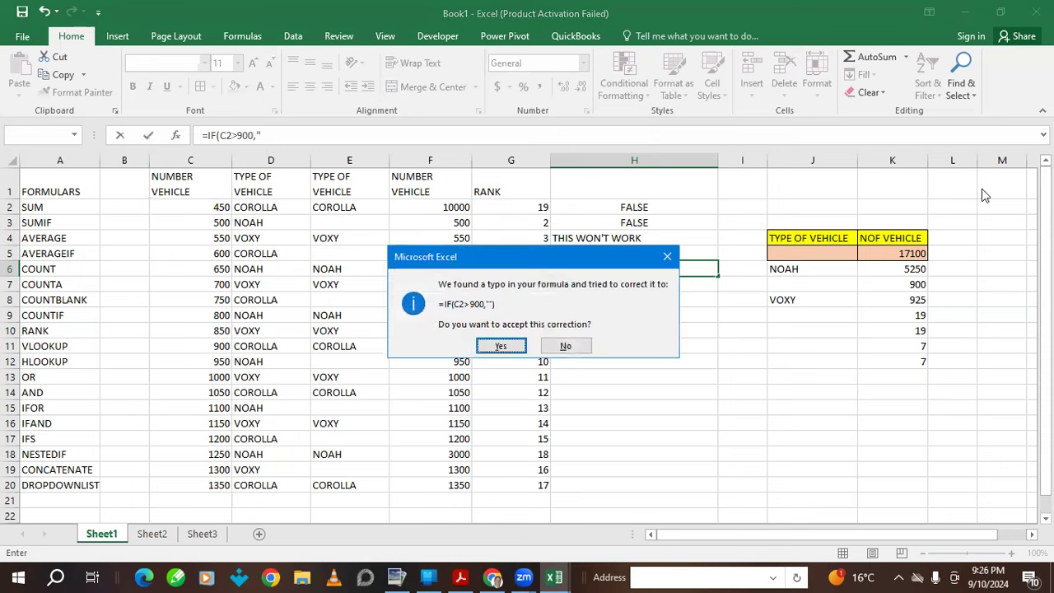
pyautogui.click(667, 257)
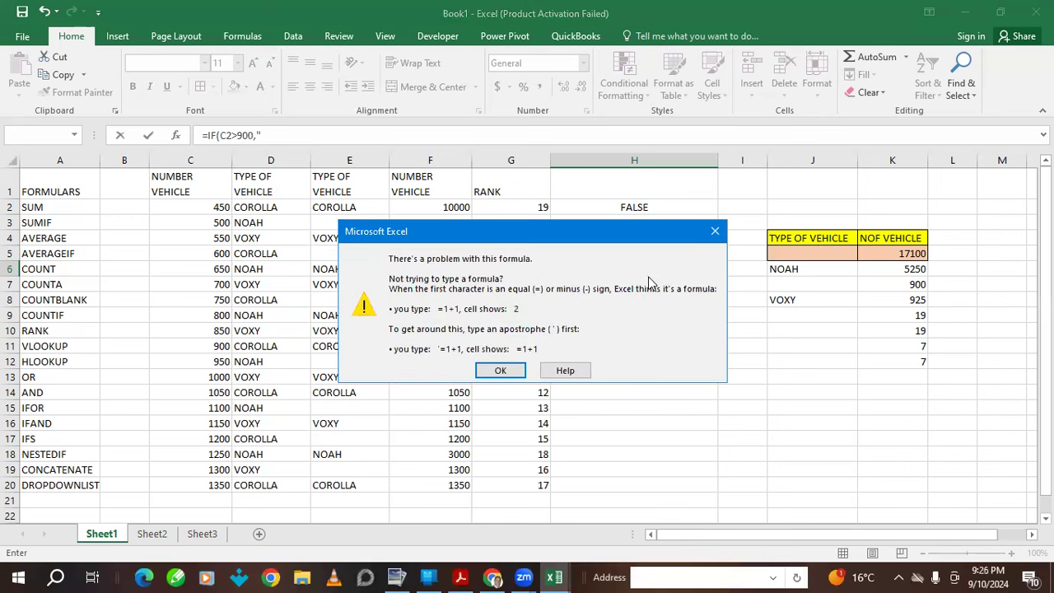
pyautogui.click(713, 233)
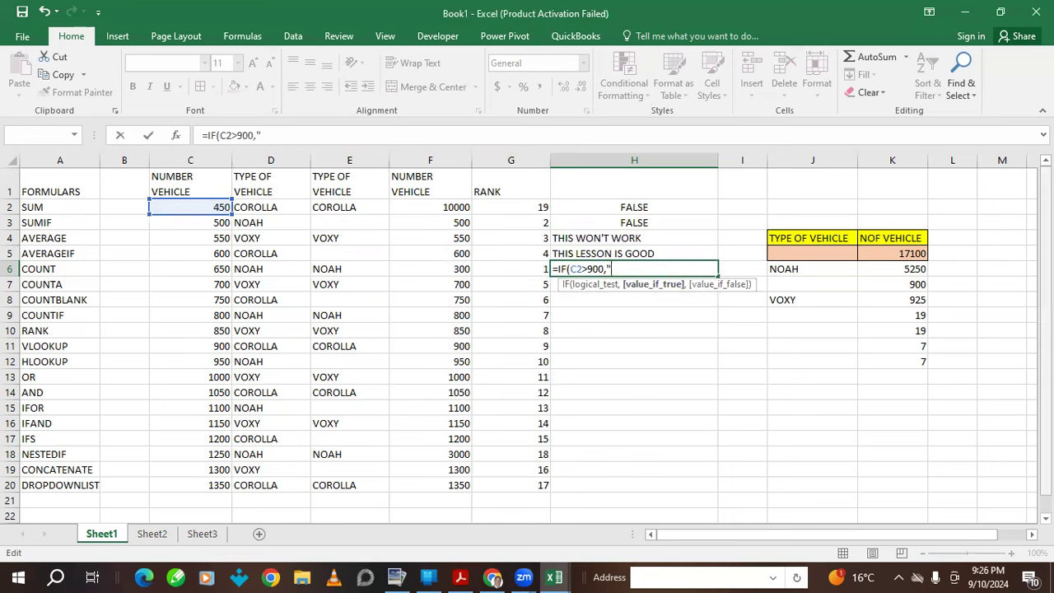
# Complete the IF formula in H6 with "THIS IS NICE" as the true result and "THIS IS NOT GOOD" as the false result.
pyautogui.write('THIS IS NICE')
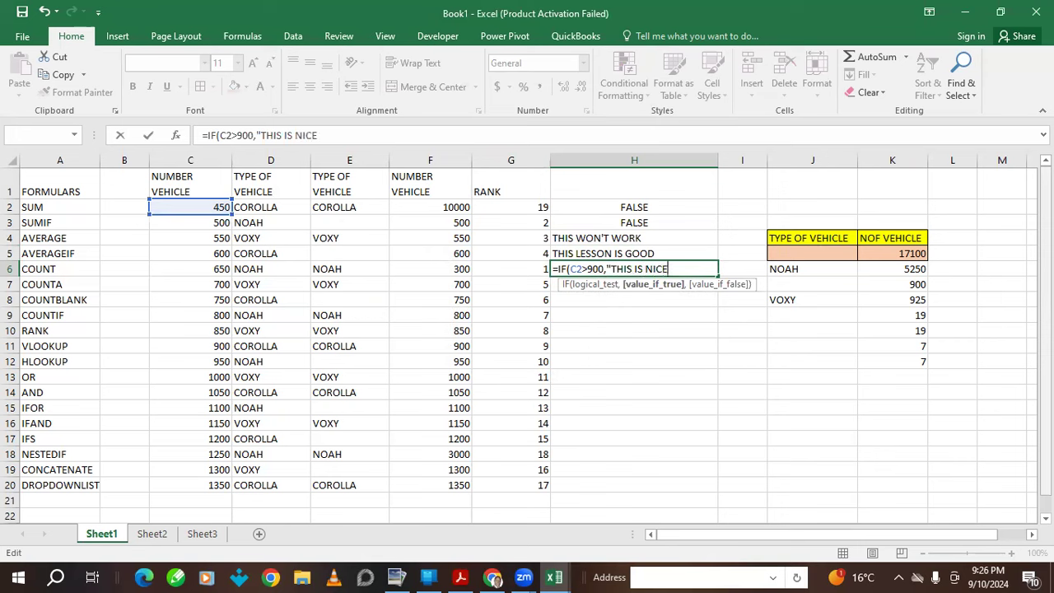
pyautogui.write('",')
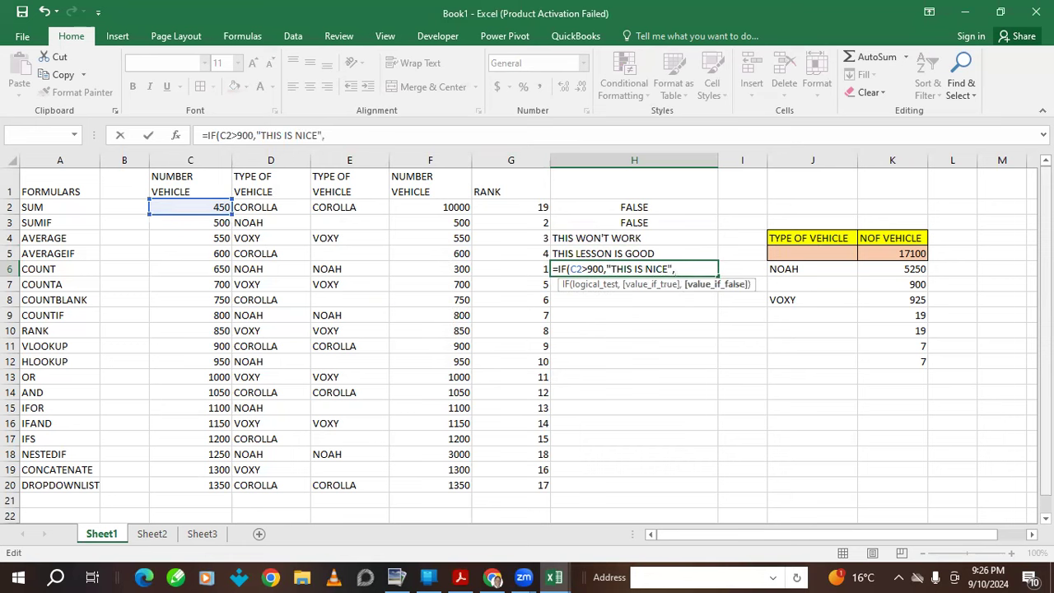
pyautogui.write('"THIS IS NOT GOO')
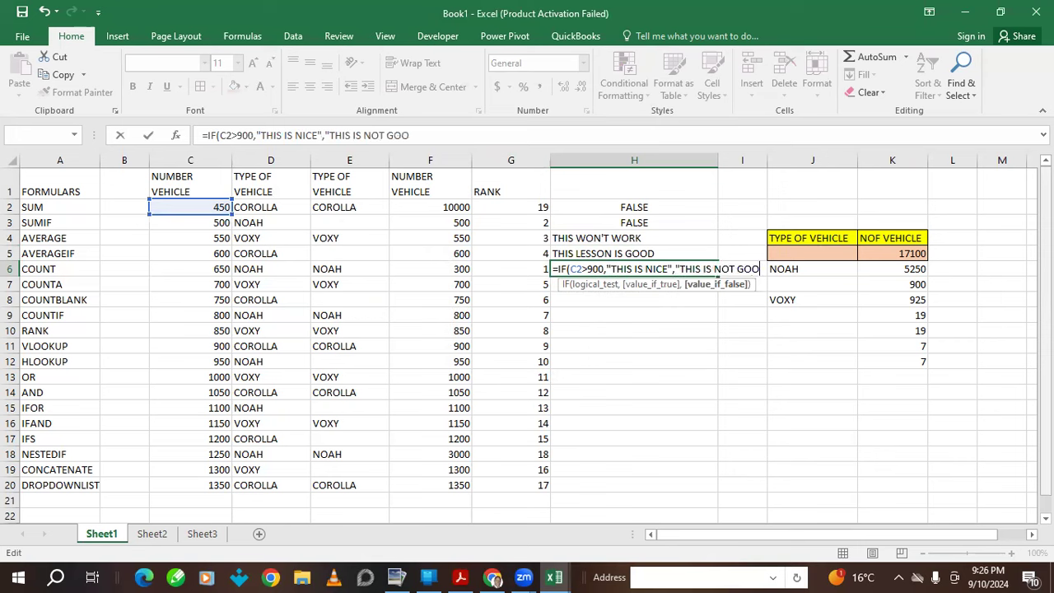
pyautogui.write('D')
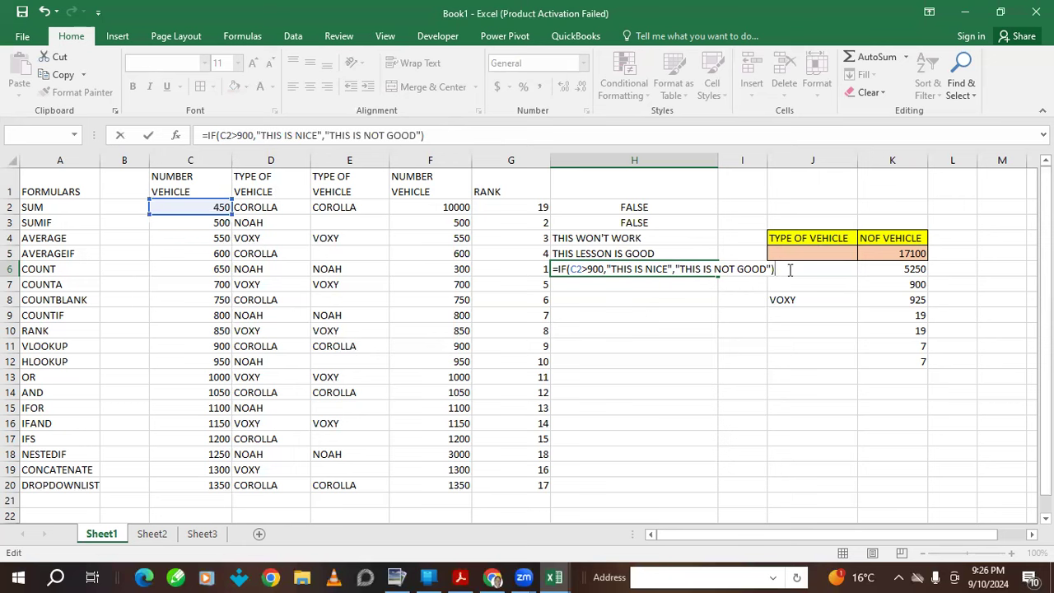
pyautogui.press('Return')
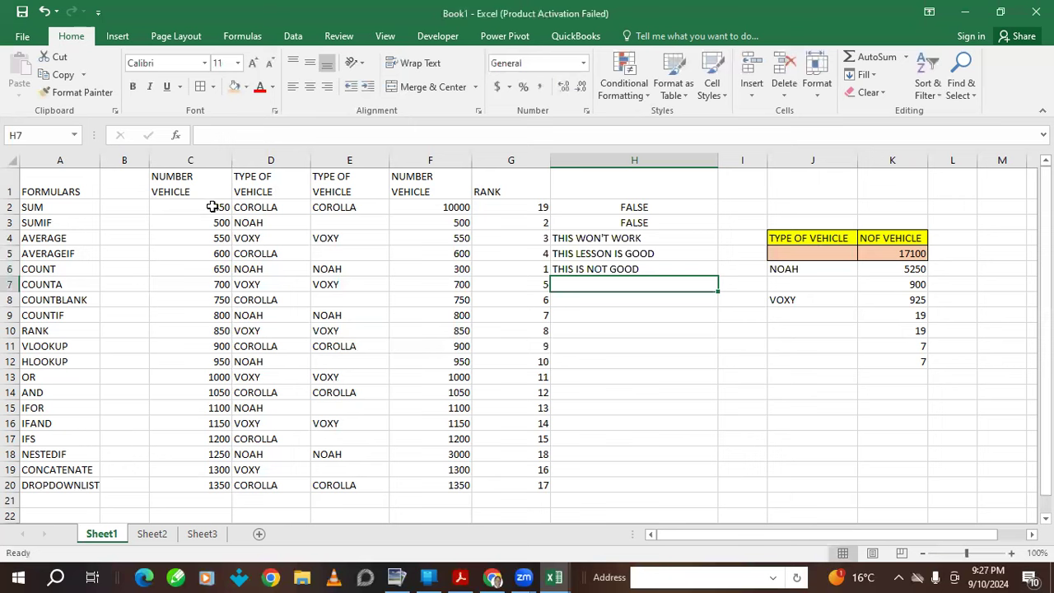
# Move the IF formula from H6 to I2 and widen column I to fit its text.
pyautogui.click(567, 269)
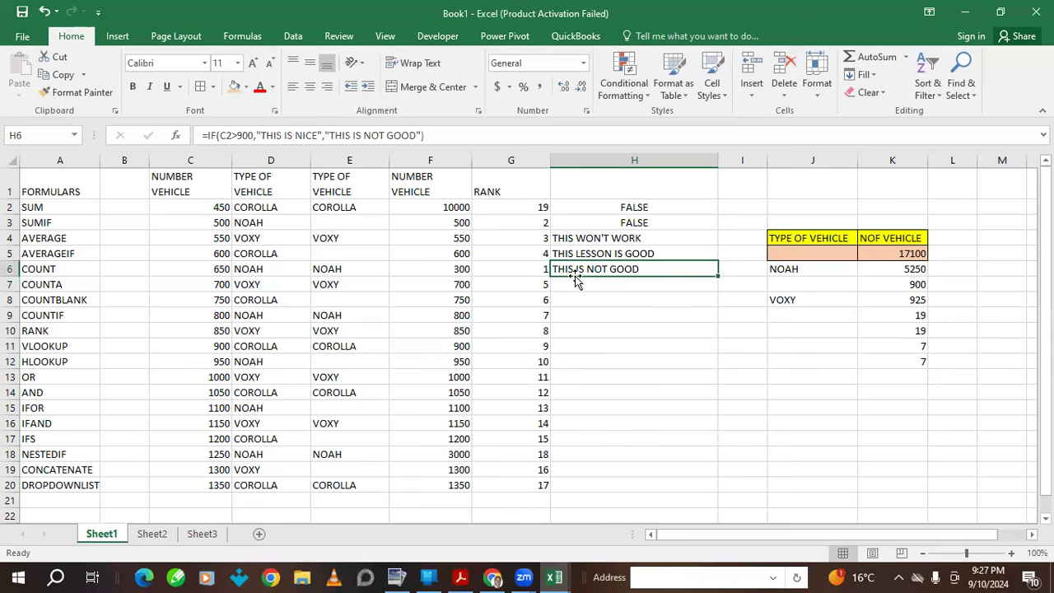
pyautogui.click(739, 205)
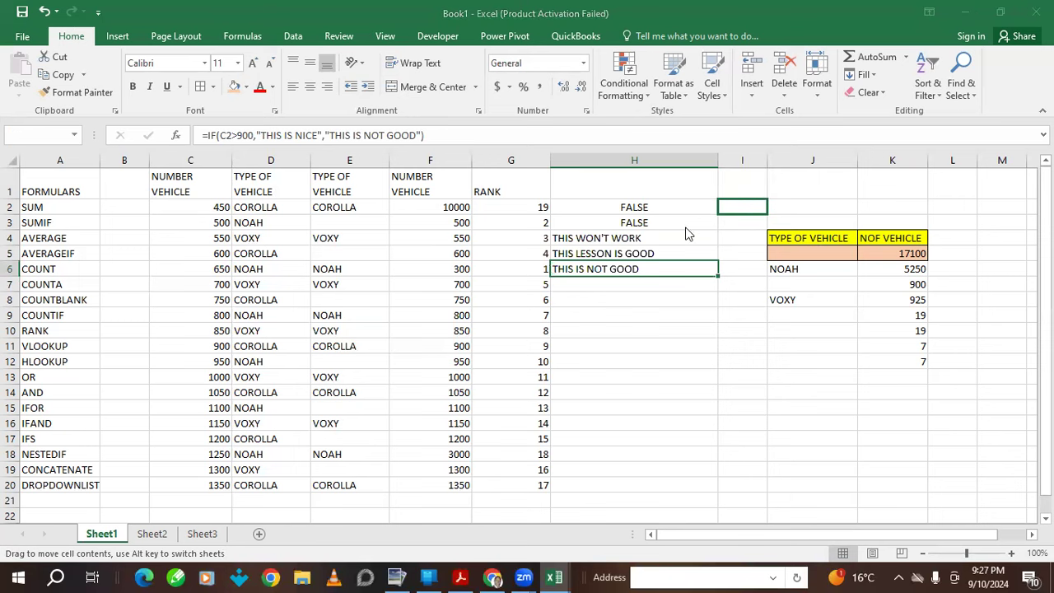
pyautogui.click(533, 331)
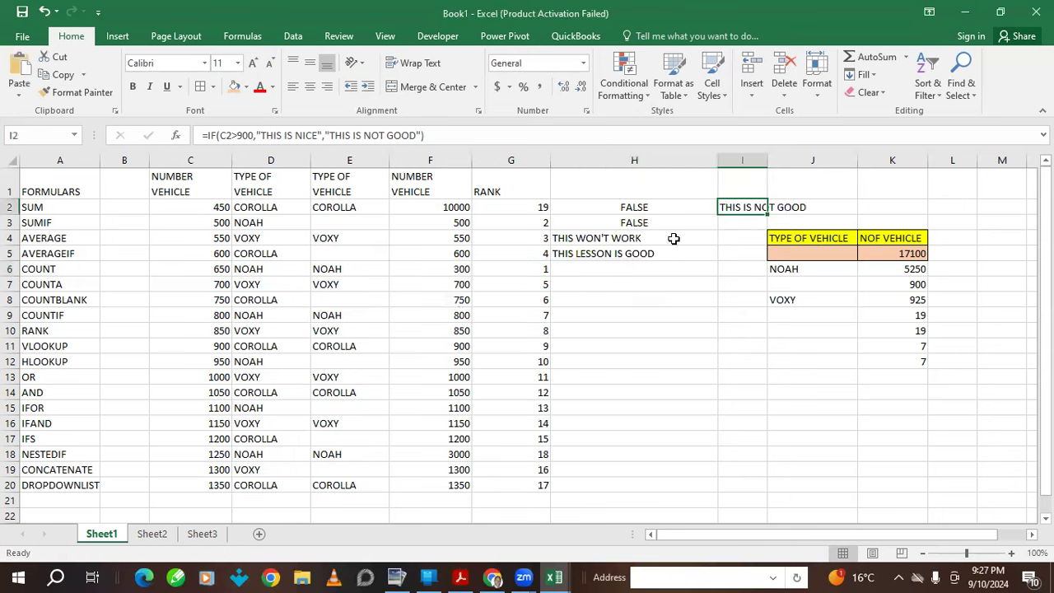
pyautogui.click(772, 206)
pyautogui.moveTo(767, 161); pyautogui.dragTo(806, 161)
# Fill the IF formula in I2 down to I20 and widen column I a little more.
pyautogui.click(783, 208)
pyautogui.click(809, 211)
pyautogui.click(796, 210)
pyautogui.moveTo(808, 215); pyautogui.dragTo(818, 486)
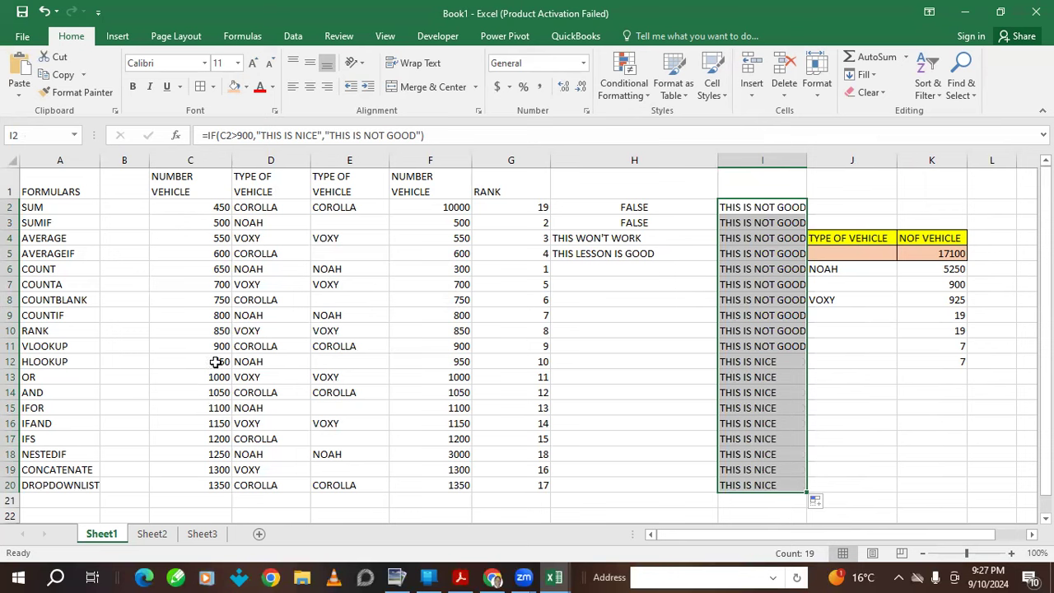
pyautogui.moveTo(807, 159); pyautogui.dragTo(827, 159)
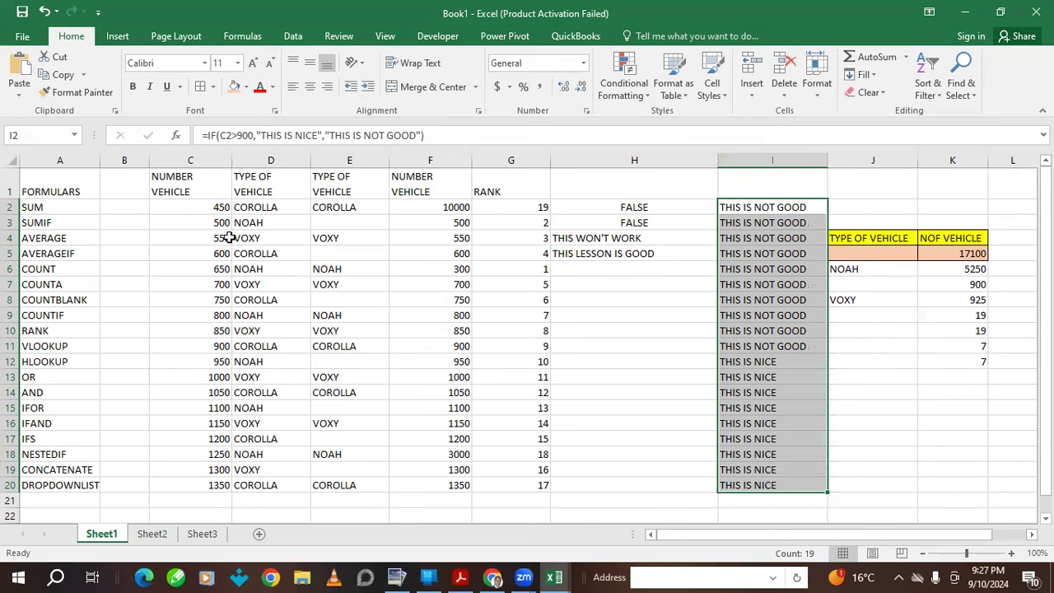
# Insert a blank column before the filled IF results in column I.
pyautogui.click(821, 161)
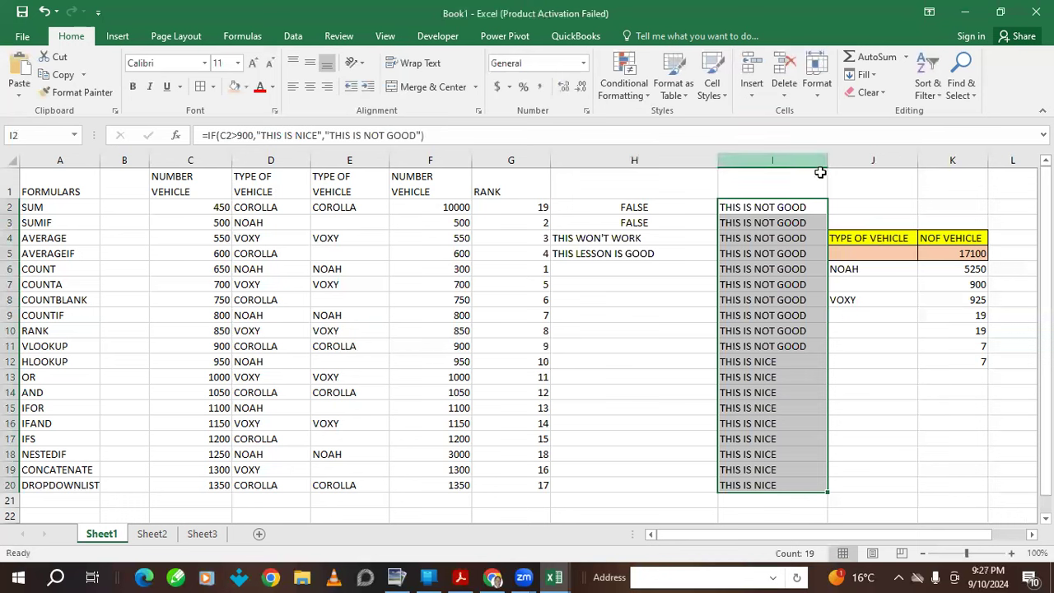
pyautogui.rightClick(820, 162)
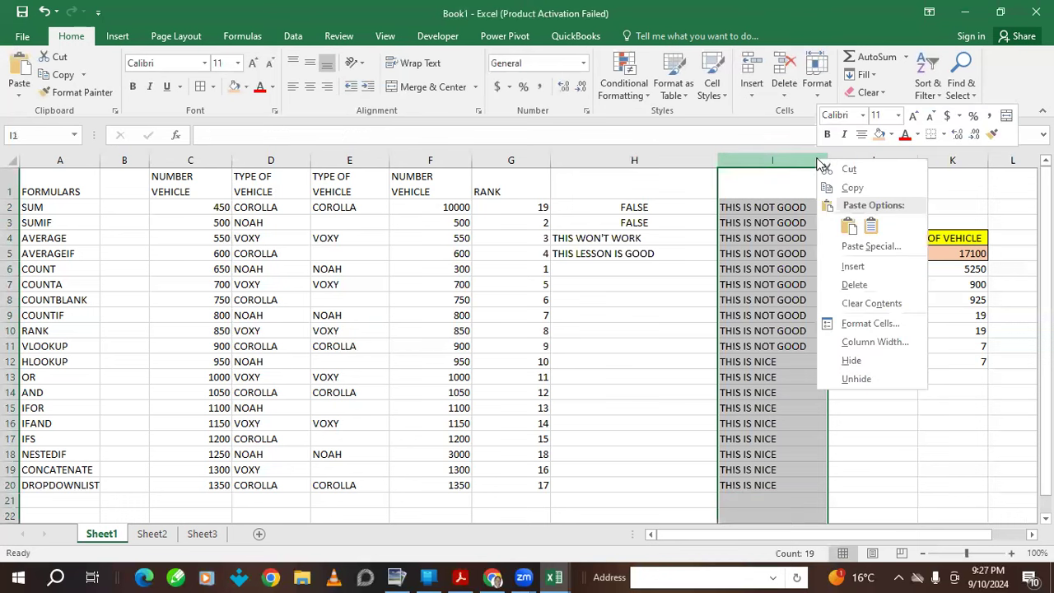
pyautogui.click(853, 266)
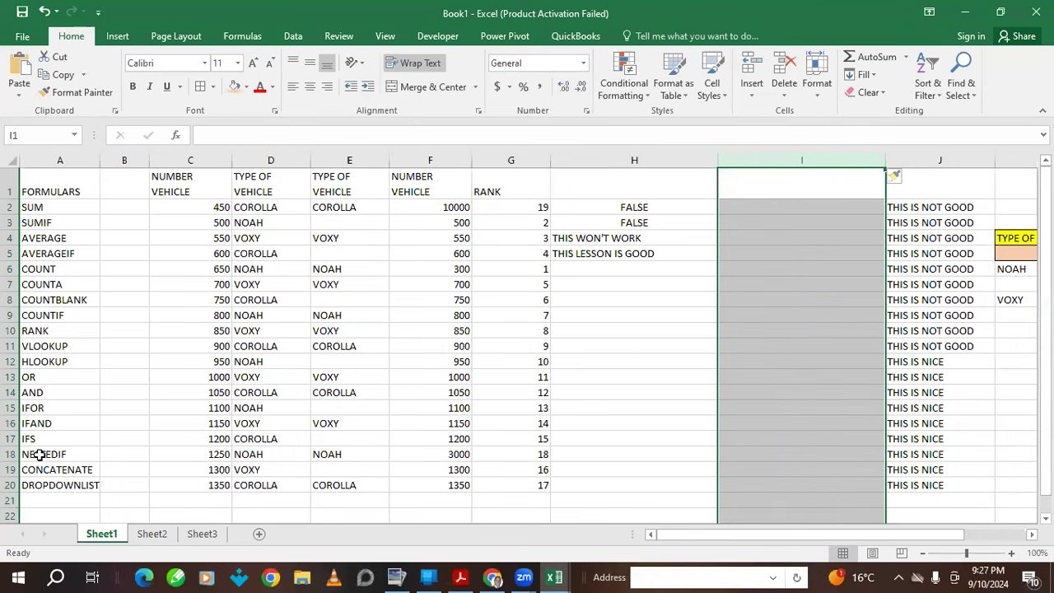
pyautogui.click(910, 206)
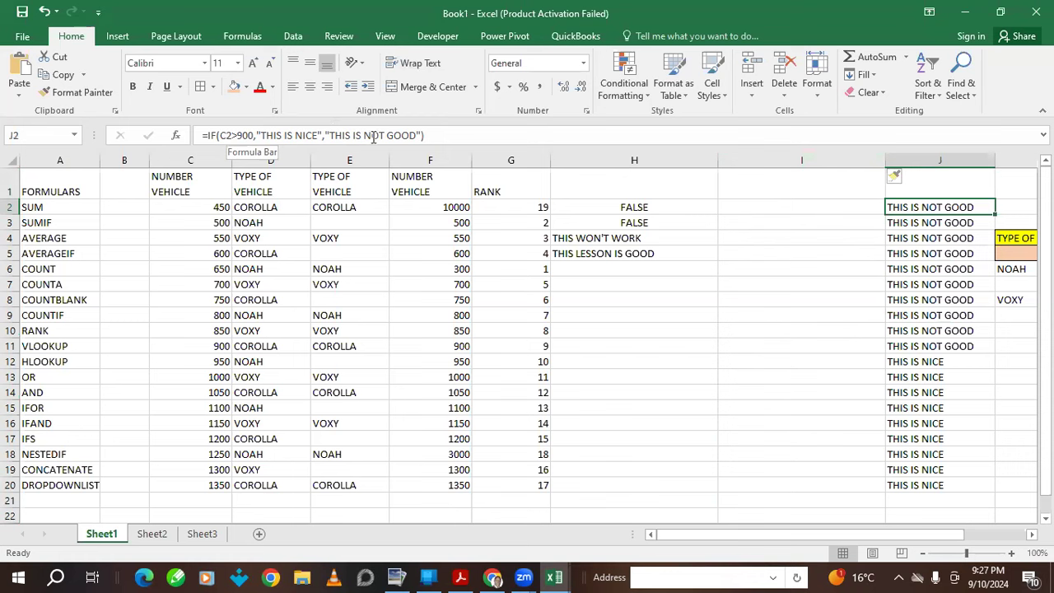
# Start an IF formula in the blank cell I2 with C2>1000 as its logical test.
pyautogui.click(772, 205)
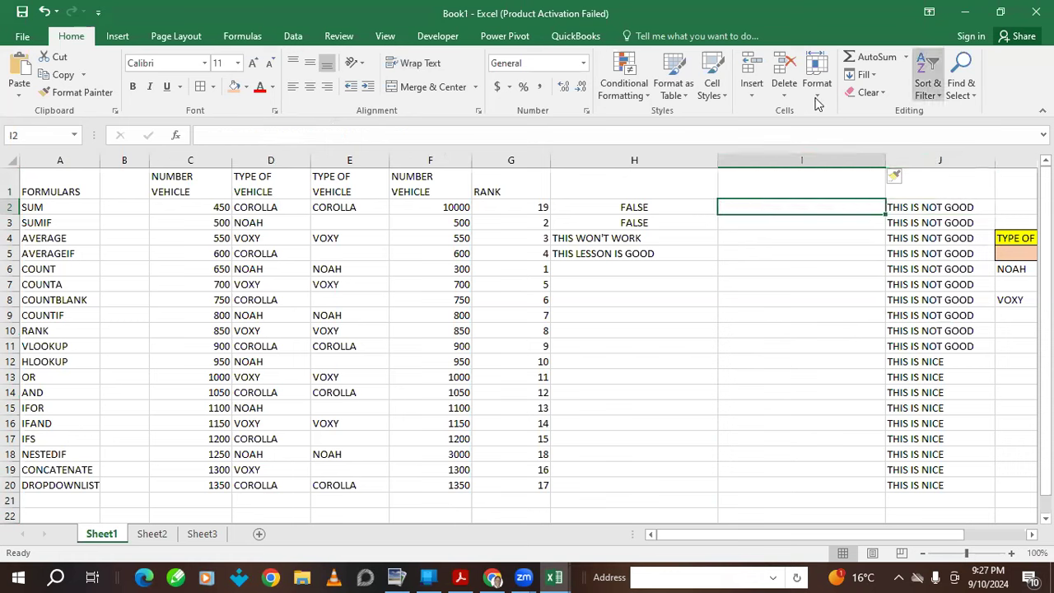
pyautogui.write('=')
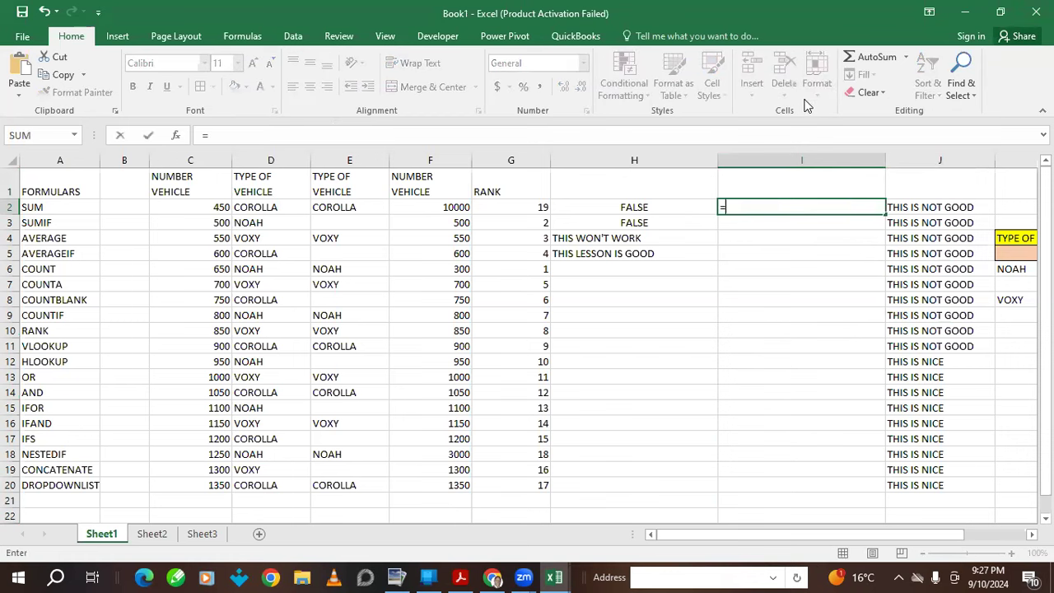
pyautogui.write('f')
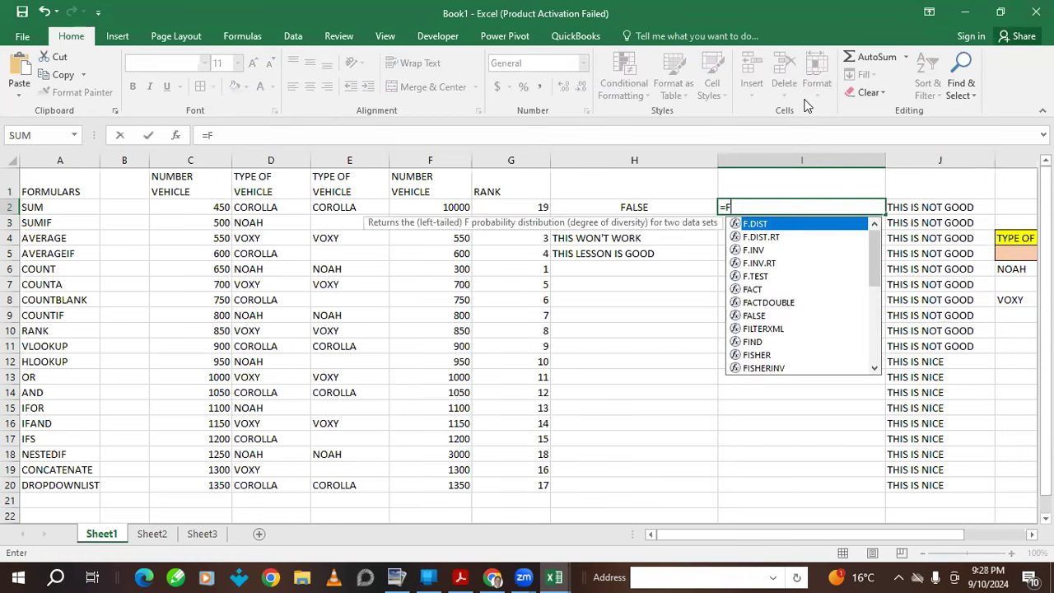
pyautogui.press('BackSpace')
pyautogui.write('=')
pyautogui.press('BackSpace')
pyautogui.write('IF')
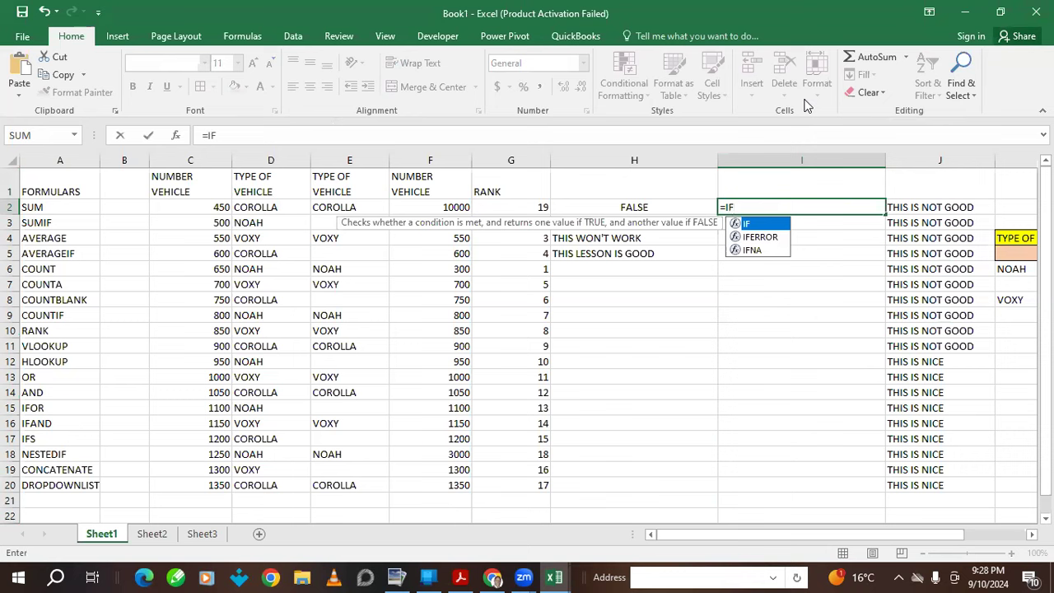
pyautogui.write('(')
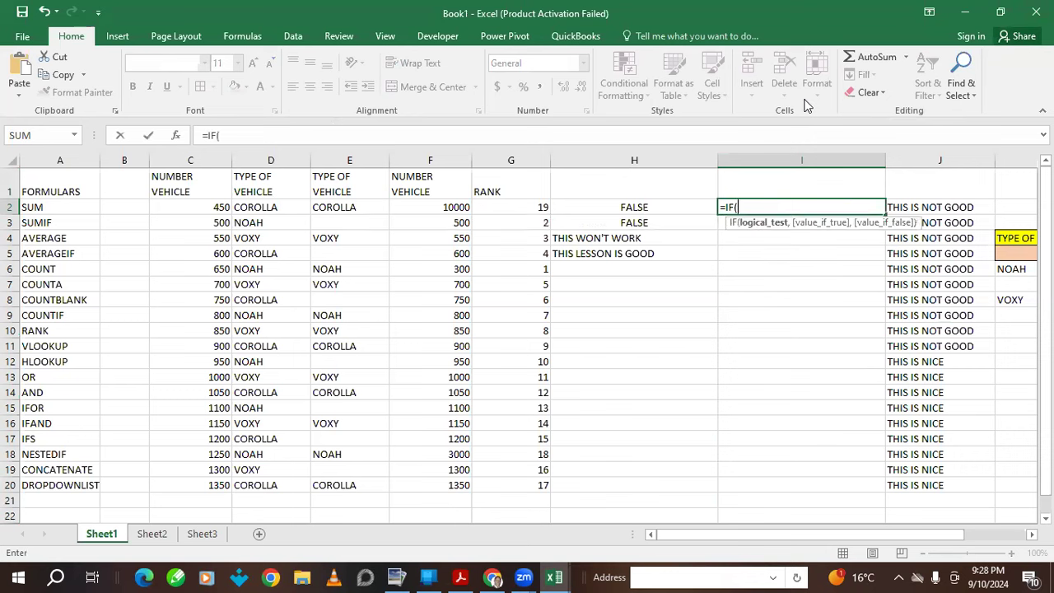
pyautogui.click(207, 210)
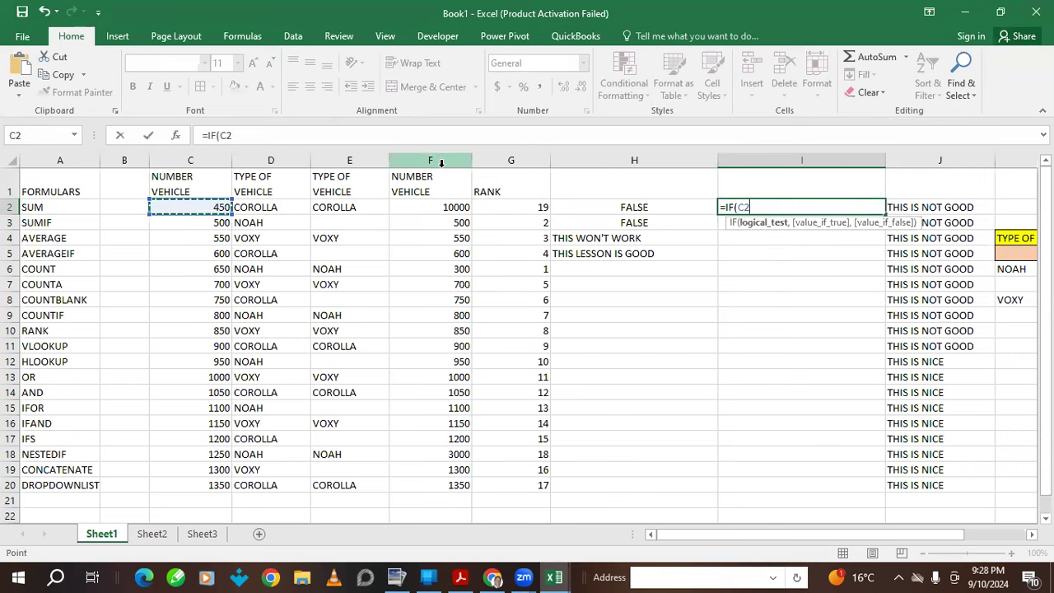
pyautogui.write('>100')
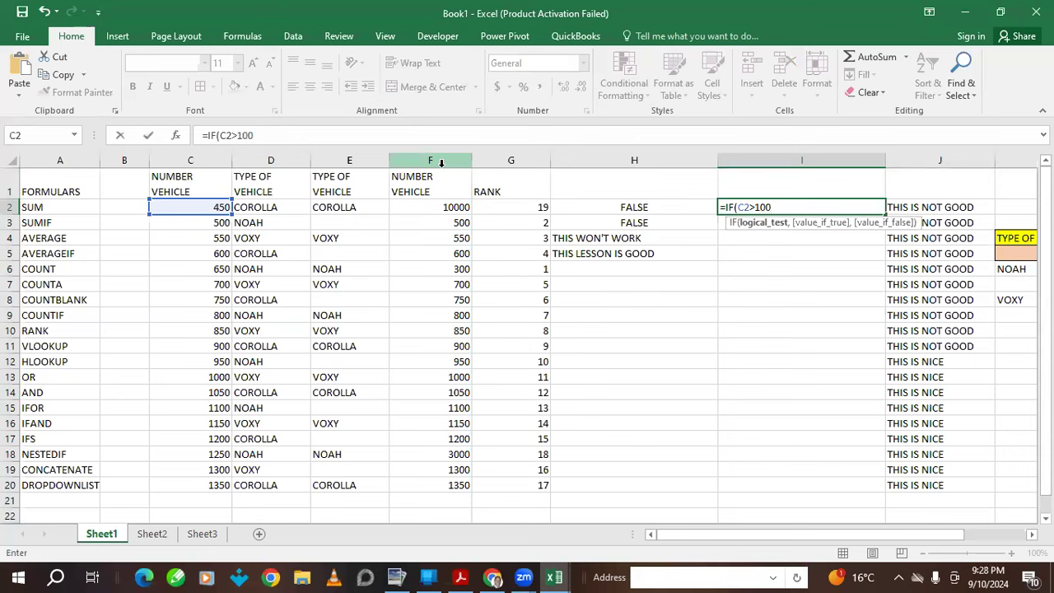
pyautogui.write('0,')
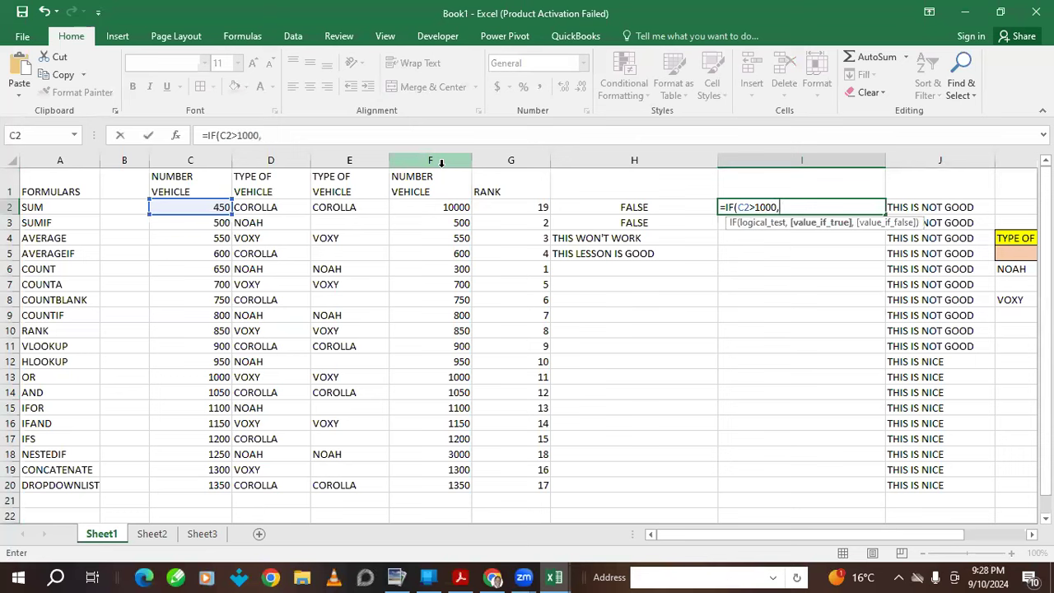
# Enter "GOOD ATTENDANCE" as the true result of the IF formula in I2.
pyautogui.write(';')
pyautogui.press('BackSpace')
pyautogui.write('"GOOD ATTENS')
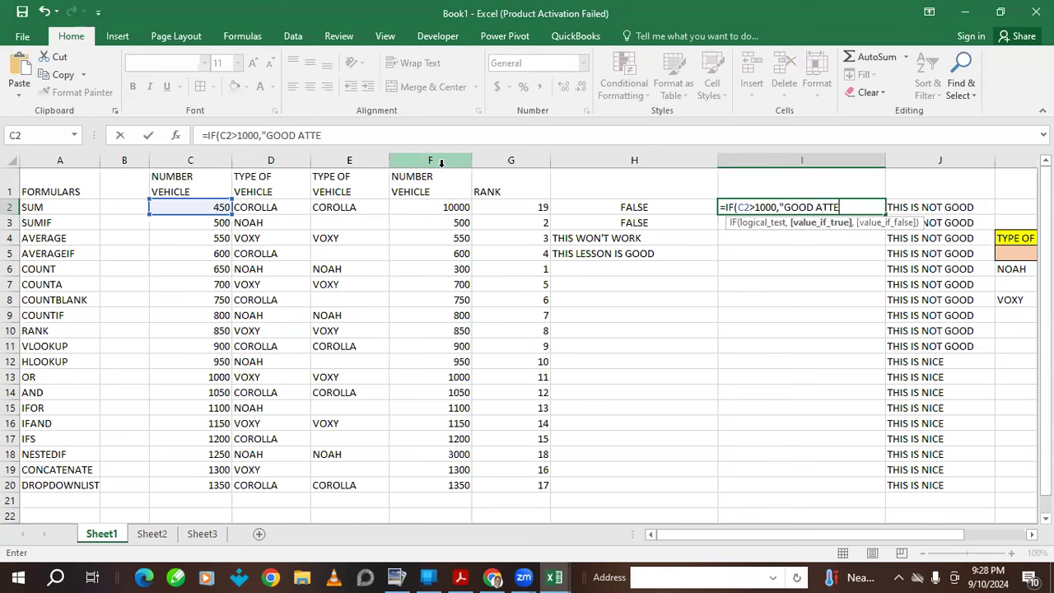
pyautogui.press('BackSpace')
pyautogui.write('DANCWE')
pyautogui.press('BackSpace')
pyautogui.press('BackSpace')
pyautogui.write('E"')
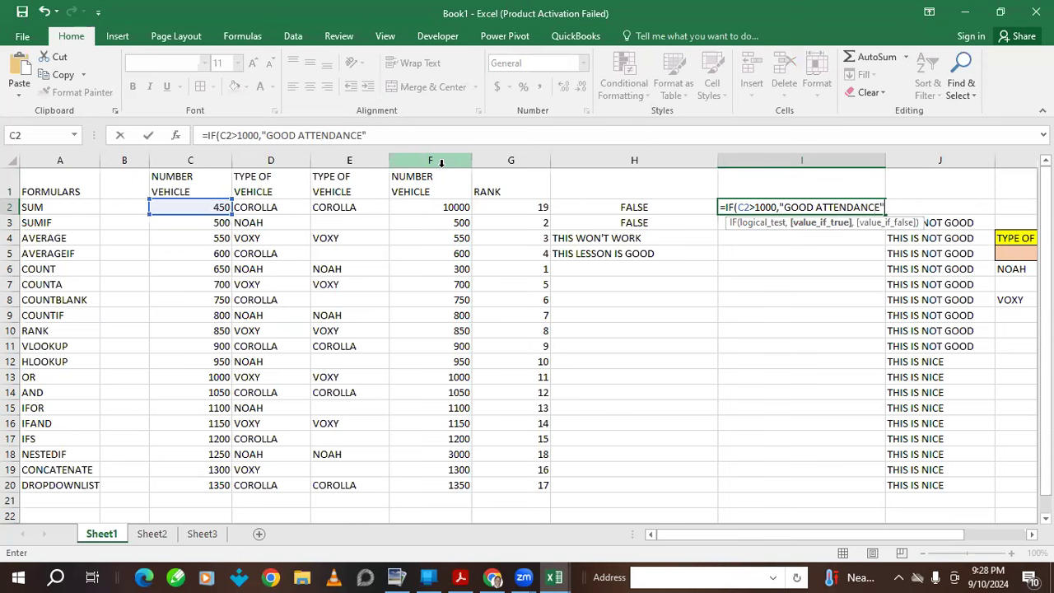
# Nest a second IF as the false result in I2, testing C2>750 with "AVERAGE ATTENDANCE" as its true result.
pyautogui.write(',IF')
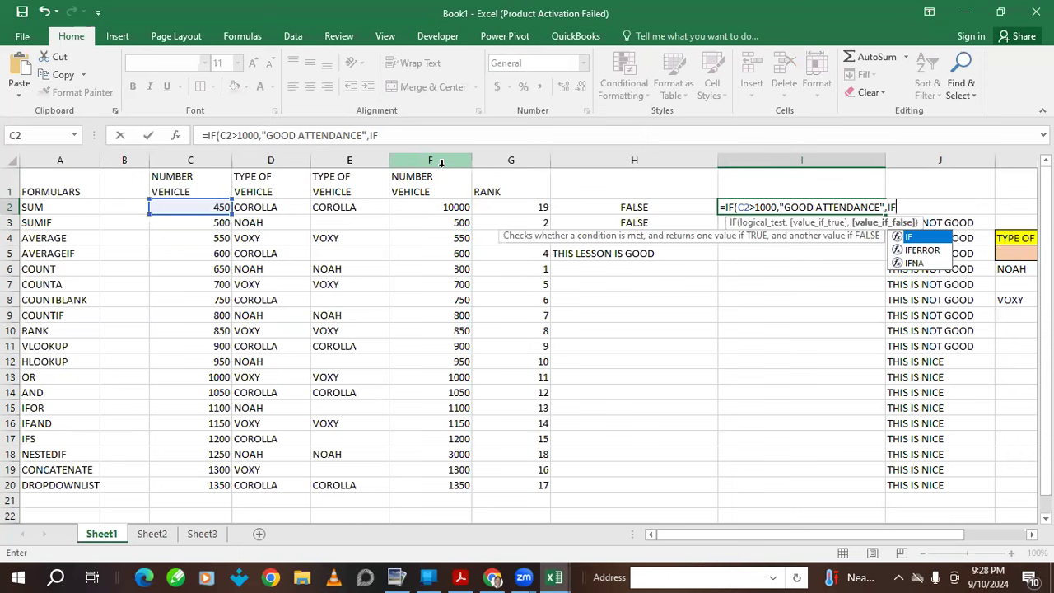
pyautogui.write('(')
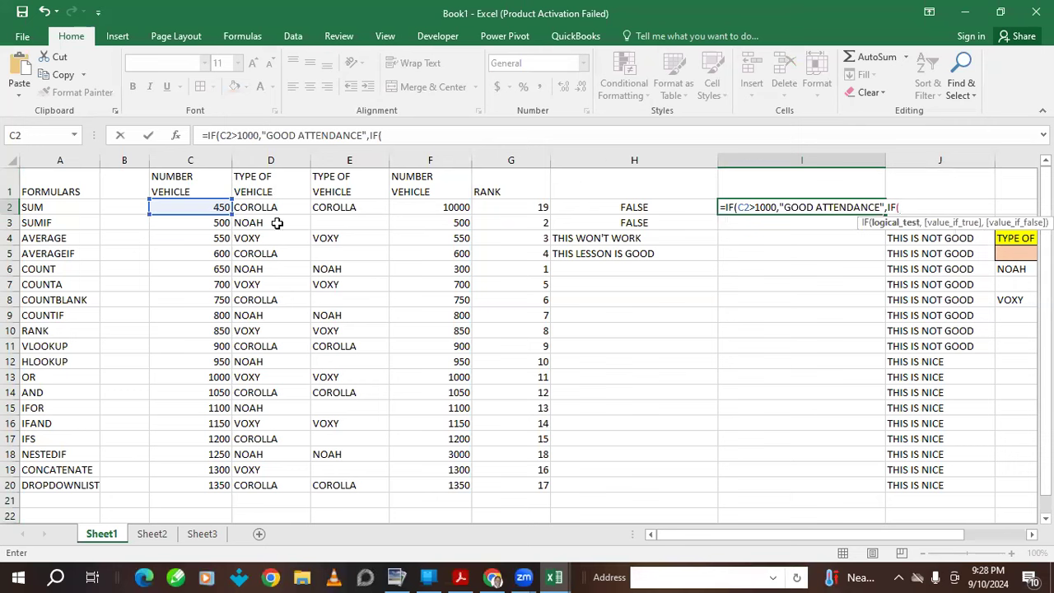
pyautogui.click(219, 208)
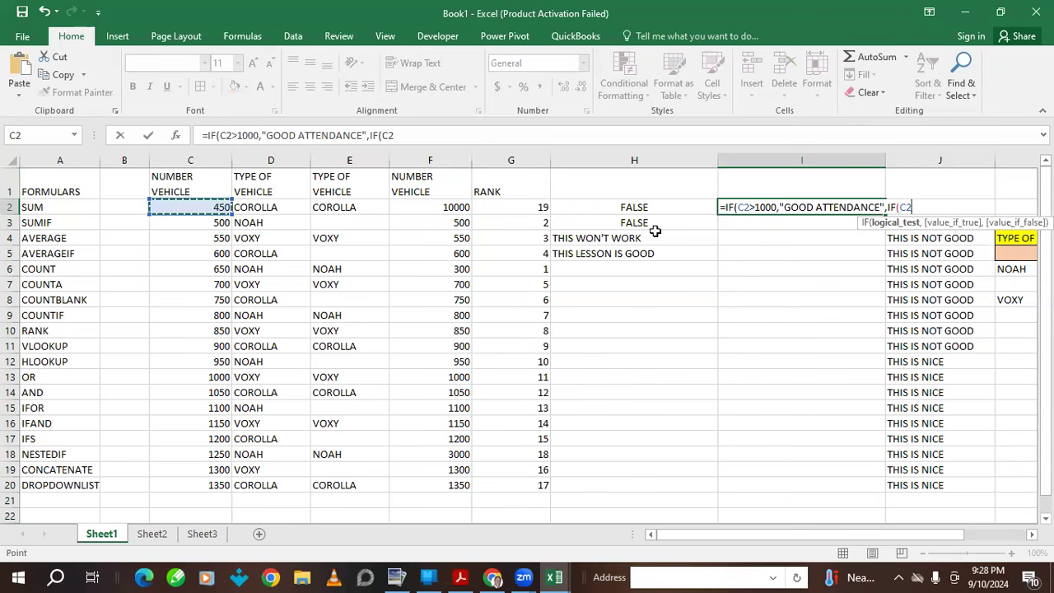
pyautogui.write('>')
pyautogui.write('750')
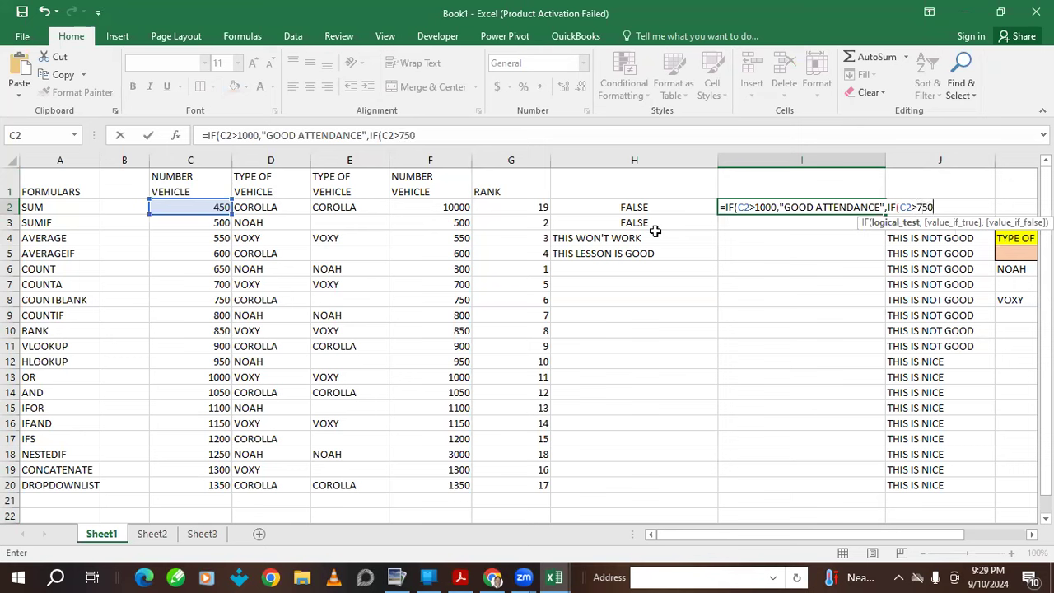
pyautogui.write(',')
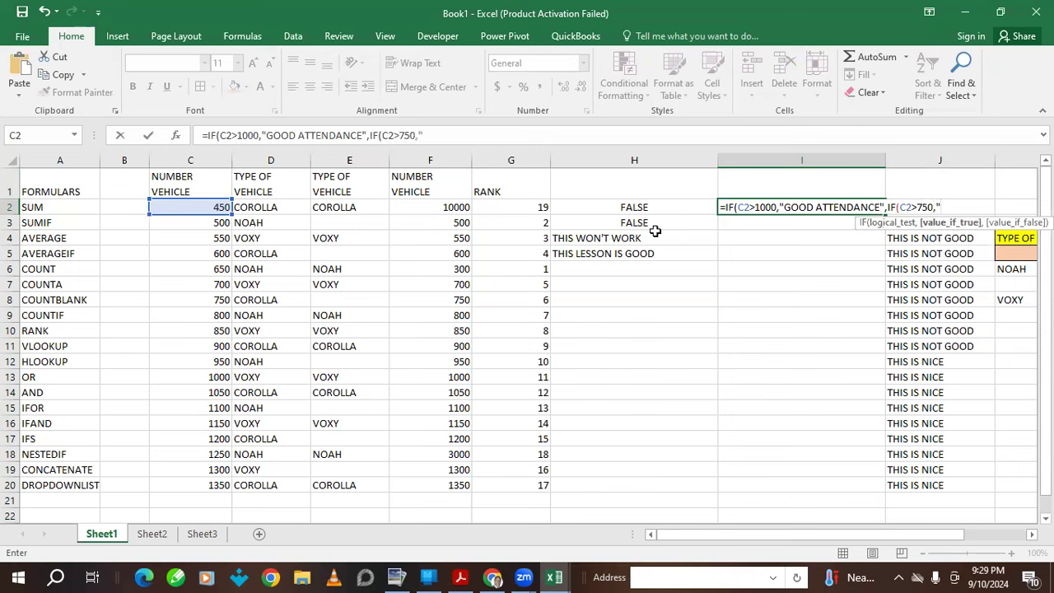
pyautogui.write('"AVERAGE')
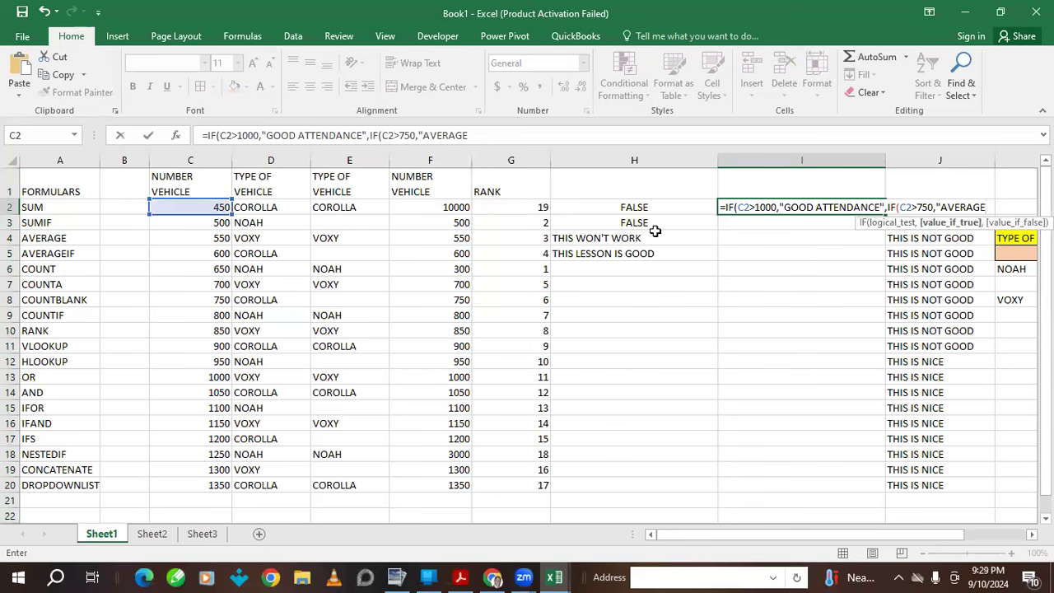
pyautogui.write(' ATTENDA')
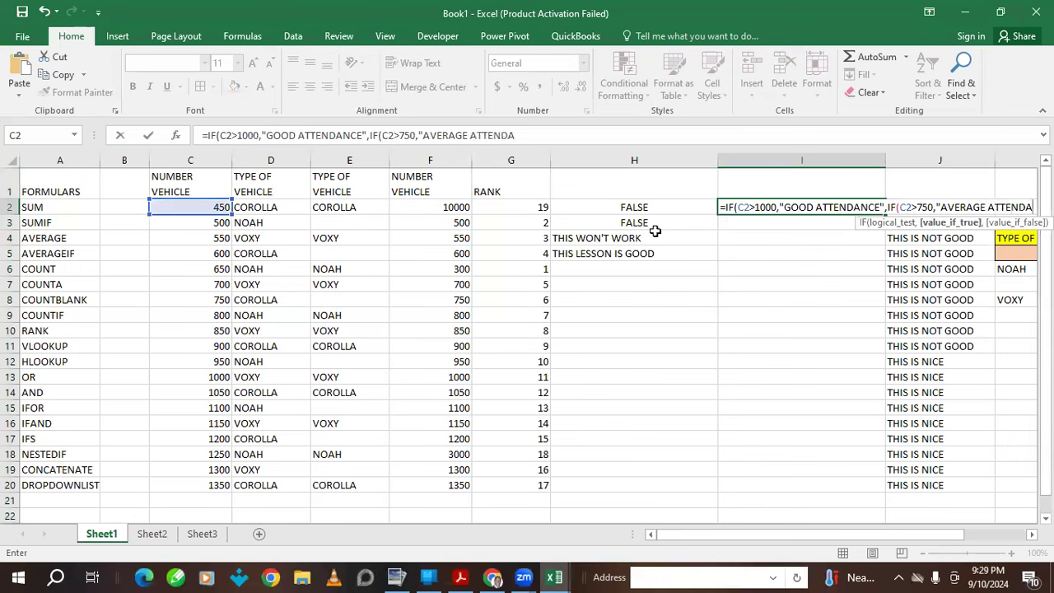
pyautogui.write('NCE",')
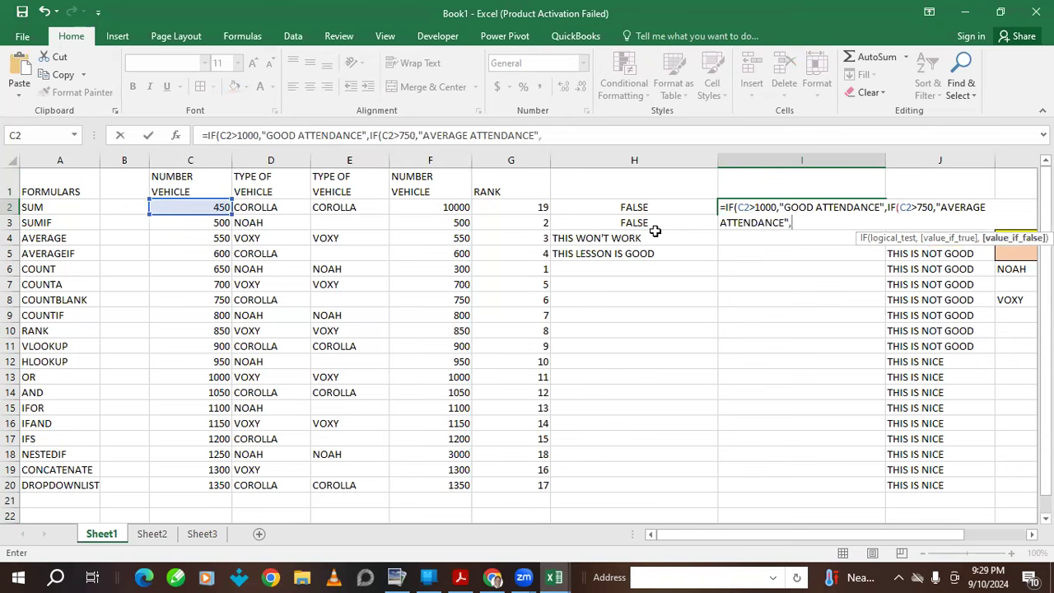
# Nest a third IF as the false result in I2, with C2<850 as its logical test.
pyautogui.write('I')
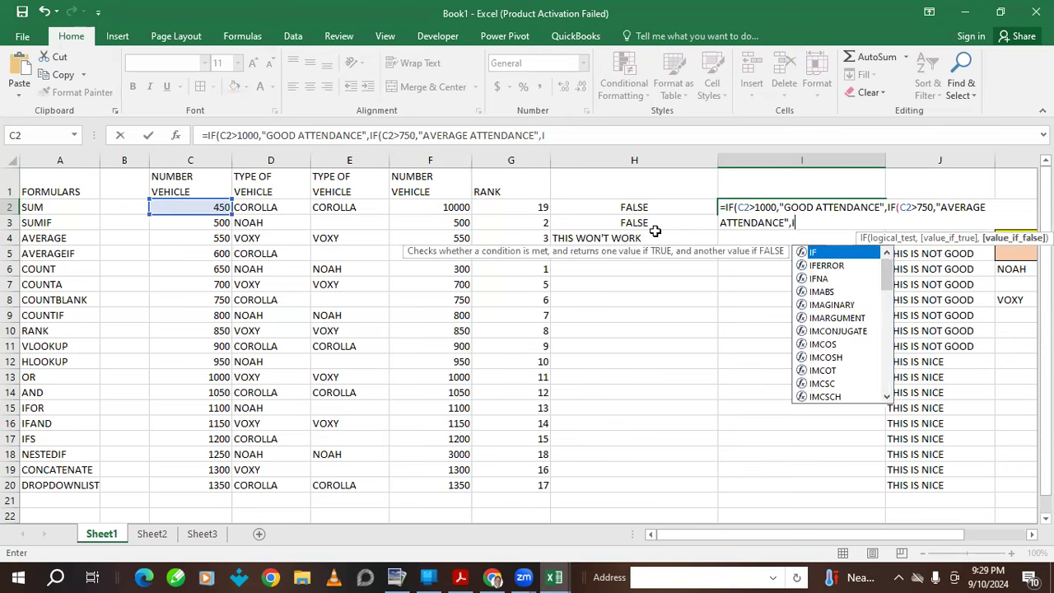
pyautogui.write('F(')
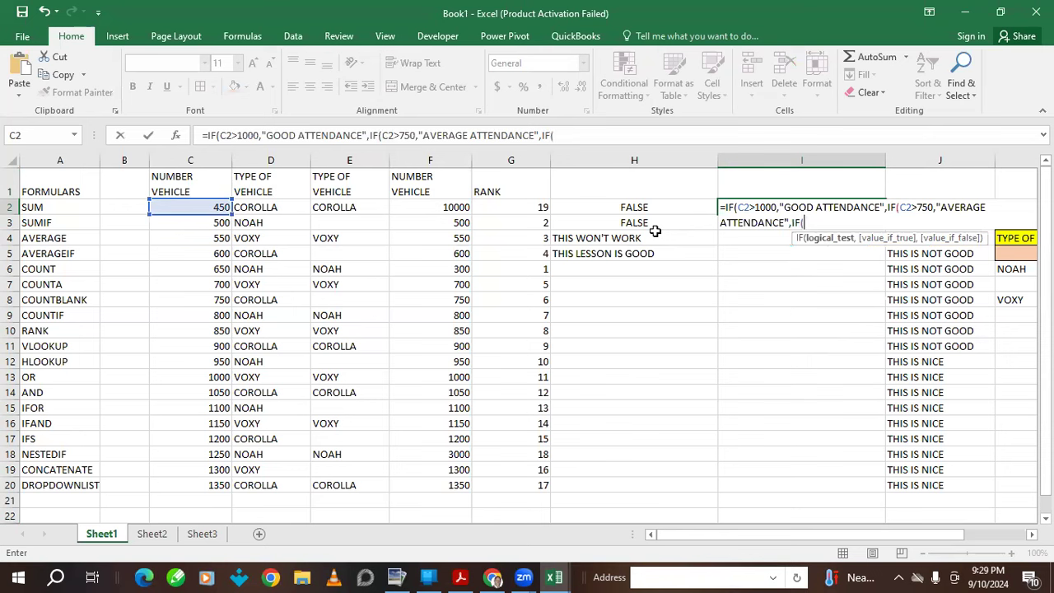
pyautogui.click(207, 208)
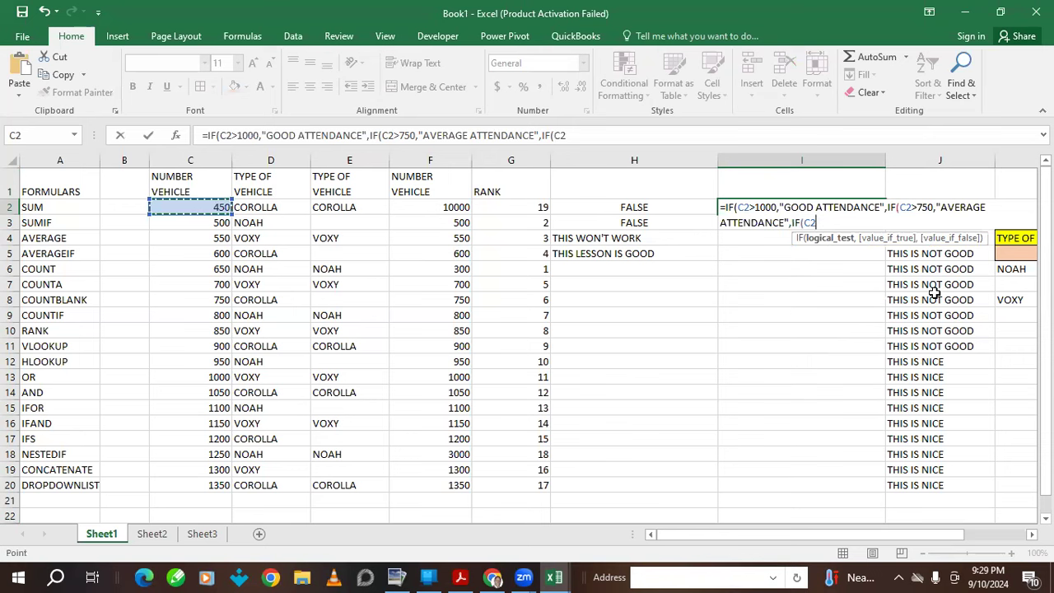
pyautogui.write('>')
pyautogui.write('<=')
pyautogui.press('BackSpace')
pyautogui.write('850')
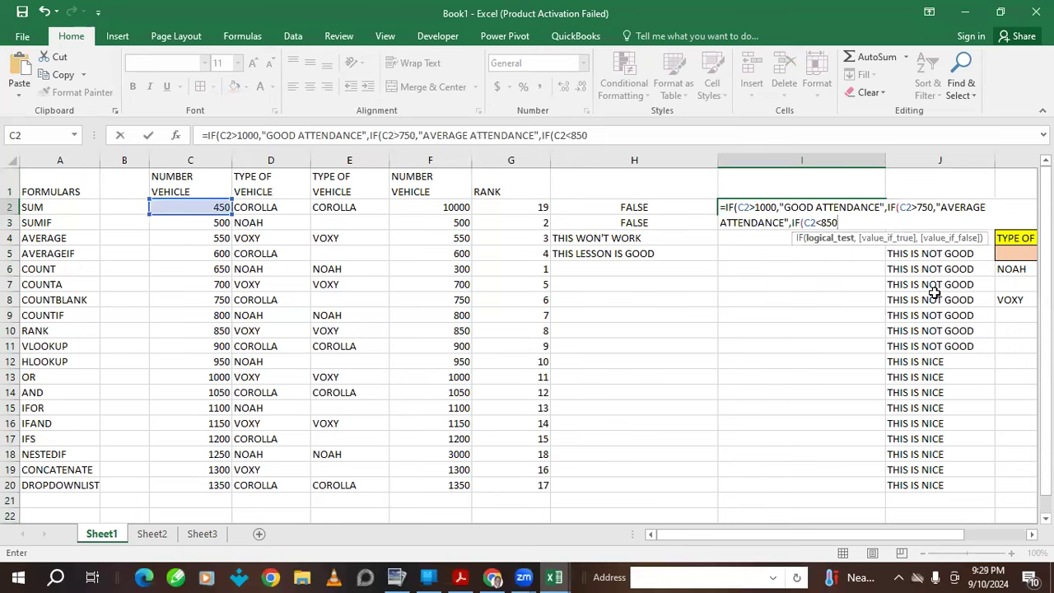
# Enter "POOR ATTENDANCE" as the third IF's true result, close all three brackets and commit the formula in I2.
pyautogui.write(',"')
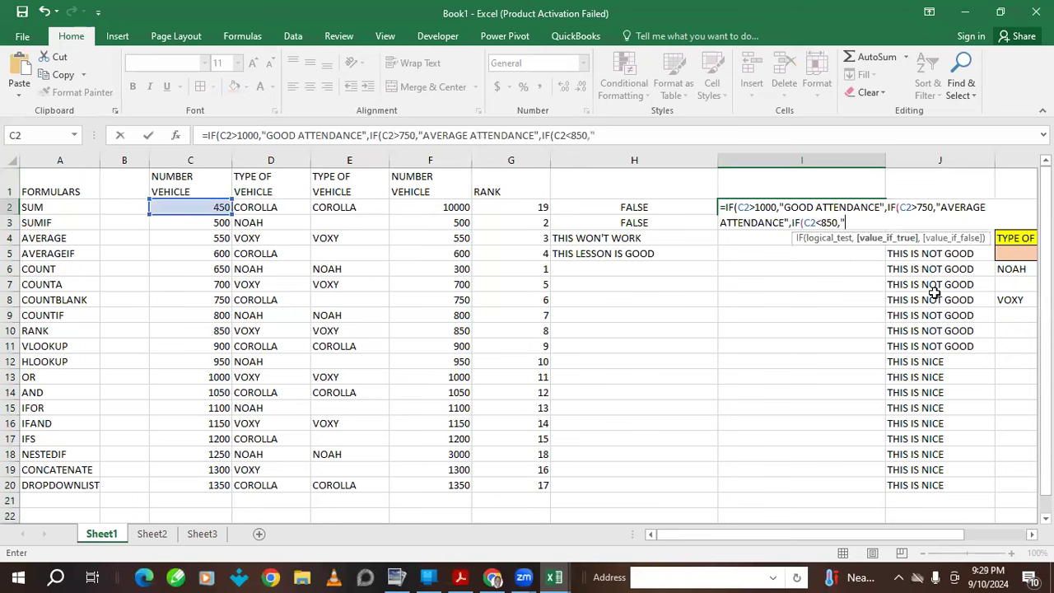
pyautogui.write('POOR A')
pyautogui.write('TTENDA')
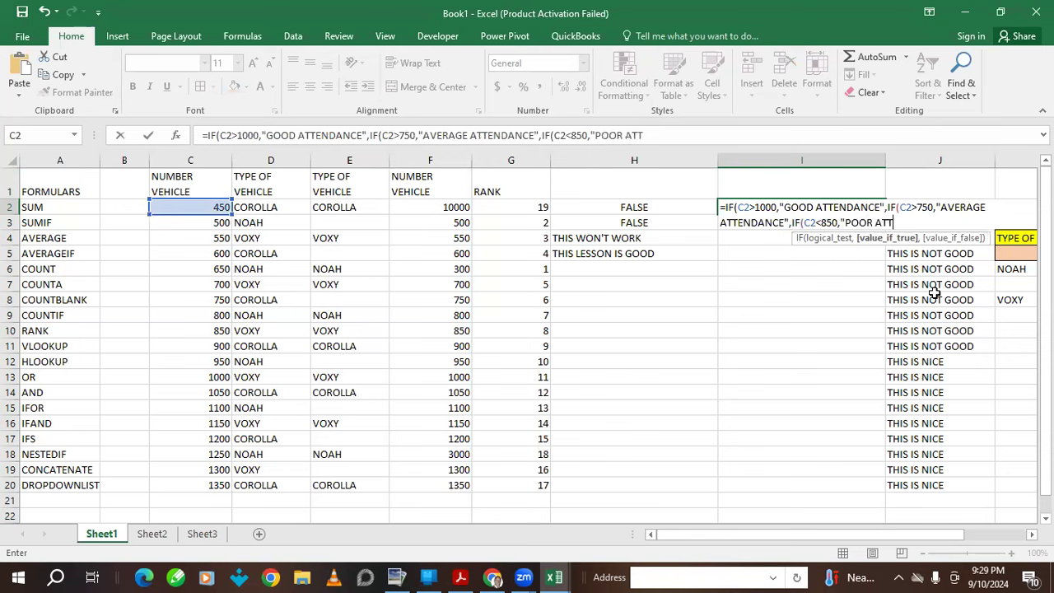
pyautogui.write('NCE"')
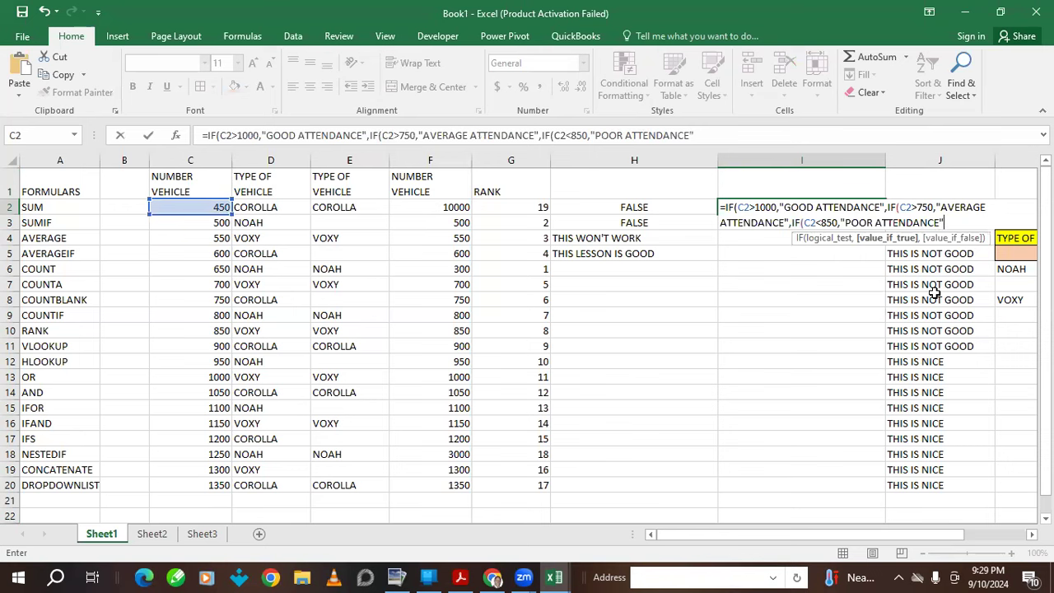
pyautogui.write(')))')
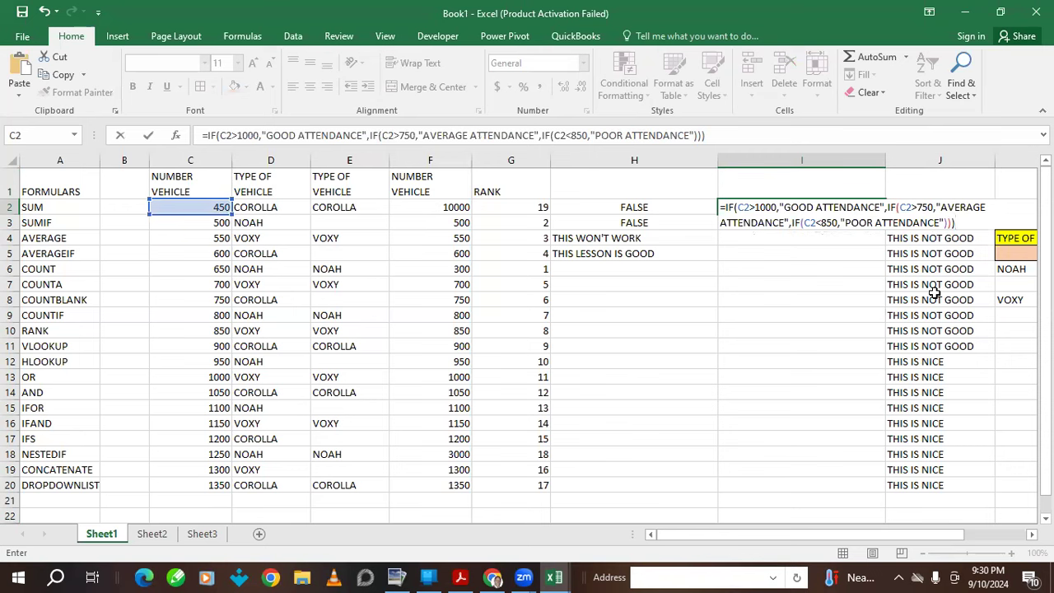
pyautogui.press('Return')
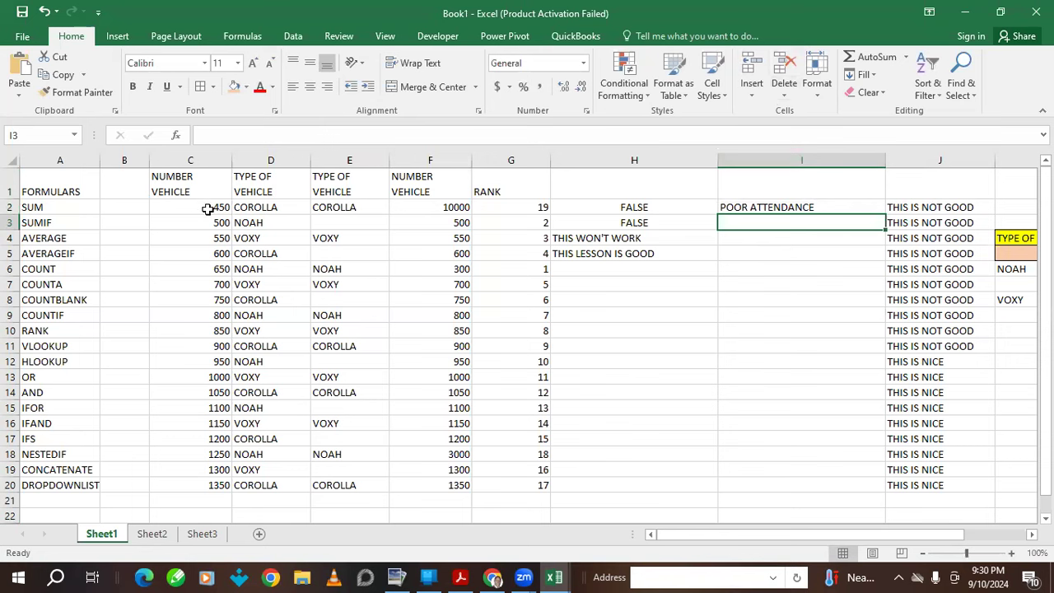
# Fill the nested IF formula from I2 down to I20 and review the formula in I2.
pyautogui.click(814, 208)
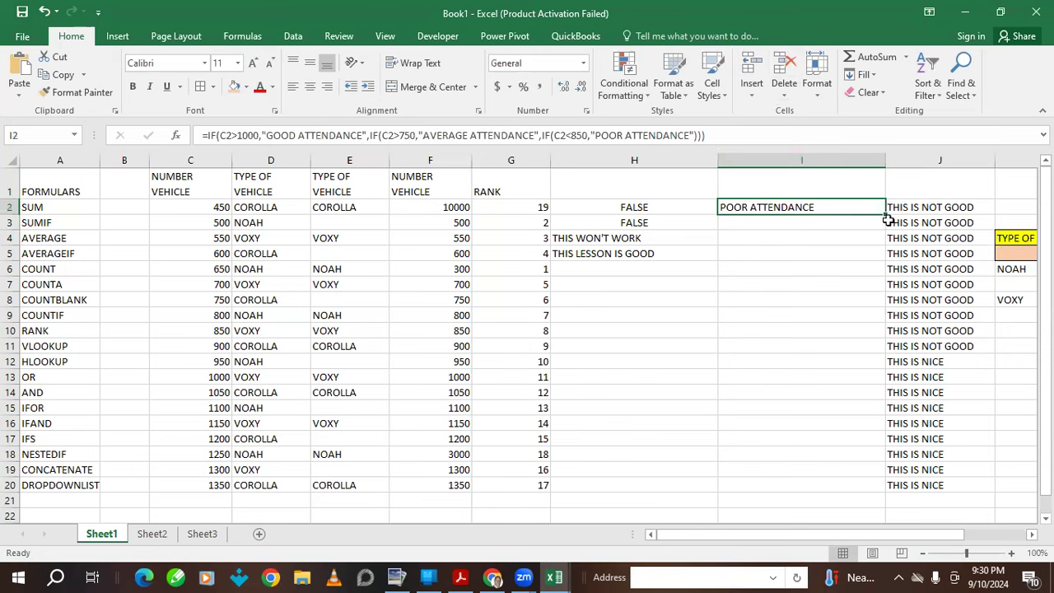
pyautogui.moveTo(885, 217); pyautogui.dragTo(864, 493)
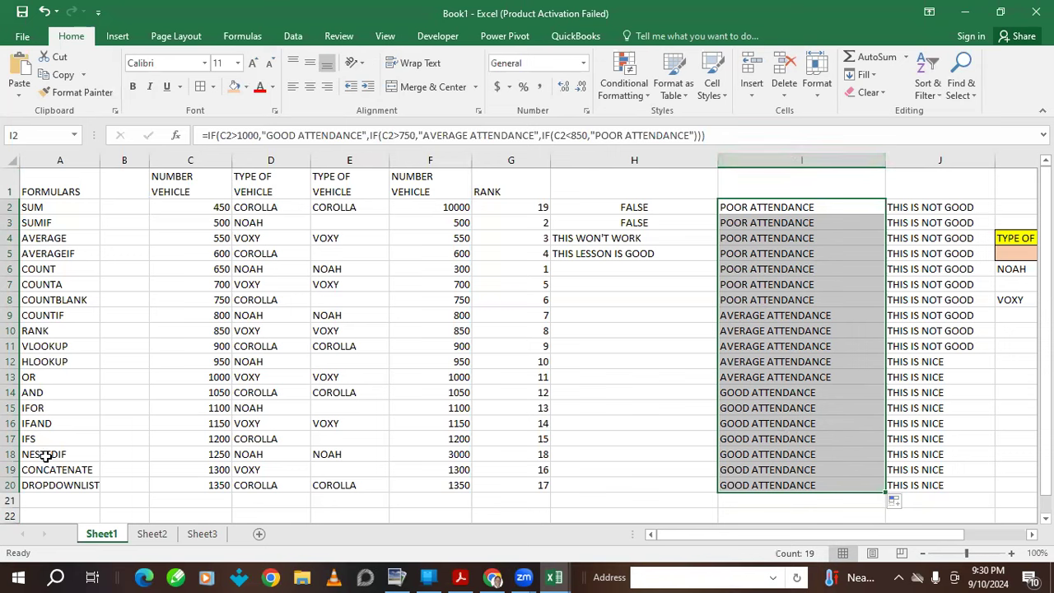
pyautogui.click(781, 209)
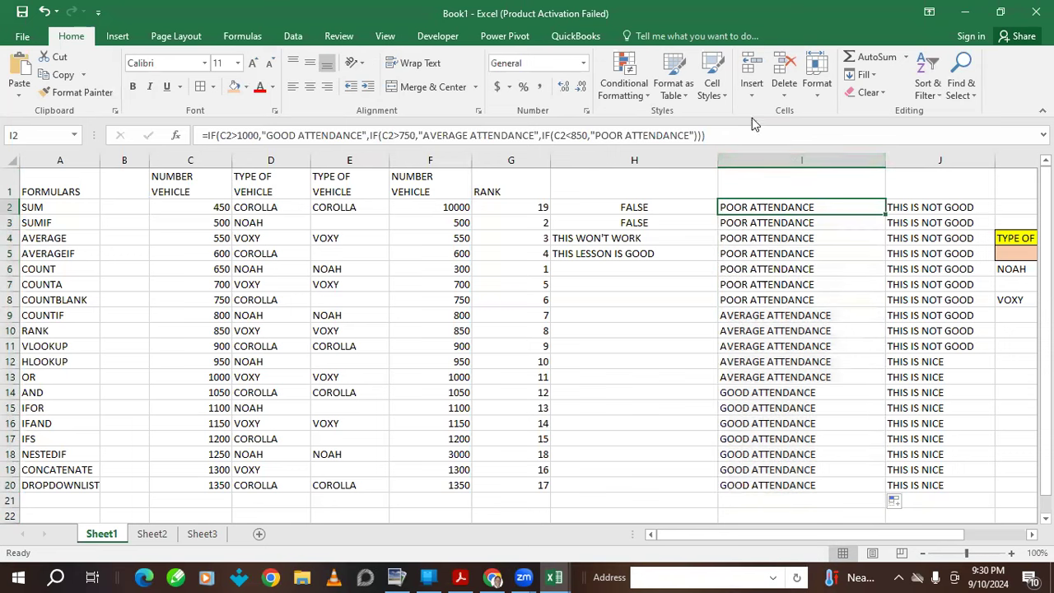
pyautogui.click(718, 135)
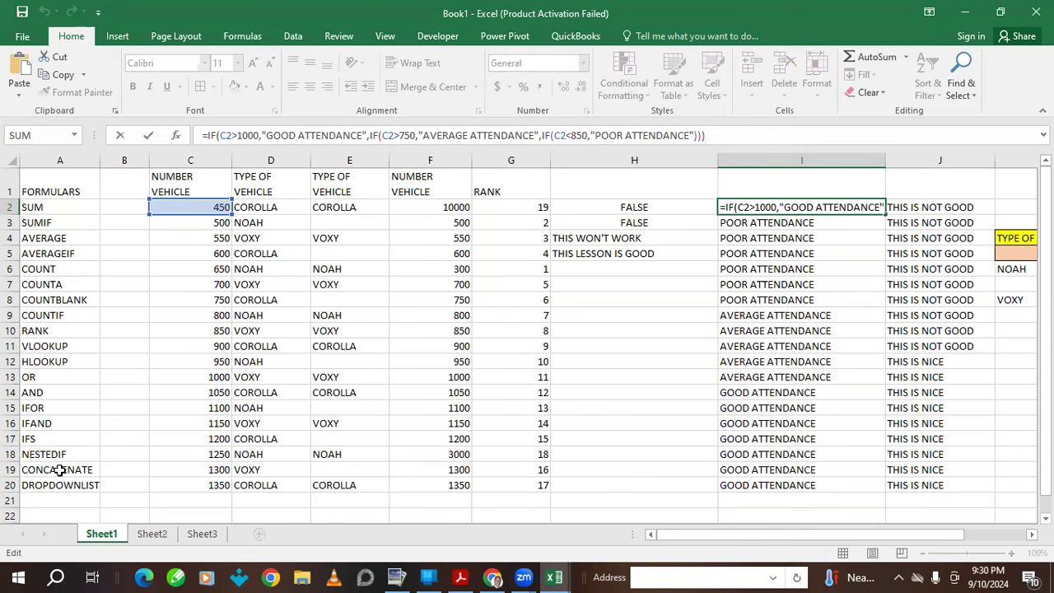
# Copy the TYPE OF VEHICLE column D into columns B and C of a new sheet.
pyautogui.click(264, 160)
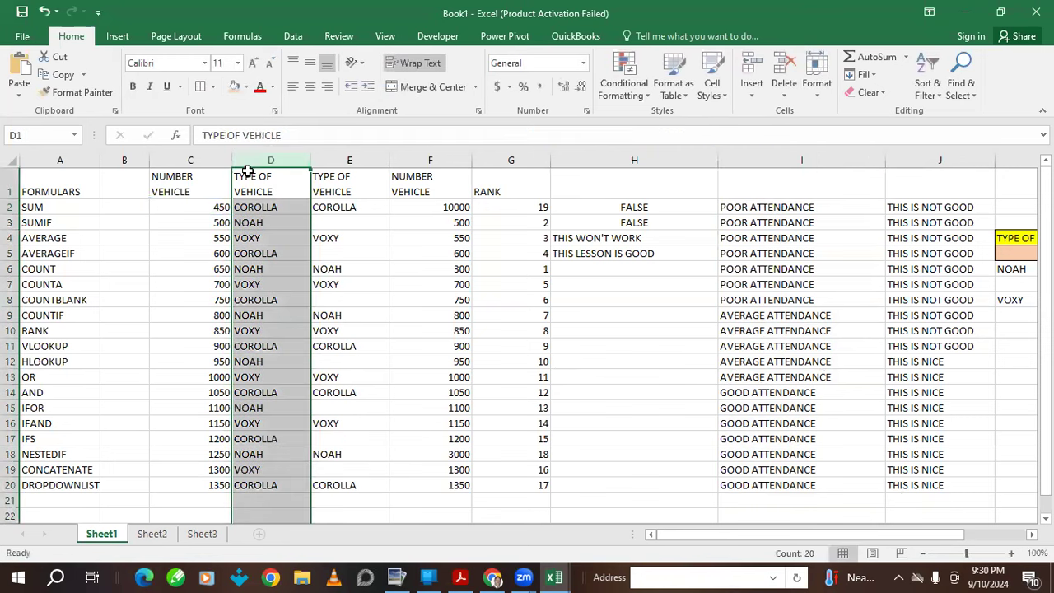
pyautogui.hotkey('ctrl', 'c')
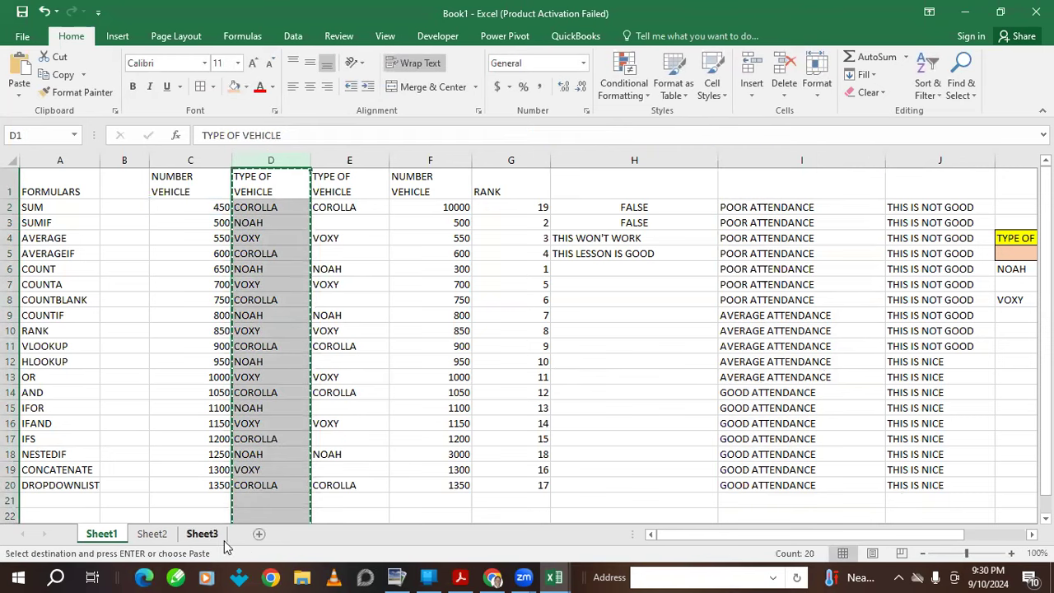
pyautogui.click(258, 534)
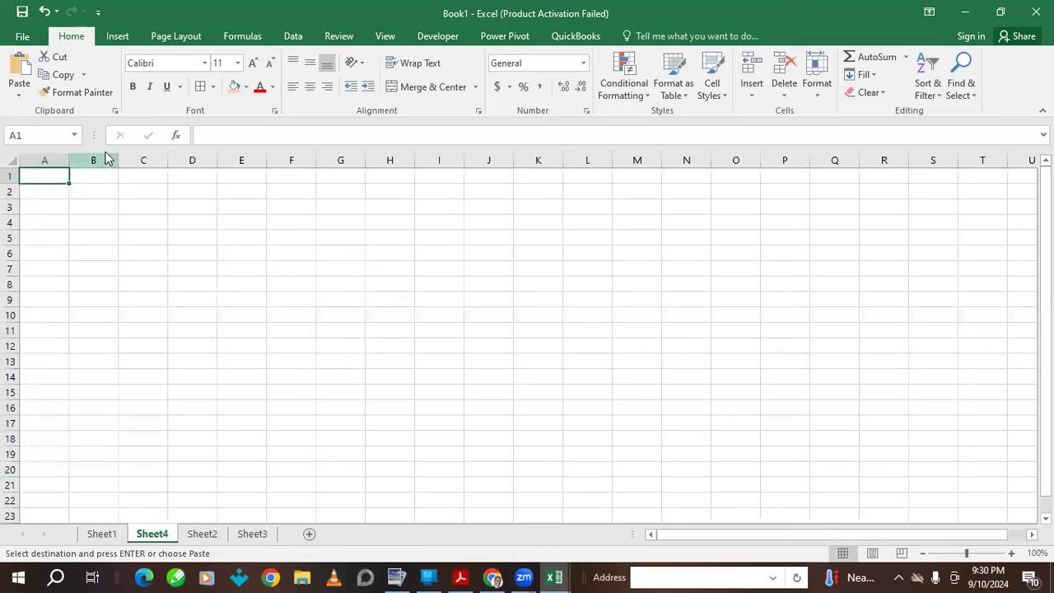
pyautogui.click(99, 159)
pyautogui.hotkey('ctrl', 'v')
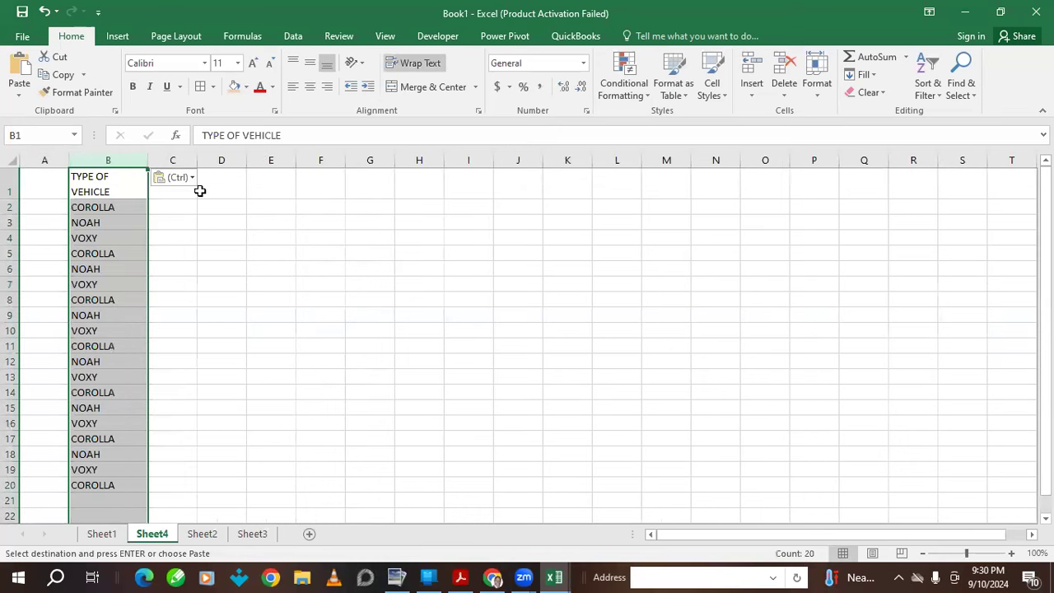
pyautogui.click(175, 161)
pyautogui.hotkey('ctrl', 'v')
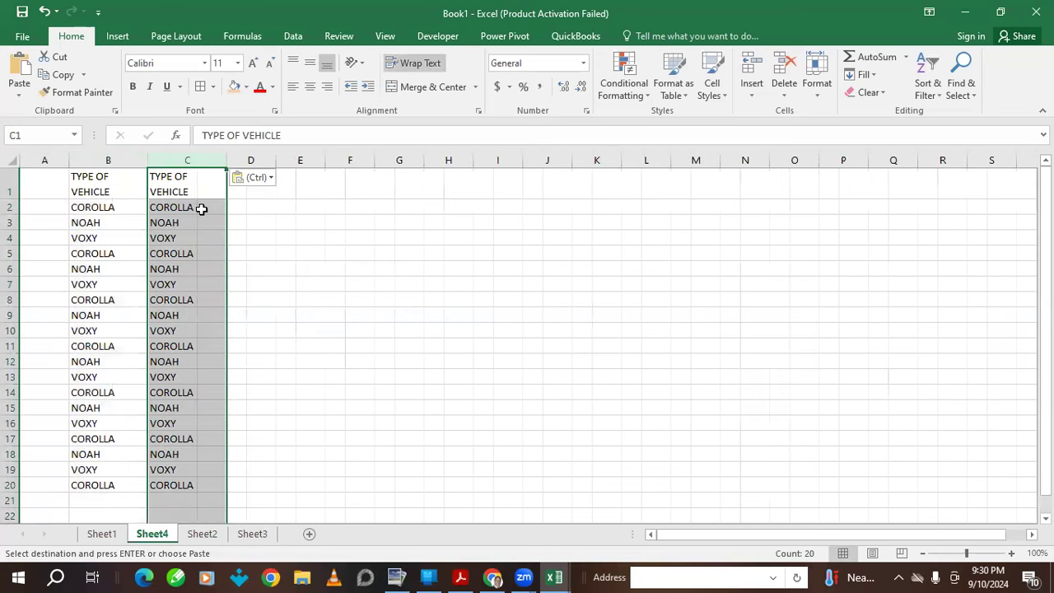
# Apply a filter to the TYPE OF VEHICLE column C on the new sheet.
pyautogui.click(350, 324)
pyautogui.moveTo(179, 207); pyautogui.dragTo(150, 488)
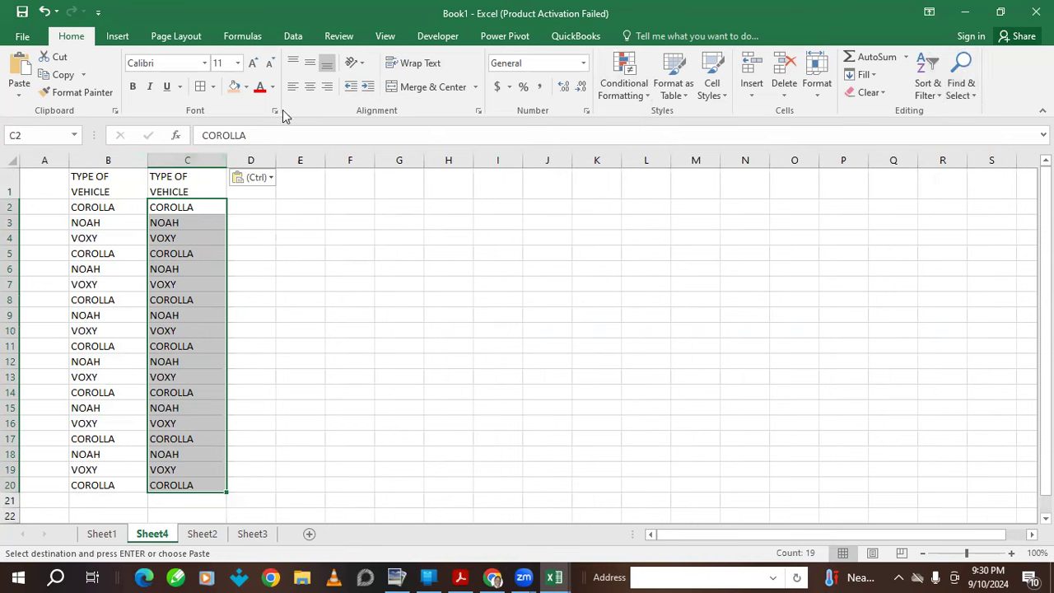
pyautogui.moveTo(193, 164); pyautogui.dragTo(194, 274)
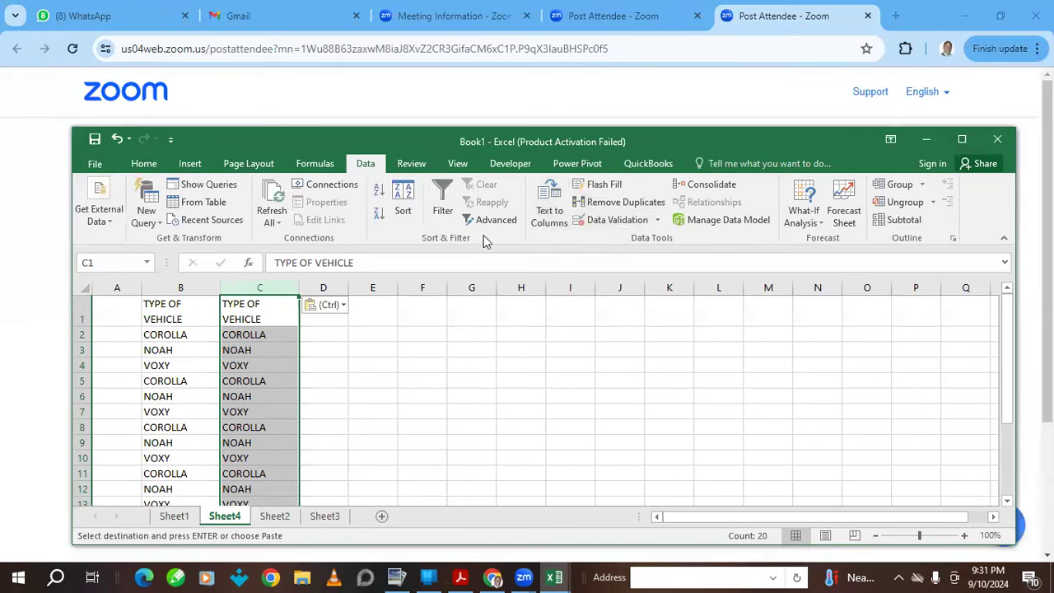
pyautogui.click(442, 208)
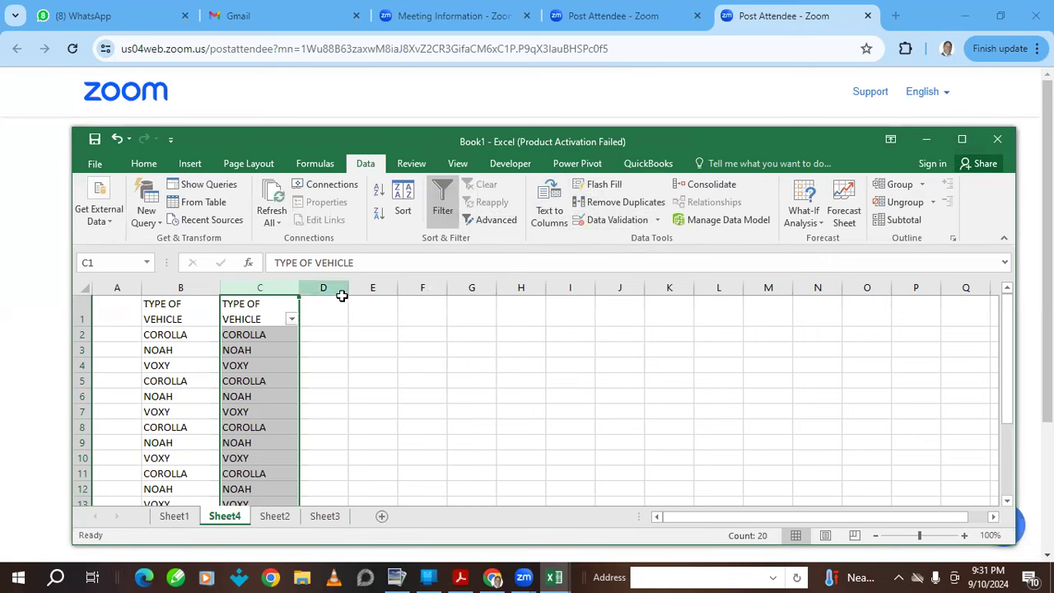
# Sort column C from Z to A, continuing with the current selection only.
pyautogui.click(290, 320)
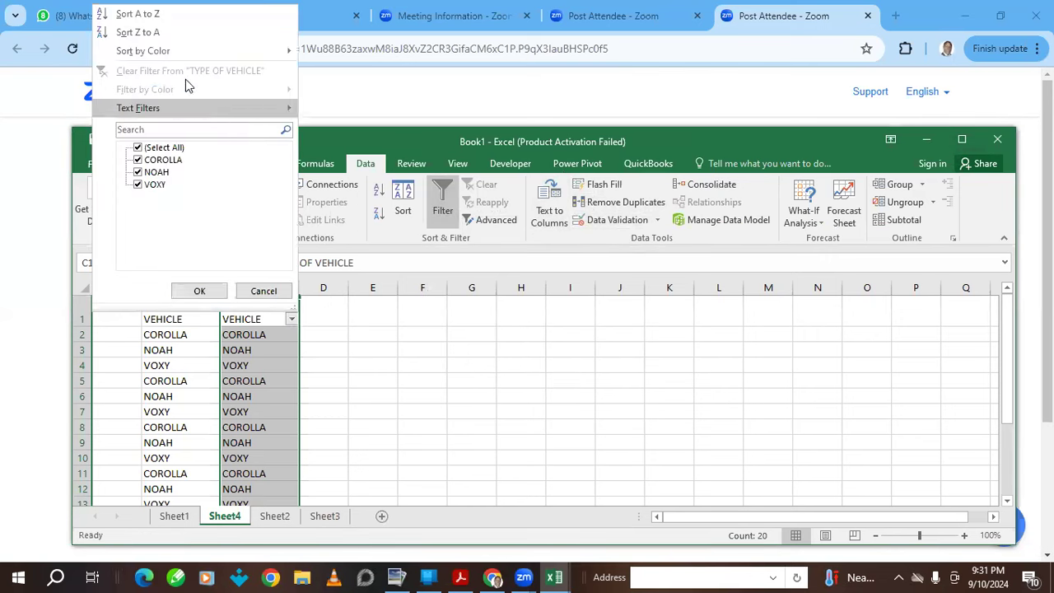
pyautogui.click(131, 32)
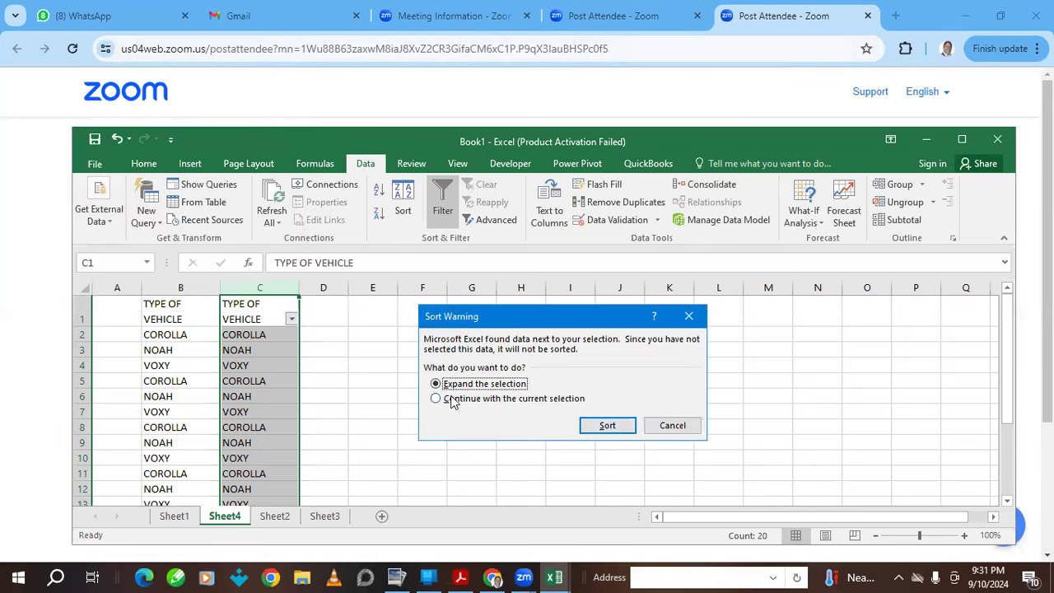
pyautogui.click(436, 399)
pyautogui.click(616, 430)
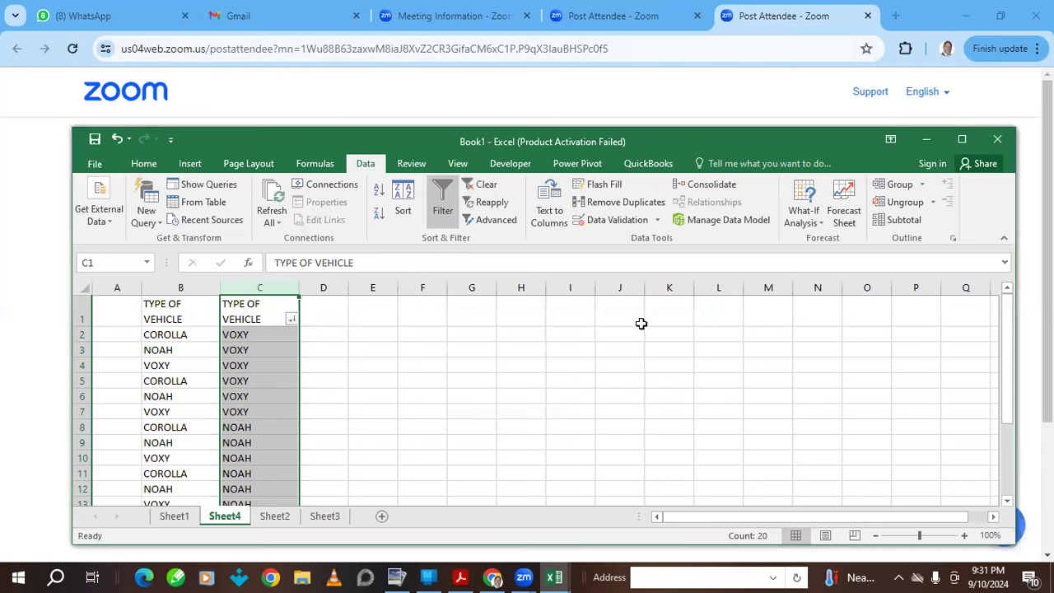
# Maximize the workbook window and remove the filter from column C.
pyautogui.click(960, 139)
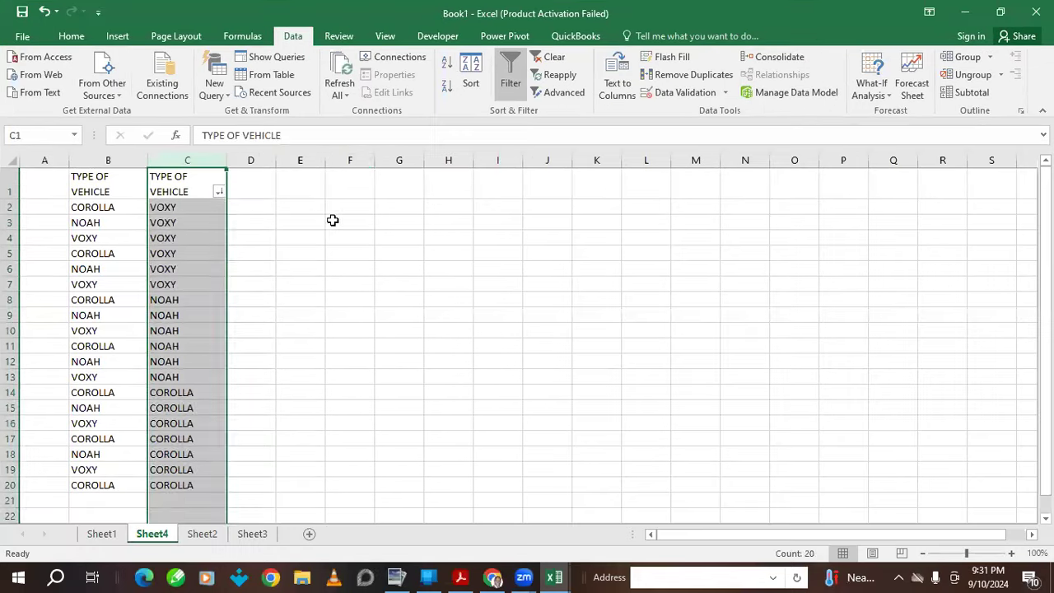
pyautogui.click(332, 220)
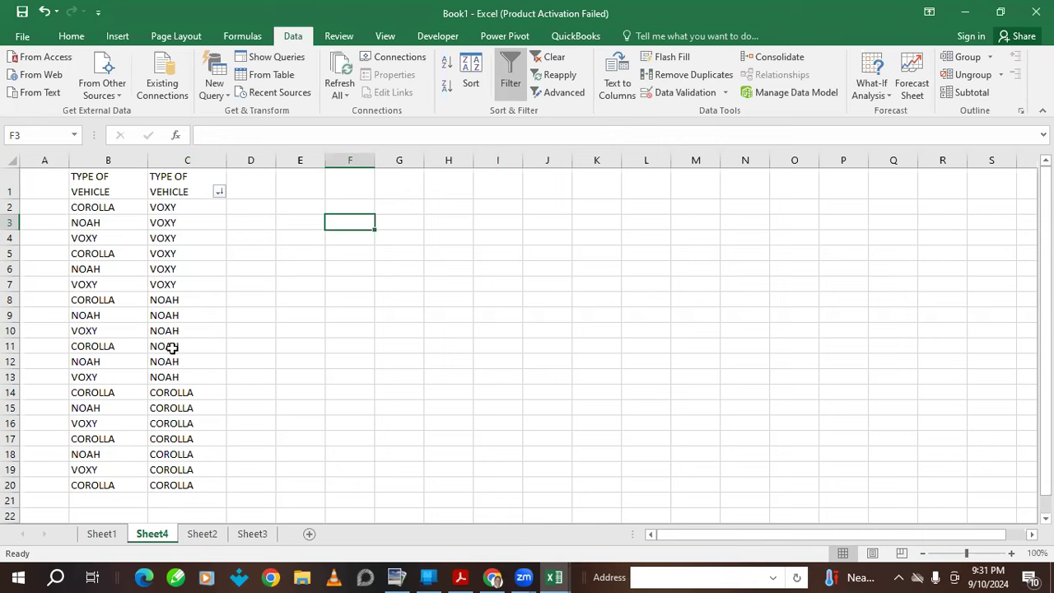
pyautogui.click(511, 83)
# Enter the heading CONCANTENATE in cell D1.
pyautogui.click(242, 178)
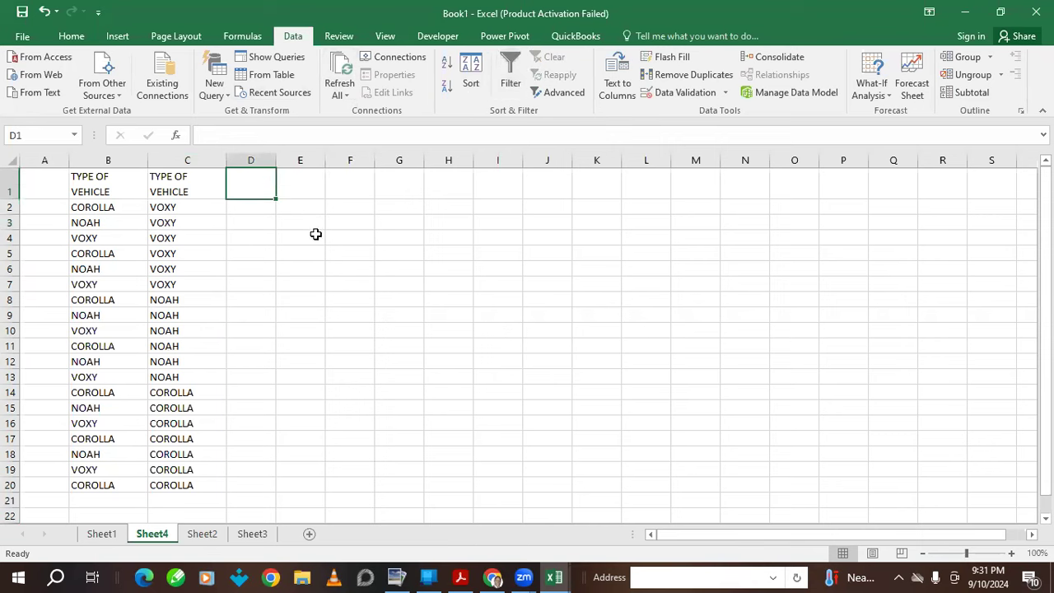
pyautogui.write('CONCAN')
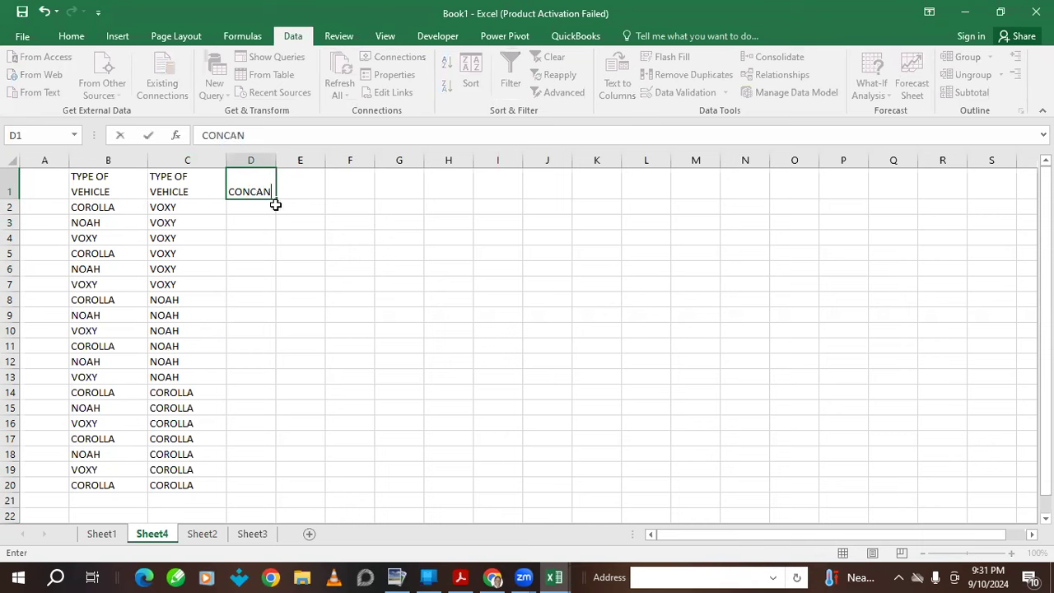
pyautogui.write('C')
pyautogui.press('BackSpace')
pyautogui.write('TENATE')
pyautogui.press('Return')
# Enter =CONCATENATE(B2,C2) in cell D2 and widen column D to fit the joined text.
pyautogui.write('=')
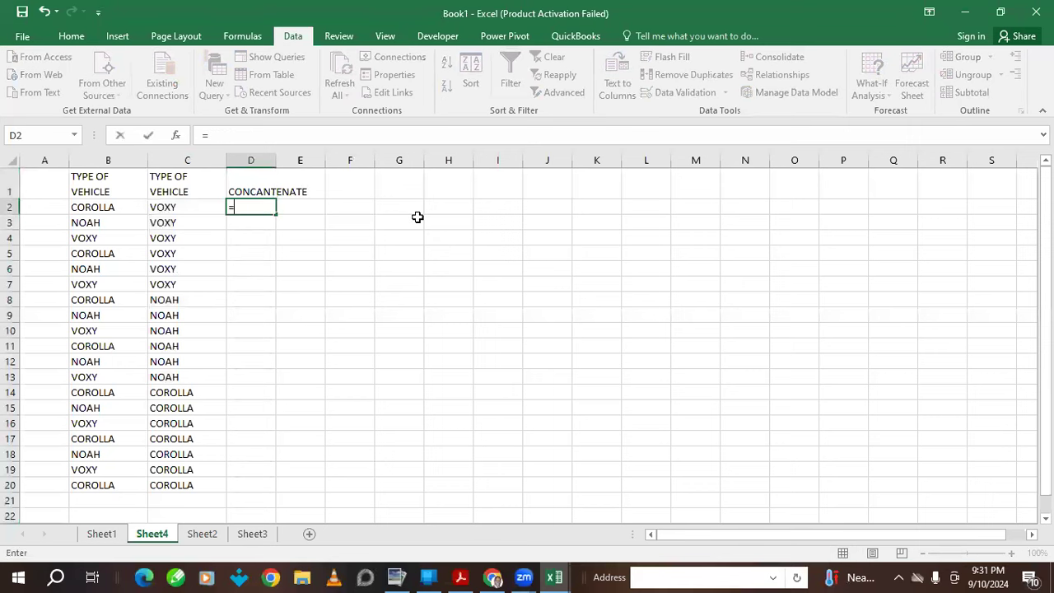
pyautogui.write('CONCA')
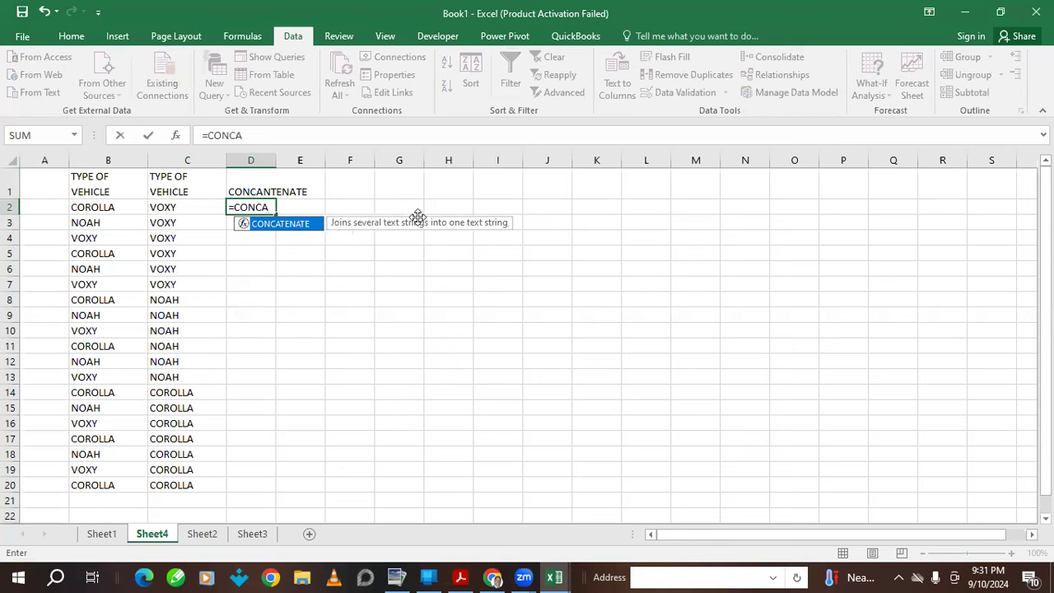
pyautogui.write('TENATE')
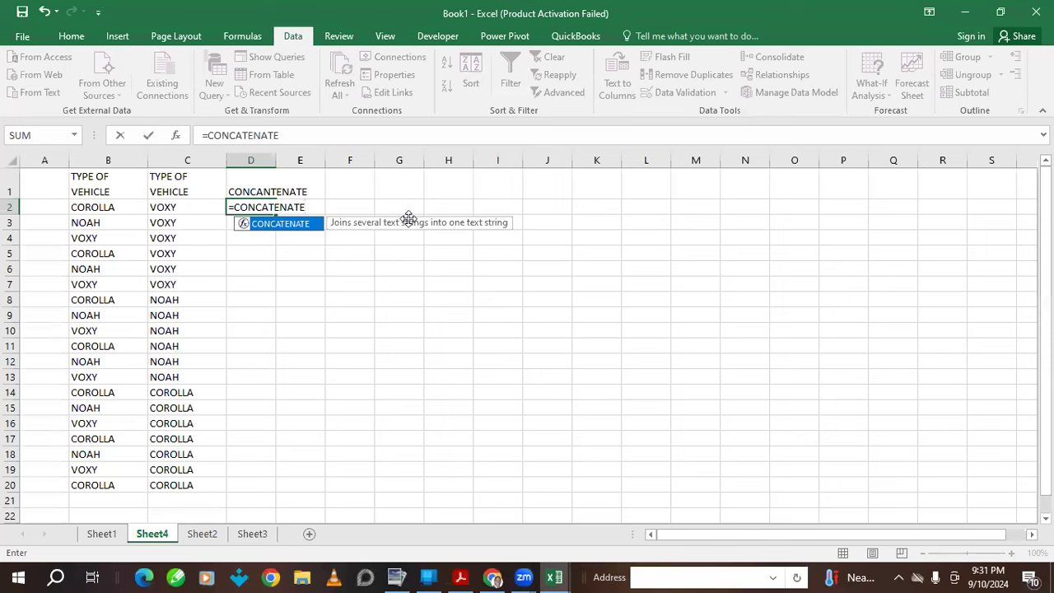
pyautogui.write('(')
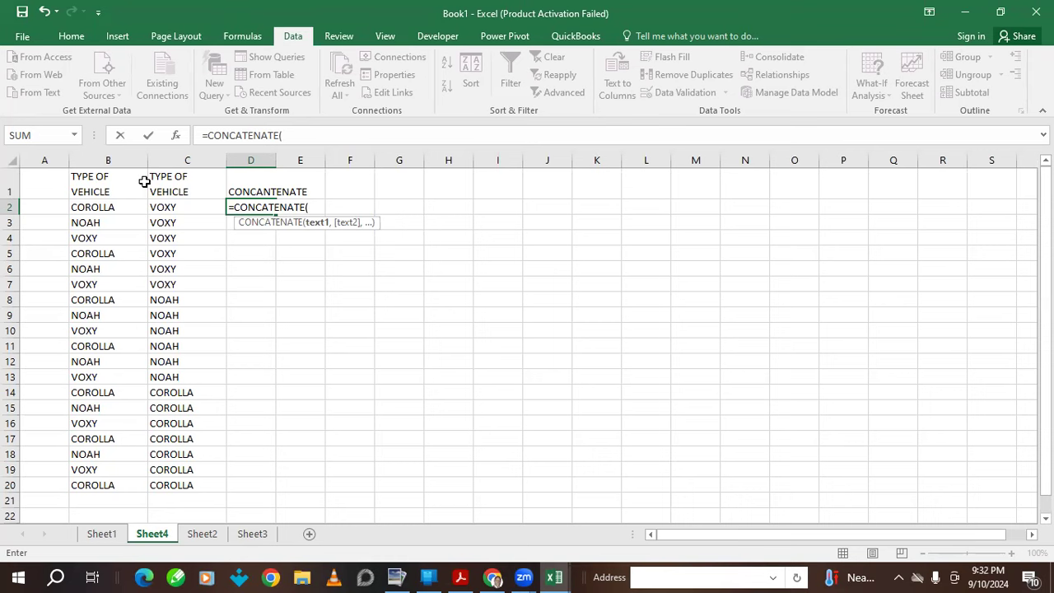
pyautogui.click(101, 206)
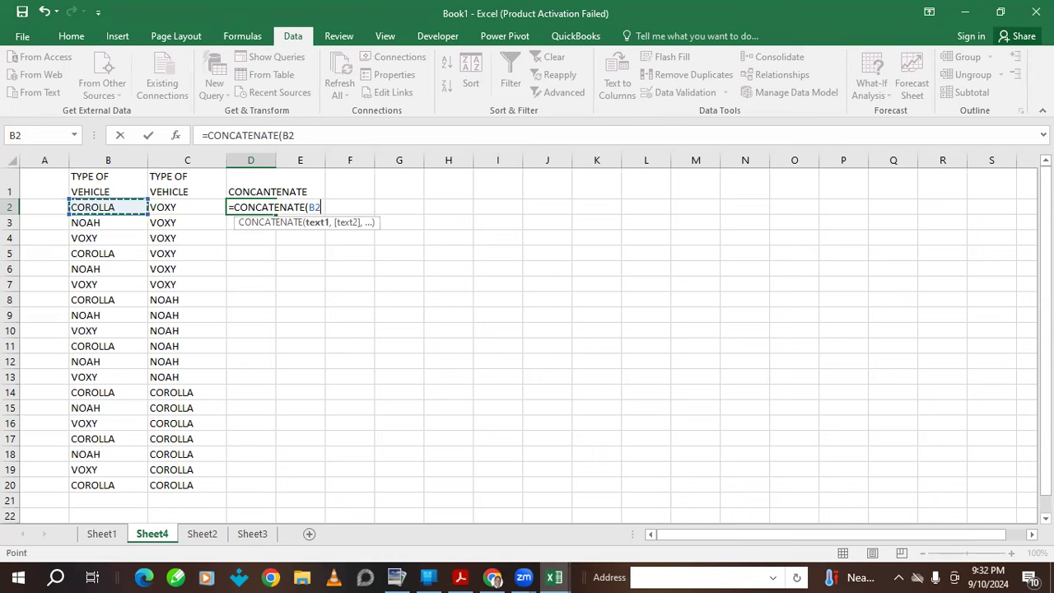
pyautogui.write(',')
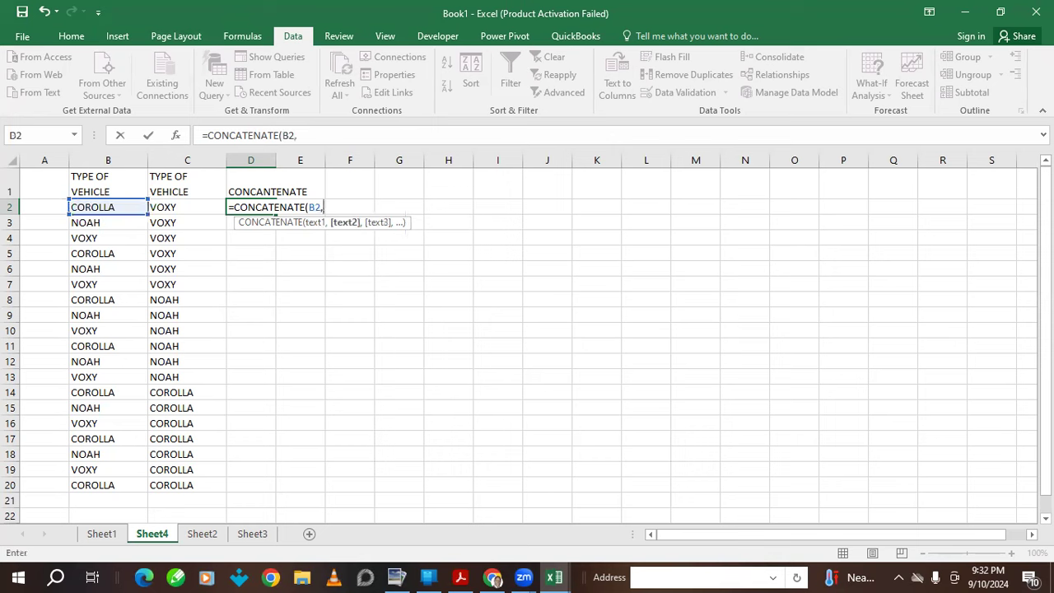
pyautogui.click(202, 207)
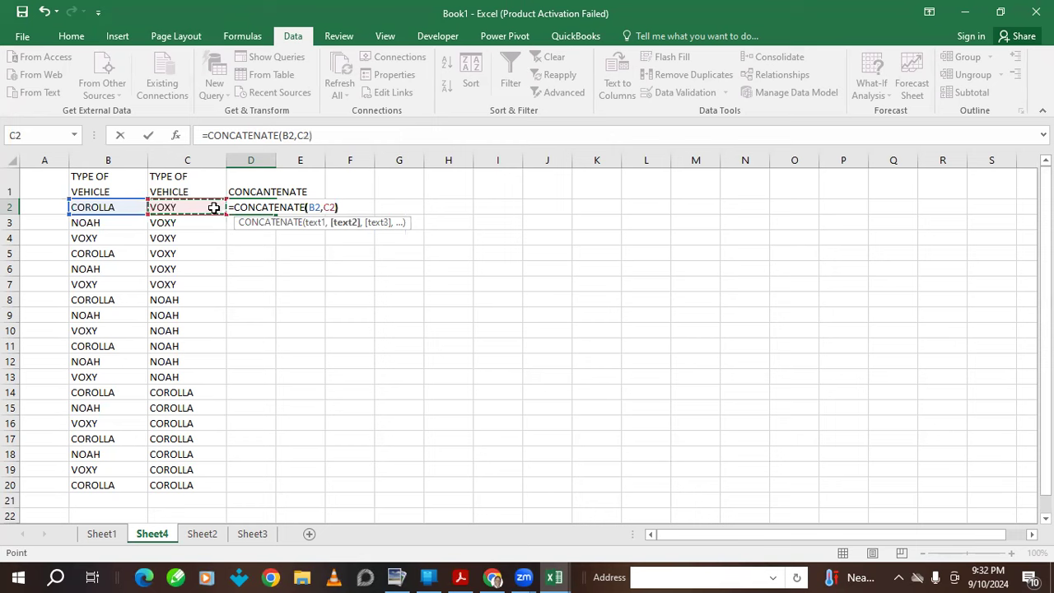
pyautogui.write(')')
pyautogui.press('Return')
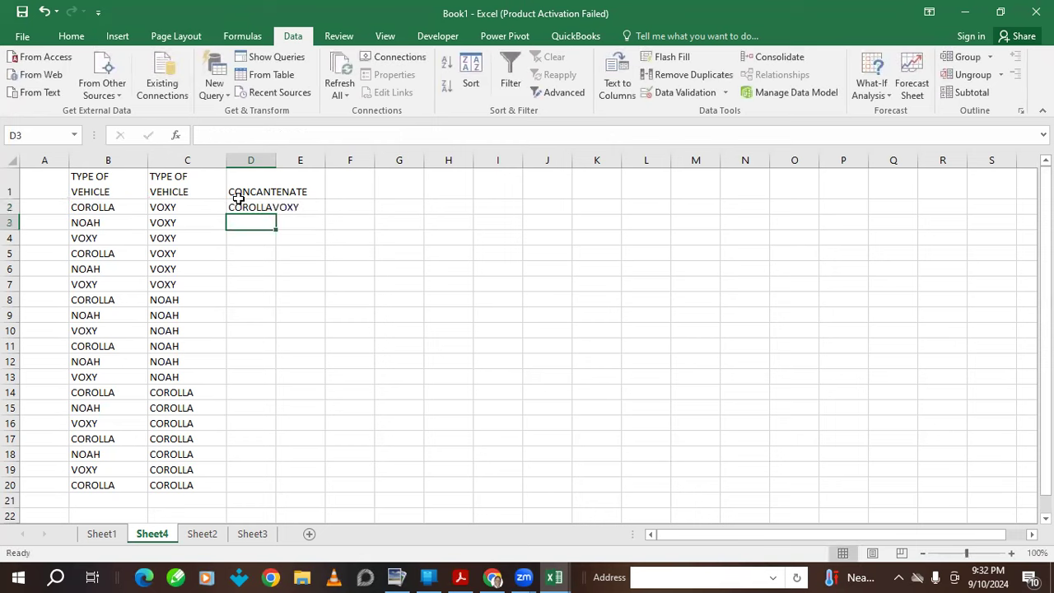
pyautogui.click(265, 205)
pyautogui.moveTo(276, 161); pyautogui.dragTo(358, 161)
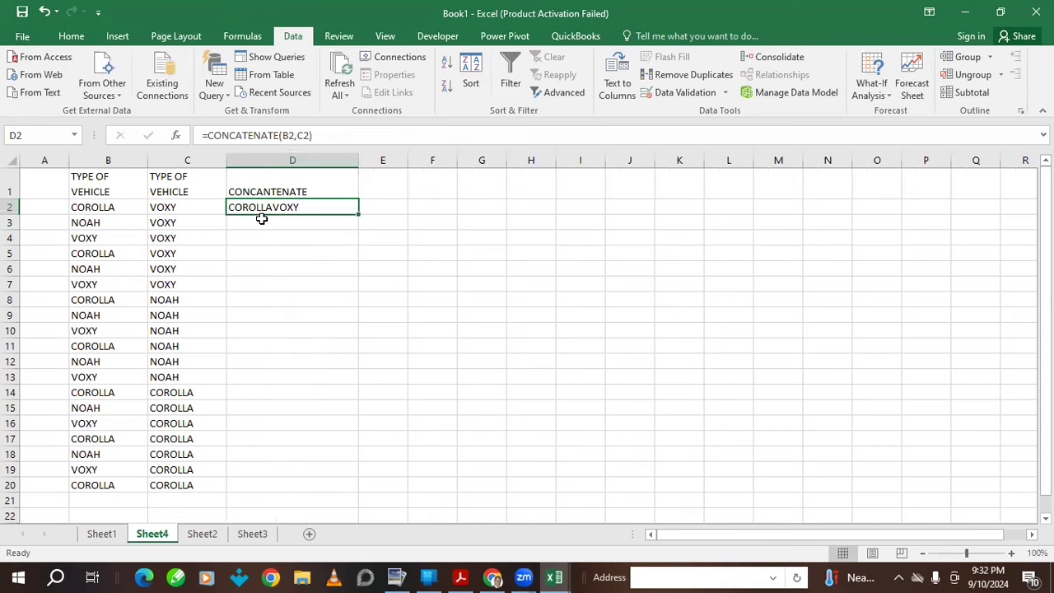
# Insert three quoted spaces as a separator between B2 and C2 in D2's formula, and fill it down to D20.
pyautogui.click(305, 135)
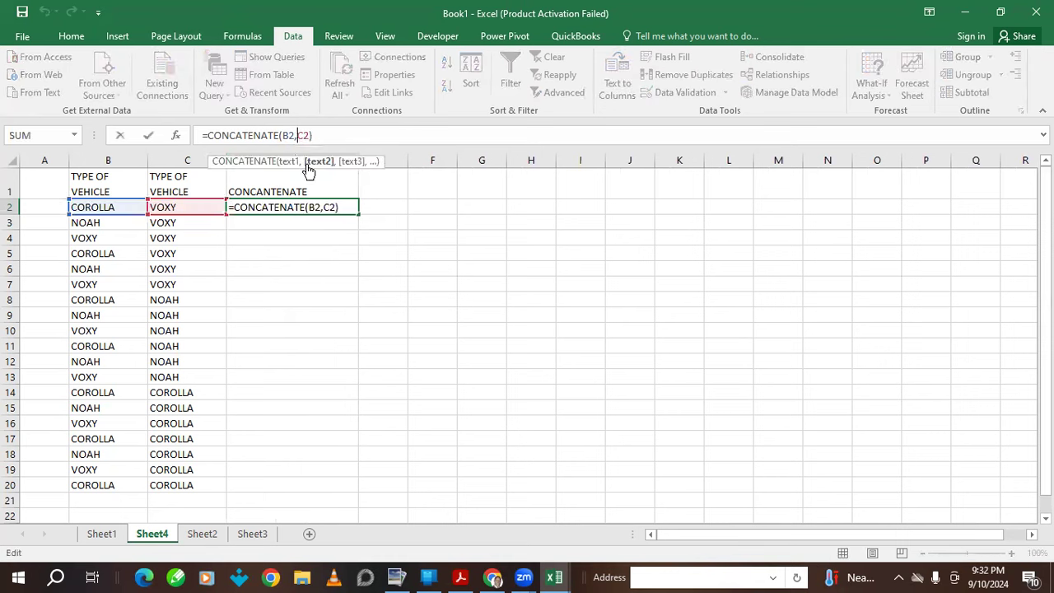
pyautogui.write('"')
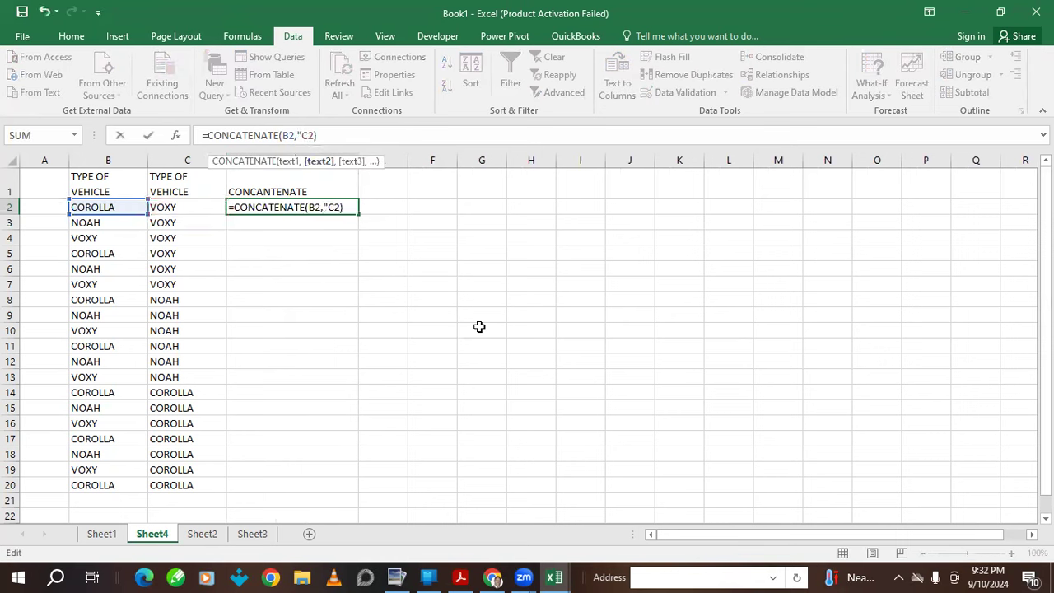
pyautogui.write('   ",')
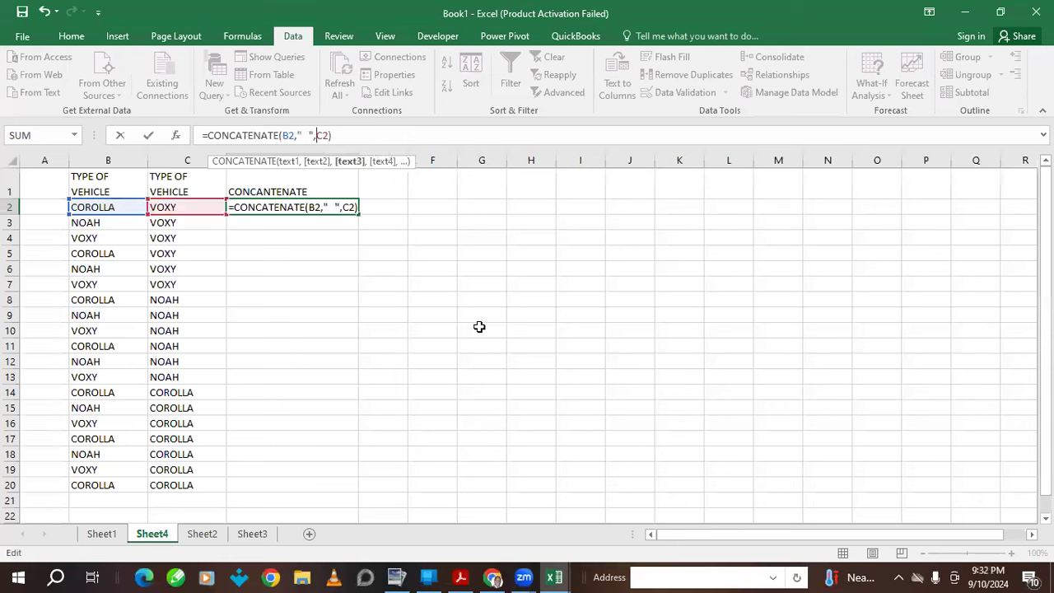
pyautogui.press('Return')
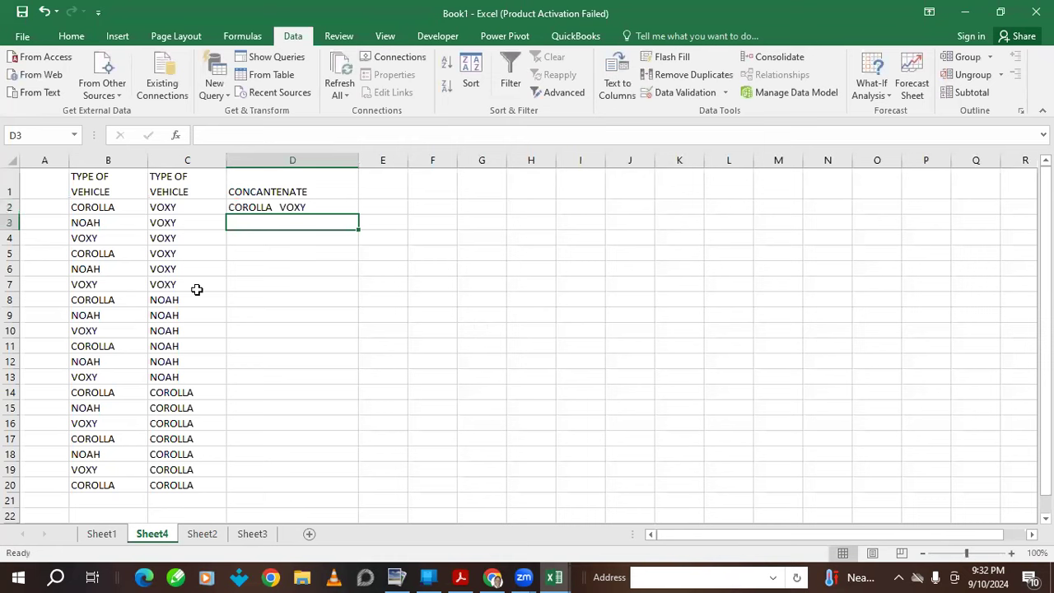
pyautogui.click(278, 207)
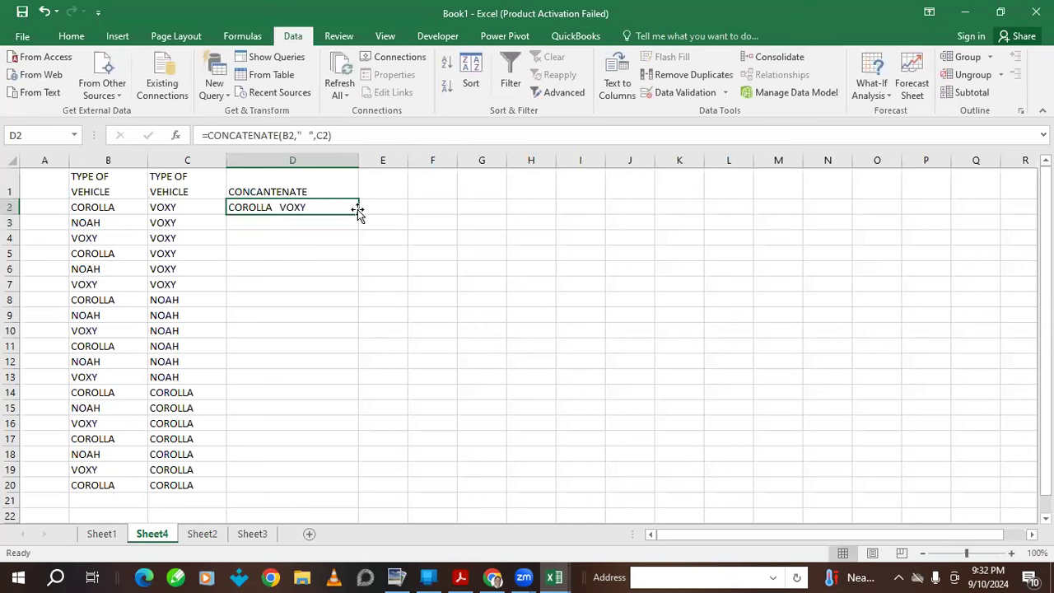
pyautogui.moveTo(358, 214); pyautogui.dragTo(334, 489)
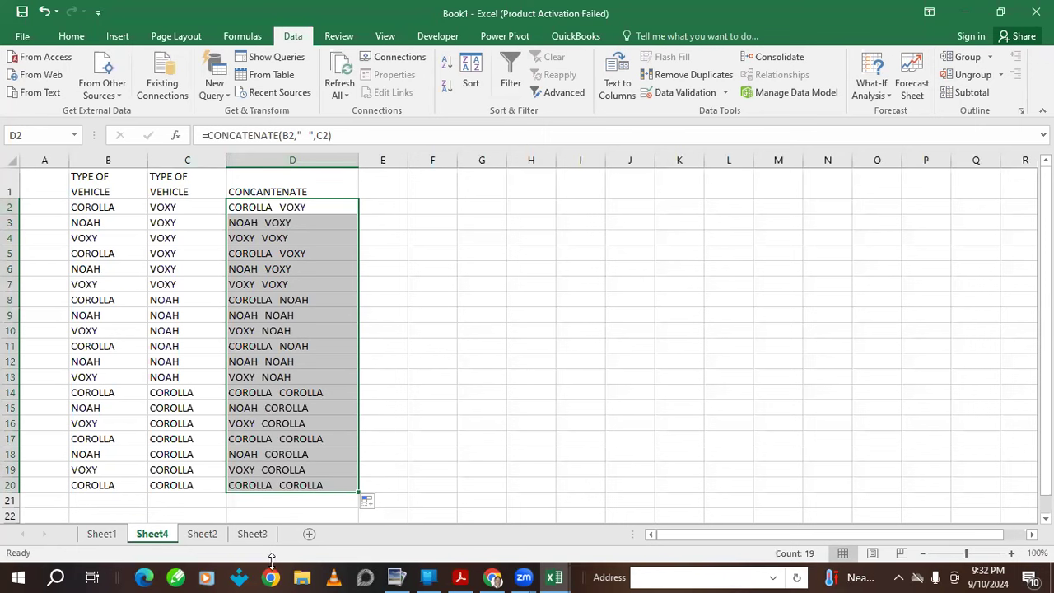
# Select D1:D20 on Sheet4 and set its data validation to allow a List.
pyautogui.click(101, 533)
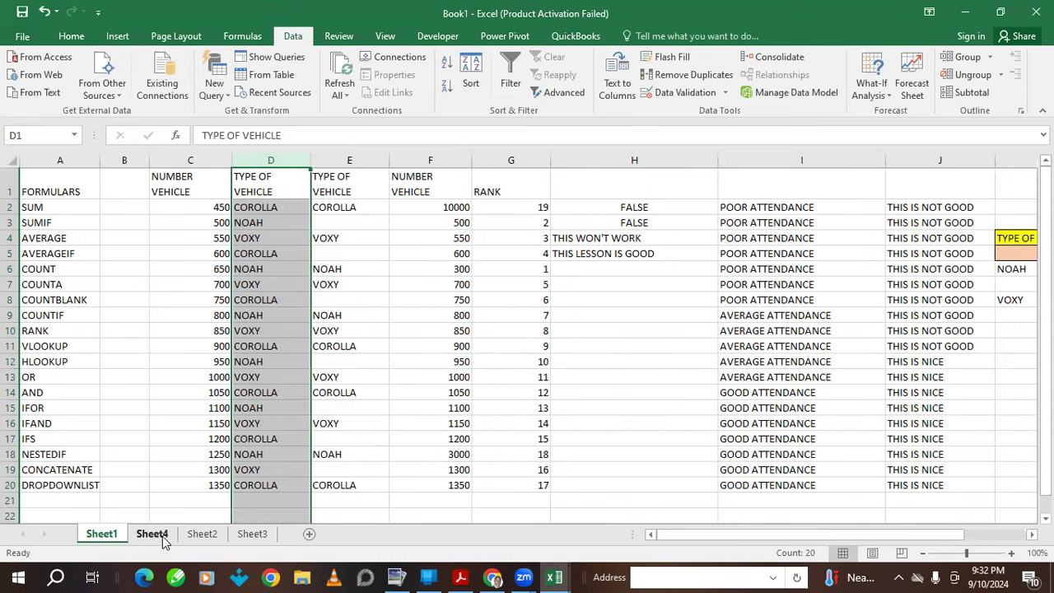
pyautogui.click(247, 535)
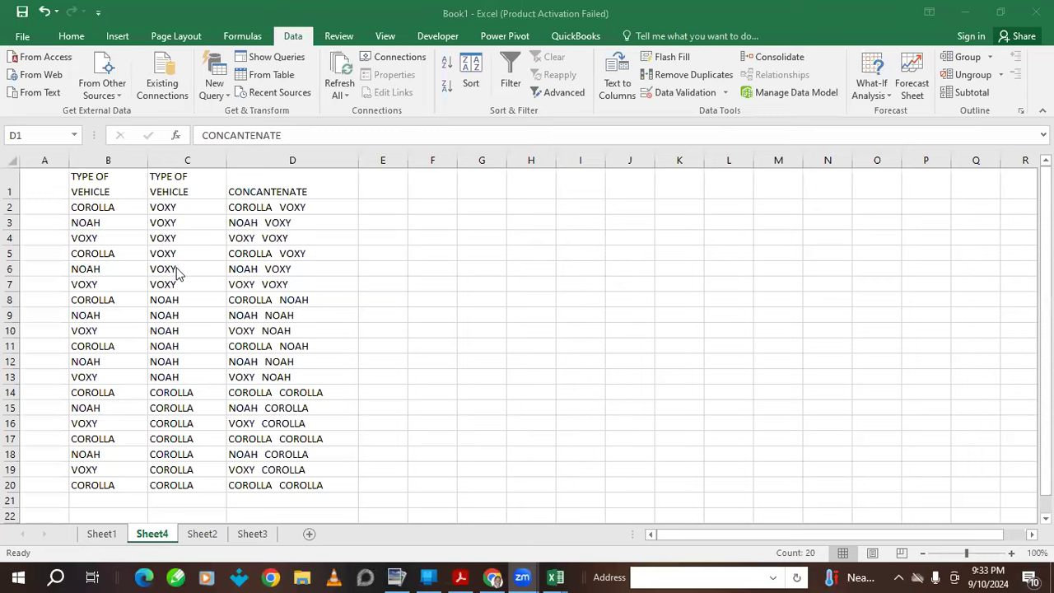
pyautogui.click(274, 198)
pyautogui.hotkey('ctrl', 'shift', 'Down')
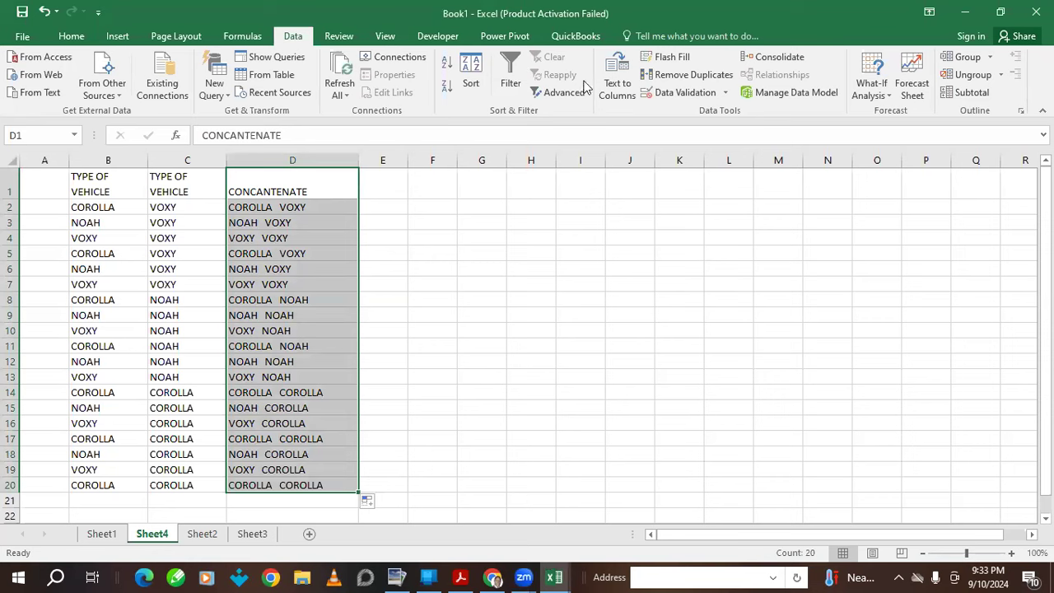
pyautogui.click(999, 12)
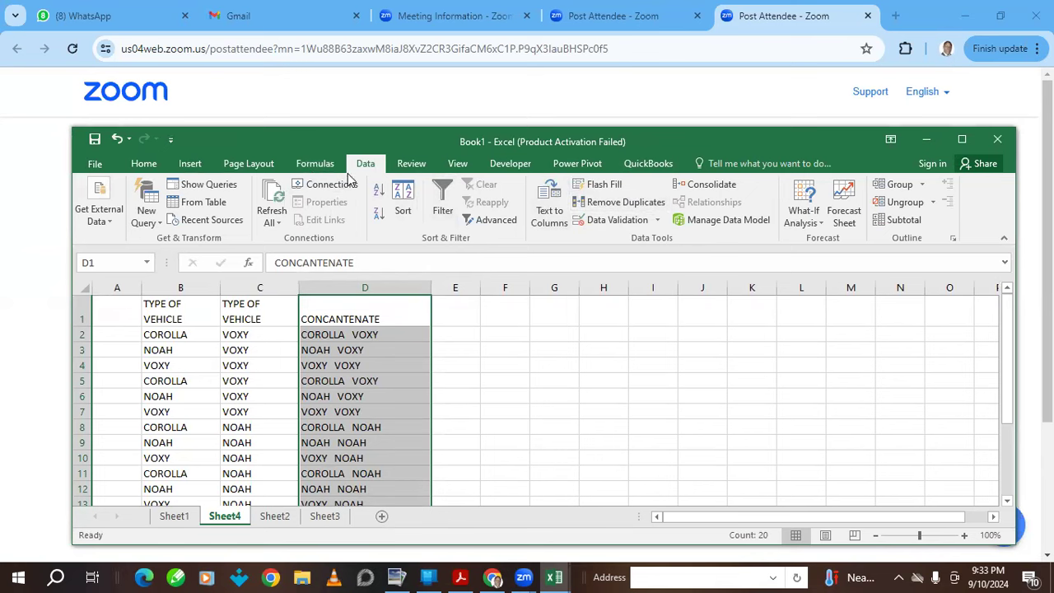
pyautogui.click(656, 223)
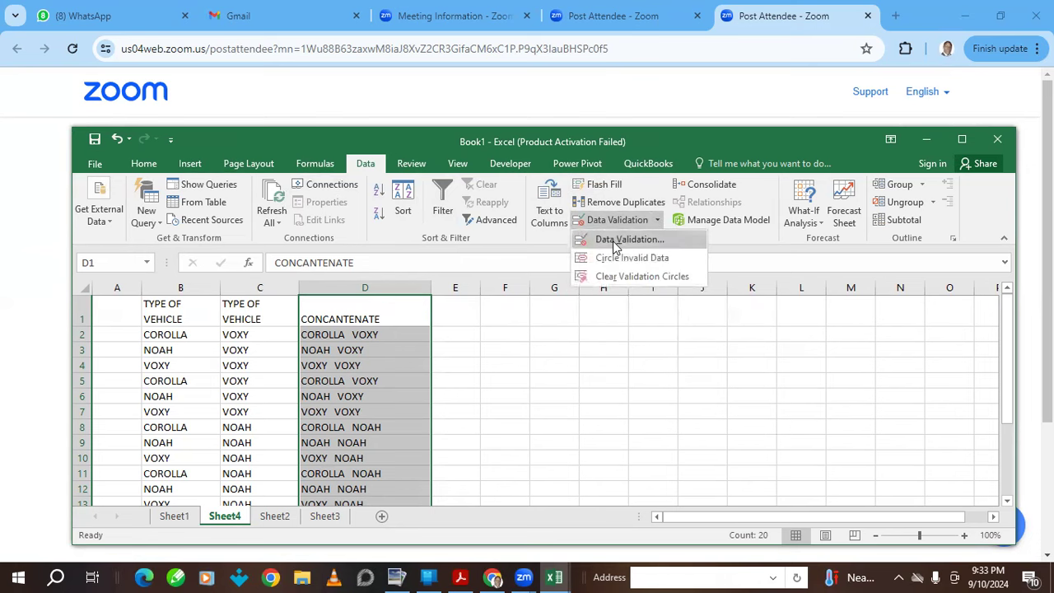
pyautogui.click(629, 240)
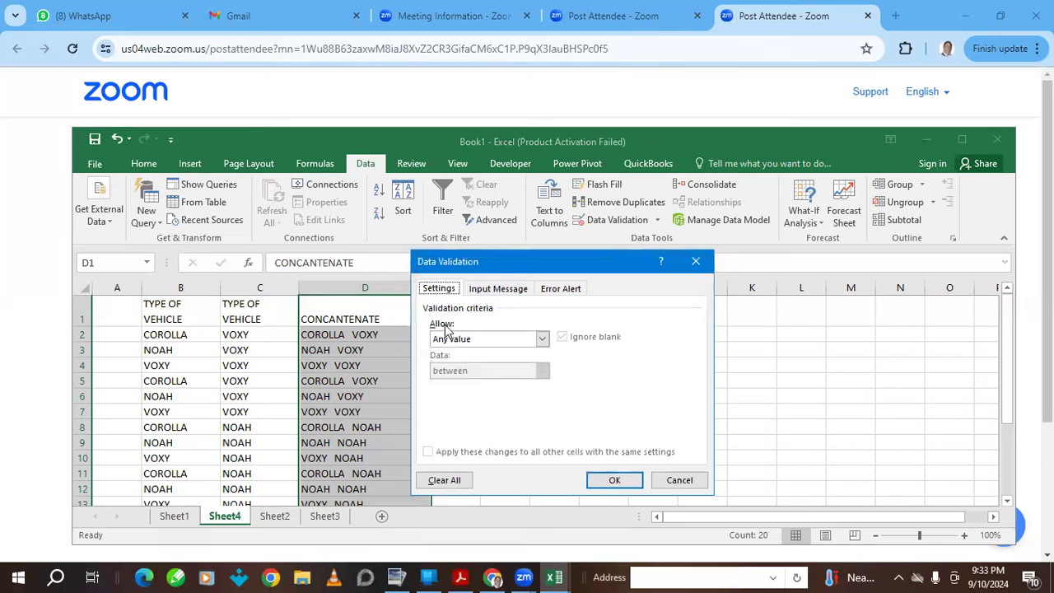
pyautogui.click(539, 338)
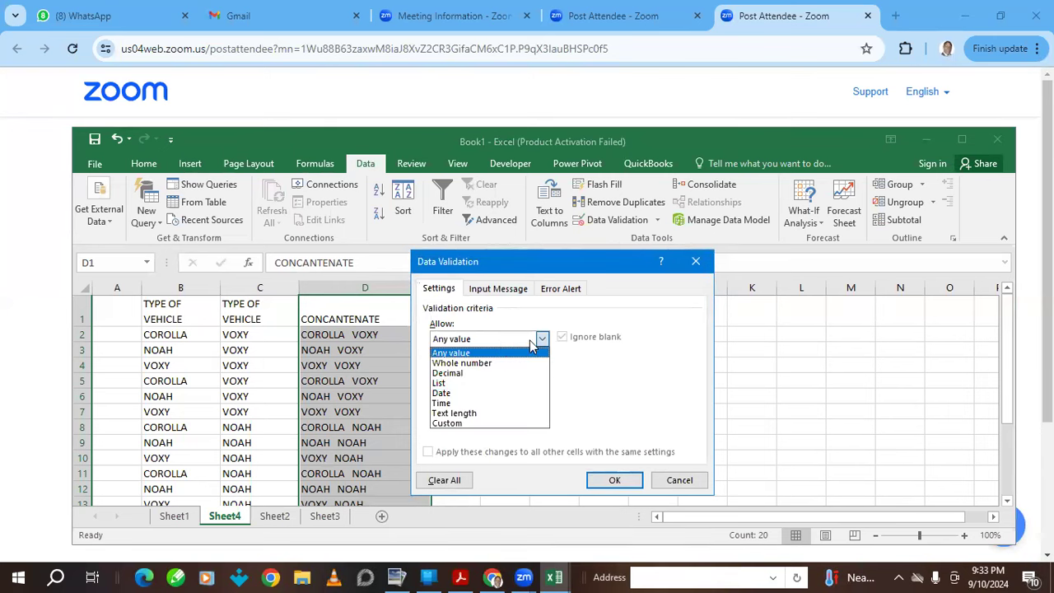
pyautogui.click(451, 384)
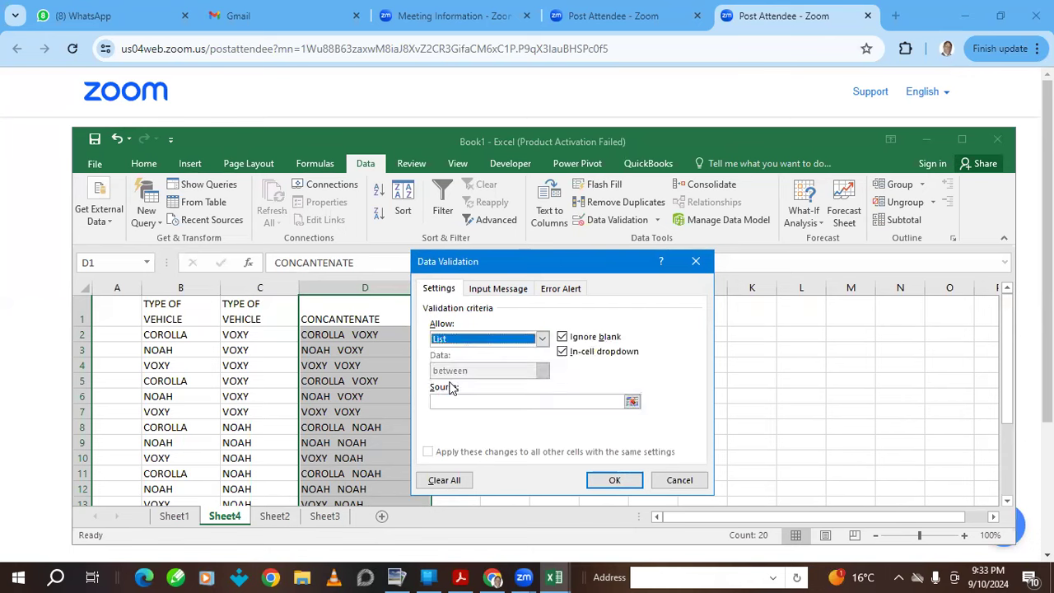
# Set the validation list's source to =$D$1:$D$20, apply the rule and maximize the workbook window.
pyautogui.click(631, 402)
pyautogui.moveTo(341, 315); pyautogui.dragTo(354, 478)
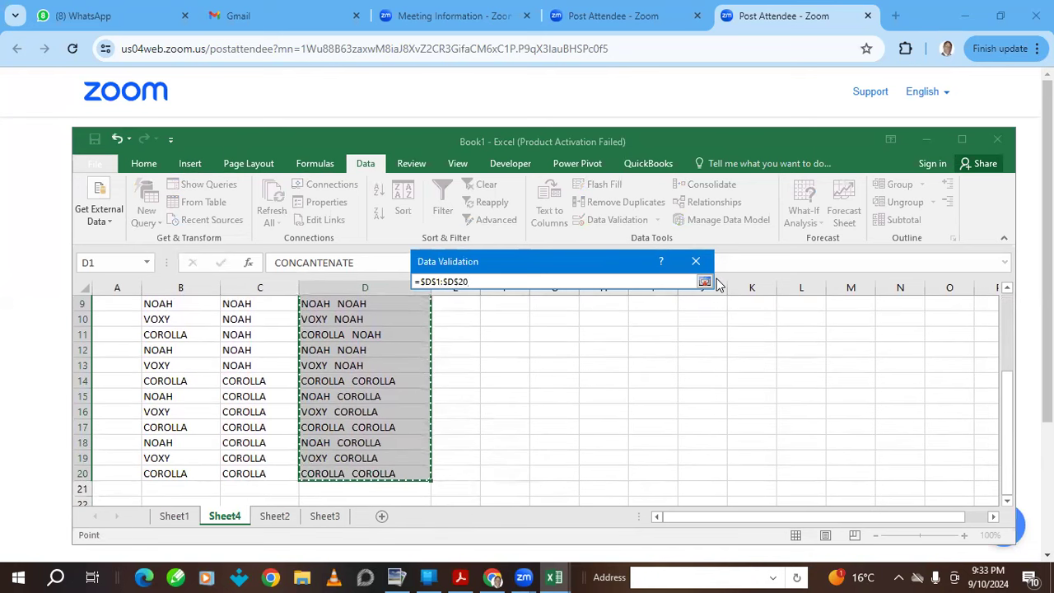
pyautogui.click(706, 282)
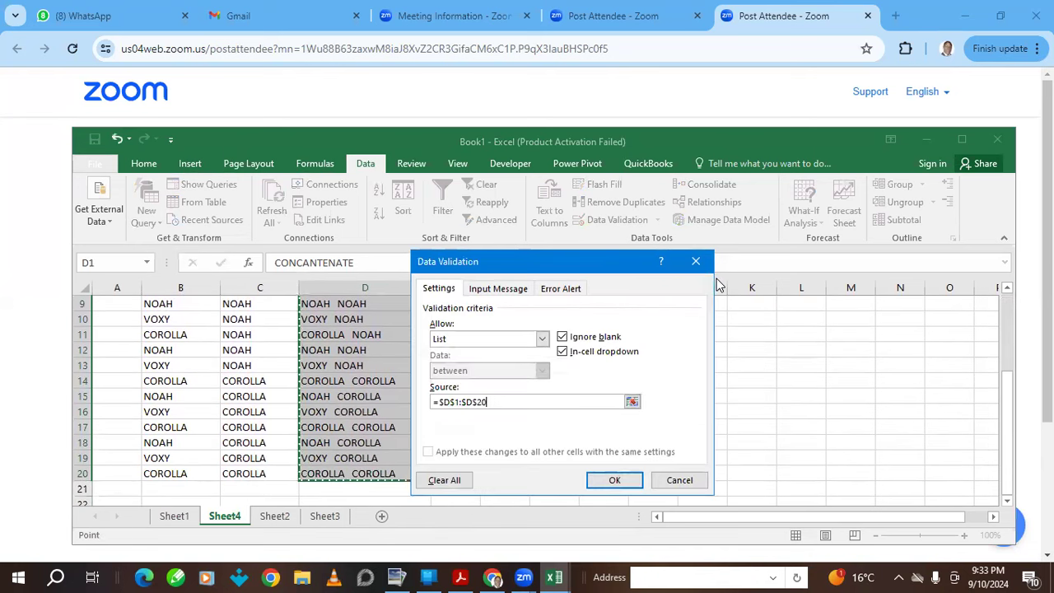
pyautogui.click(615, 480)
pyautogui.click(962, 138)
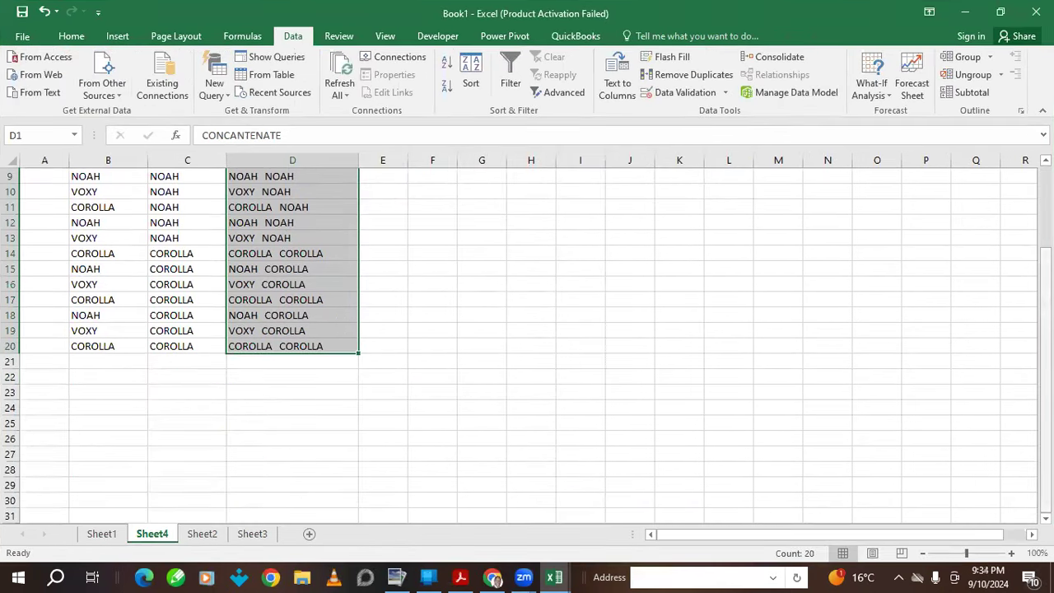
# Open the drop-down list in cell D1 and look through its entries without choosing one.
pyautogui.scroll(3, 447, 256)
pyautogui.click(379, 207)
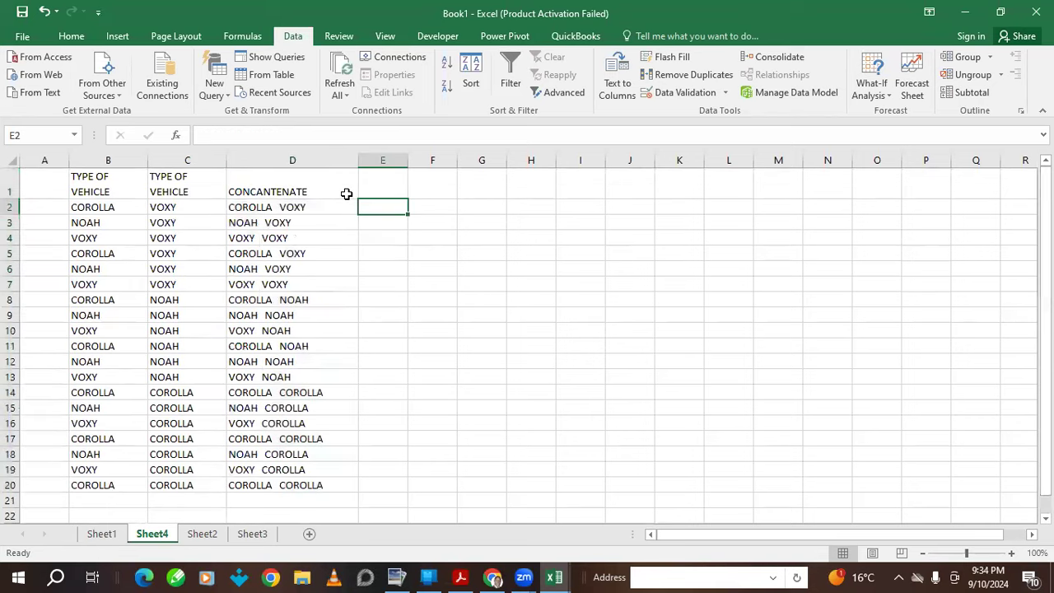
pyautogui.click(346, 194)
pyautogui.click(366, 193)
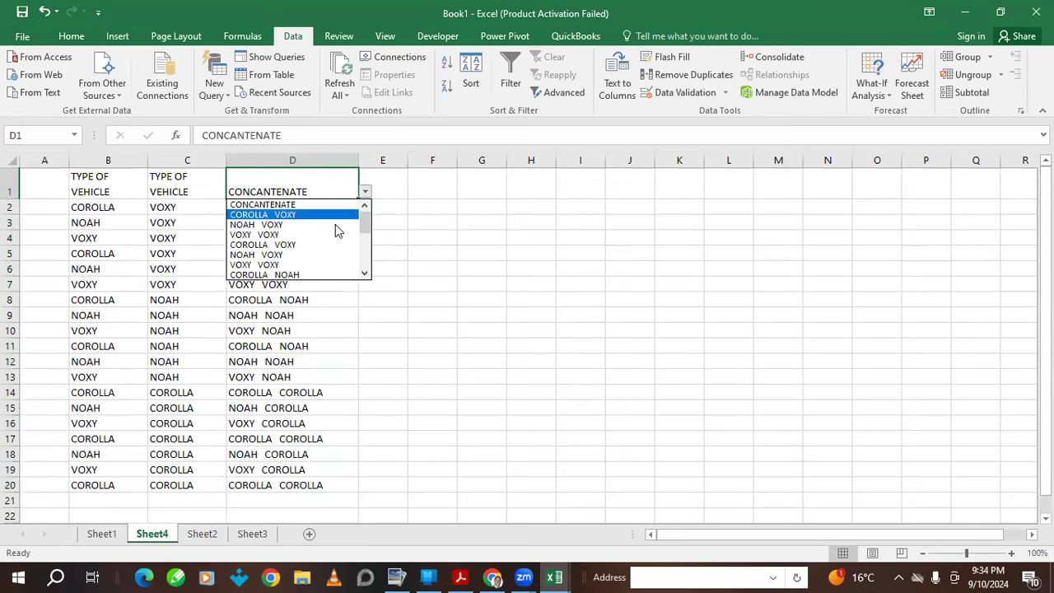
pyautogui.moveTo(365, 217)
pyautogui.mouseDown()
pyautogui.moveTo(365, 233)
pyautogui.moveTo(367, 213)
pyautogui.mouseUp()
pyautogui.moveTo(372, 259); pyautogui.dragTo(364, 214)
pyautogui.click(426, 215)
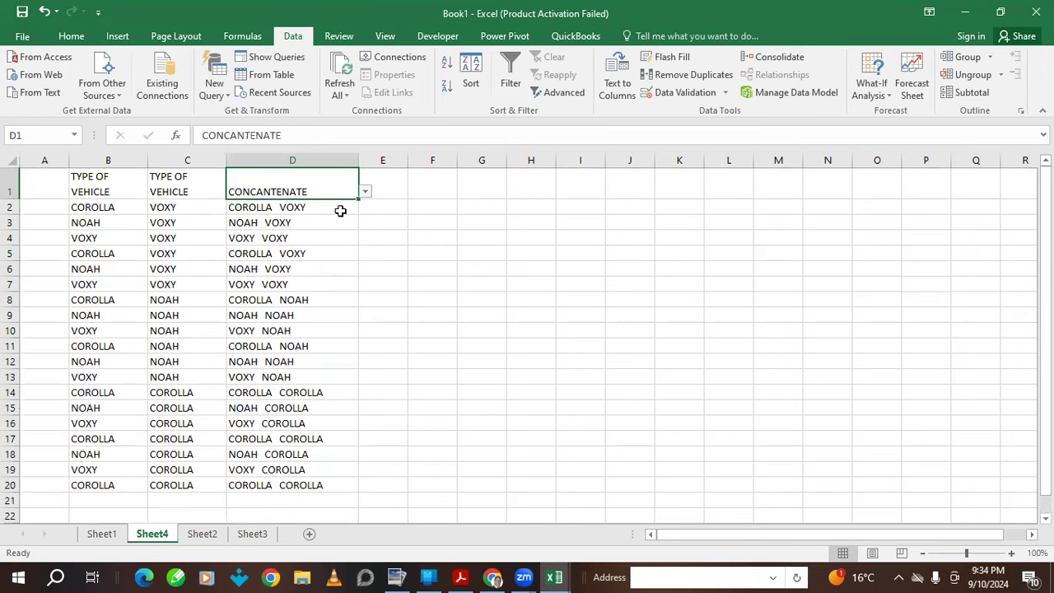
# Apply List data validation to C1:C20 with =$C$1:$C$20 as the source.
pyautogui.moveTo(171, 177); pyautogui.dragTo(165, 476)
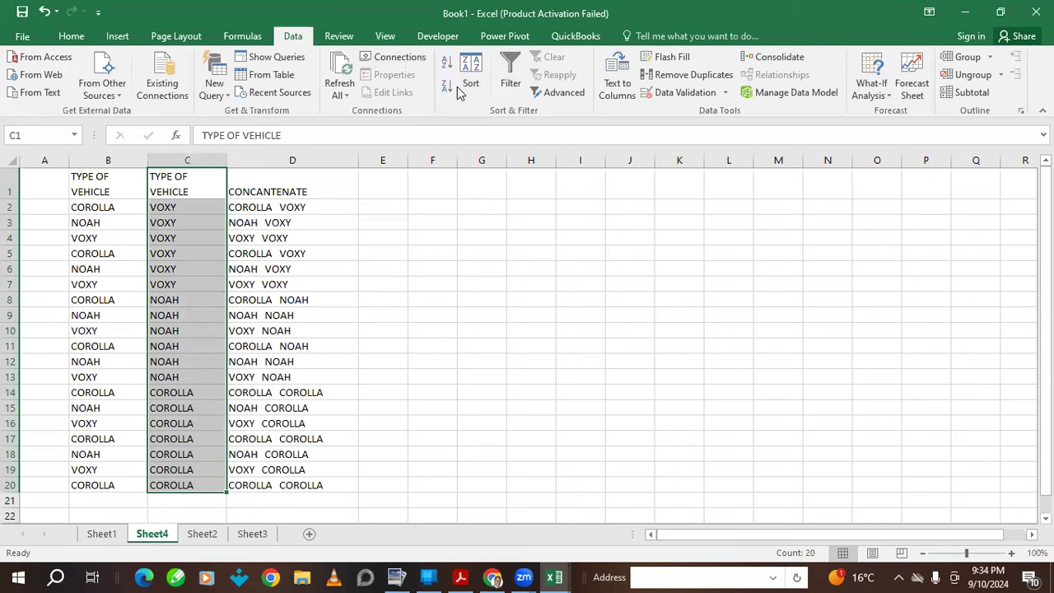
pyautogui.click(724, 94)
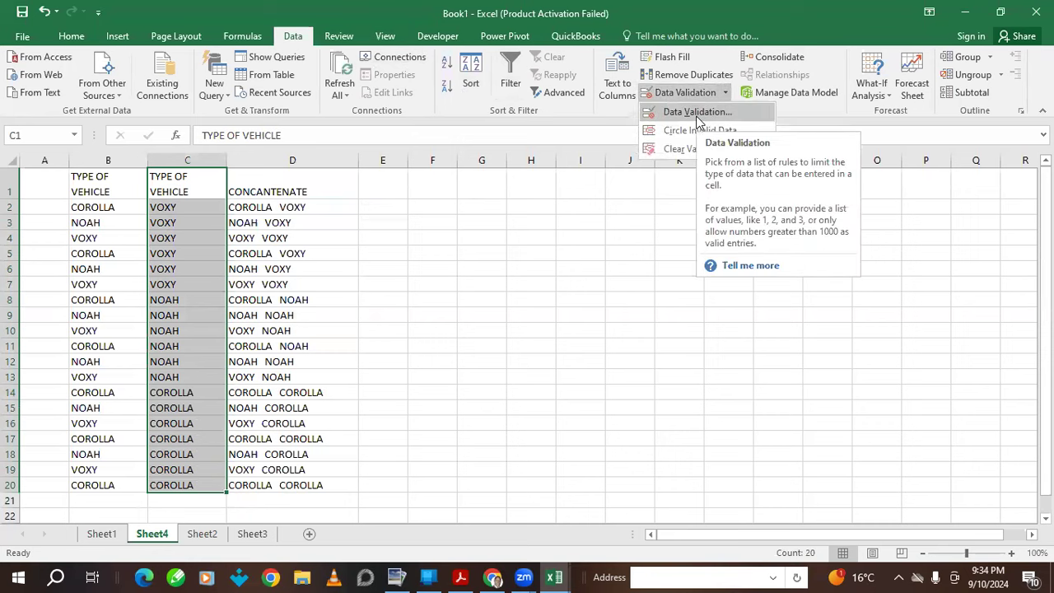
pyautogui.click(696, 113)
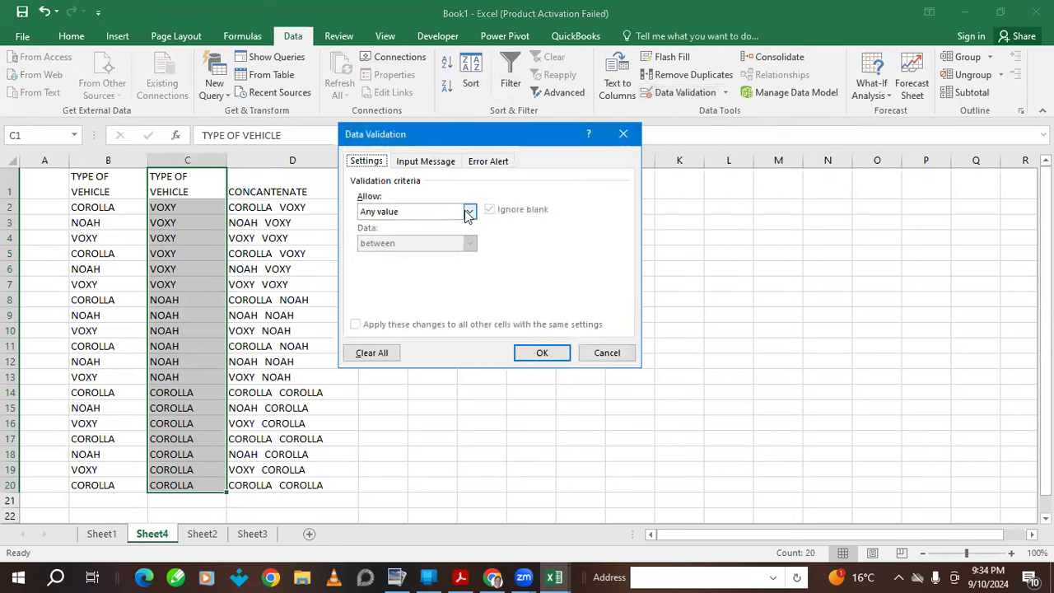
pyautogui.click(456, 214)
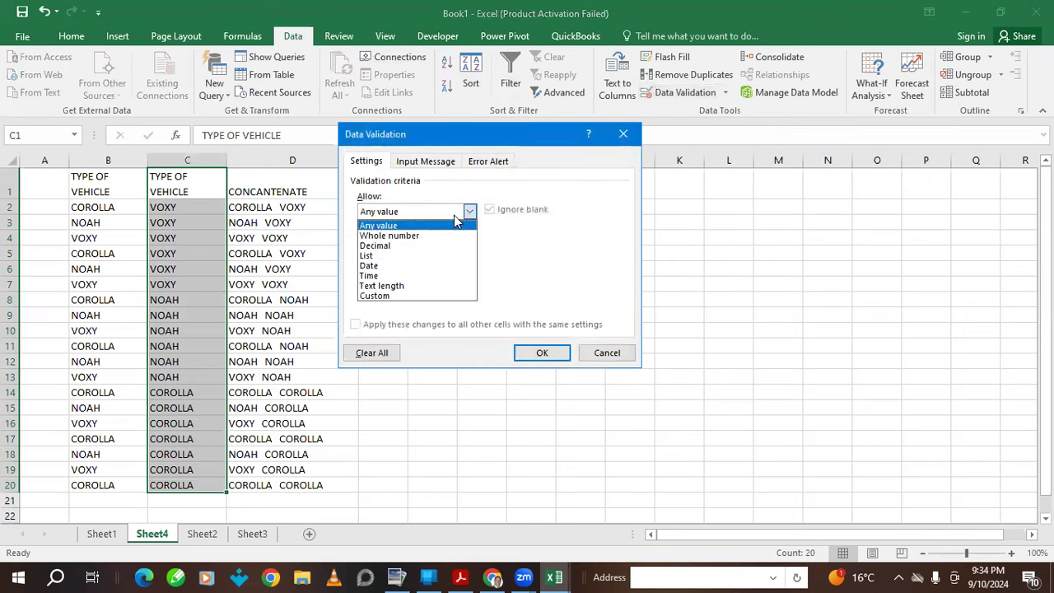
pyautogui.click(372, 256)
pyautogui.click(625, 275)
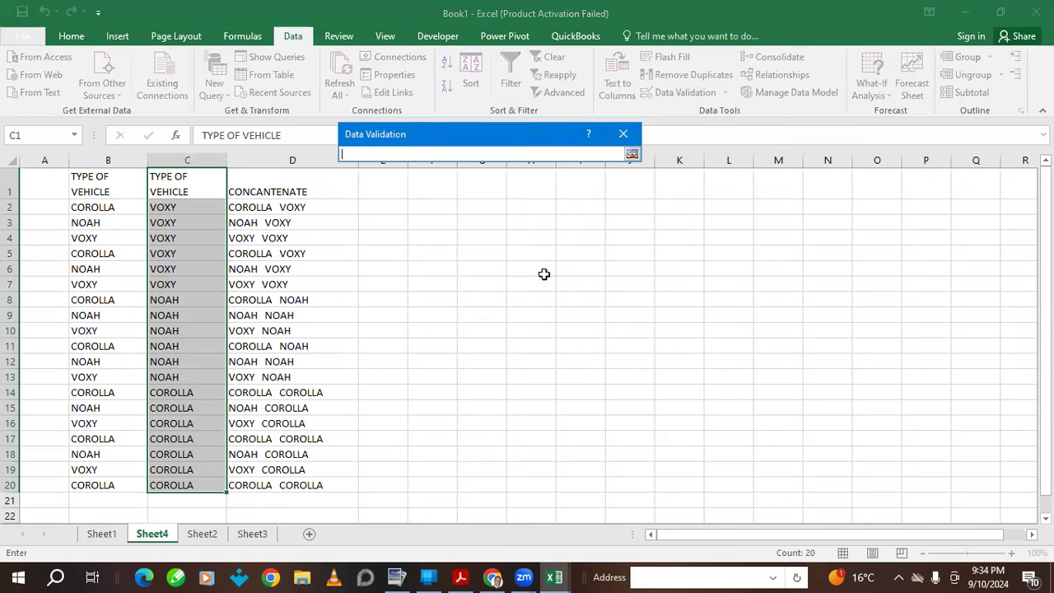
pyautogui.moveTo(181, 177); pyautogui.dragTo(195, 482)
pyautogui.press('Return')
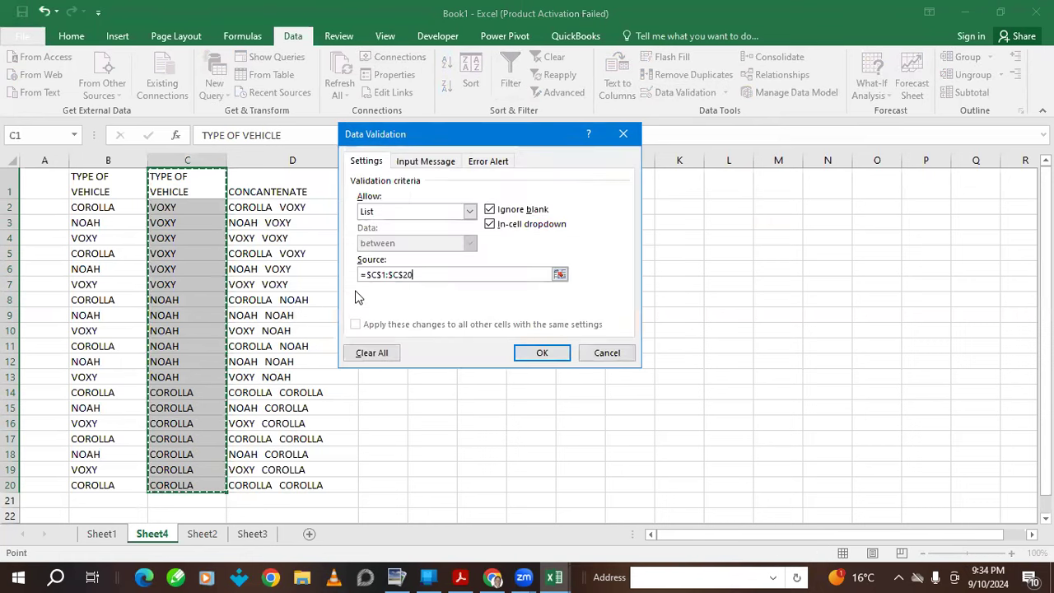
pyautogui.click(548, 356)
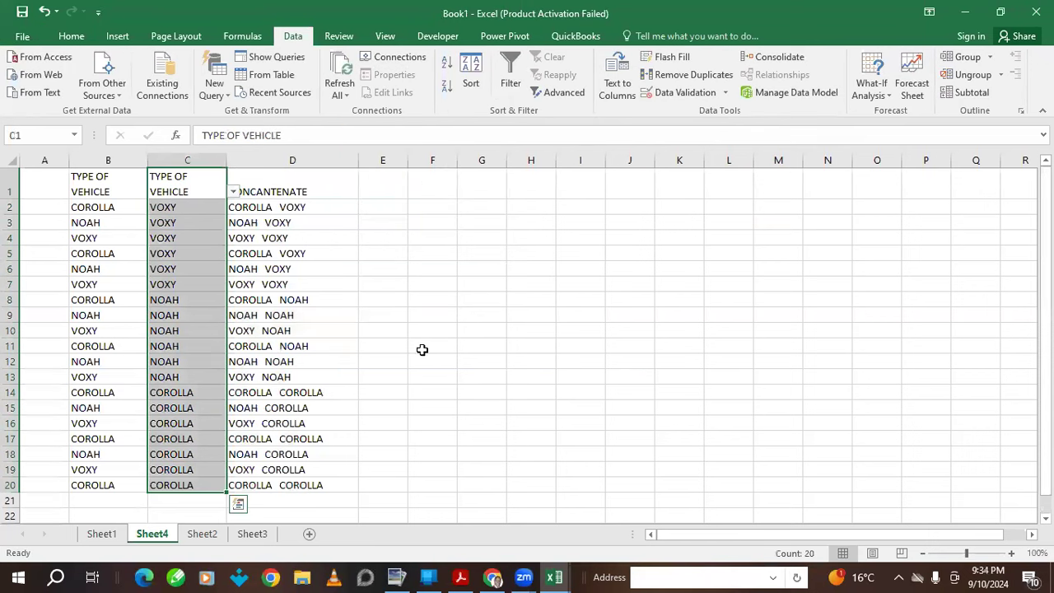
# Look through the entries of the drop-down list in cell C1 and close it without choosing one.
pyautogui.click(234, 191)
pyautogui.moveTo(234, 227)
pyautogui.mouseDown()
pyautogui.moveTo(238, 263)
pyautogui.moveTo(237, 219)
pyautogui.moveTo(237, 279)
pyautogui.moveTo(236, 213)
pyautogui.moveTo(235, 239)
pyautogui.mouseUp()
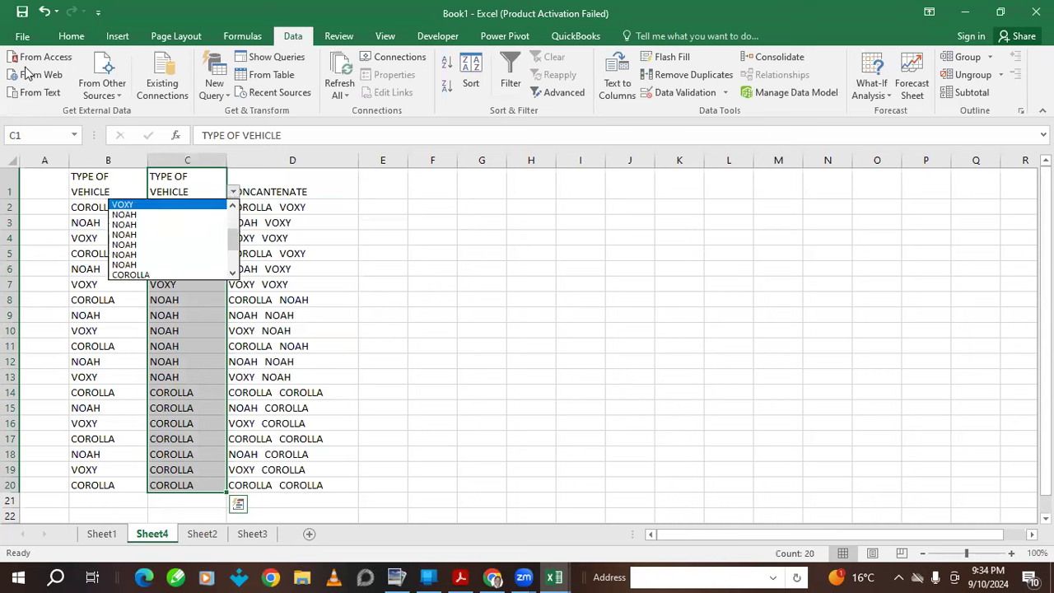
pyautogui.press('Escape')
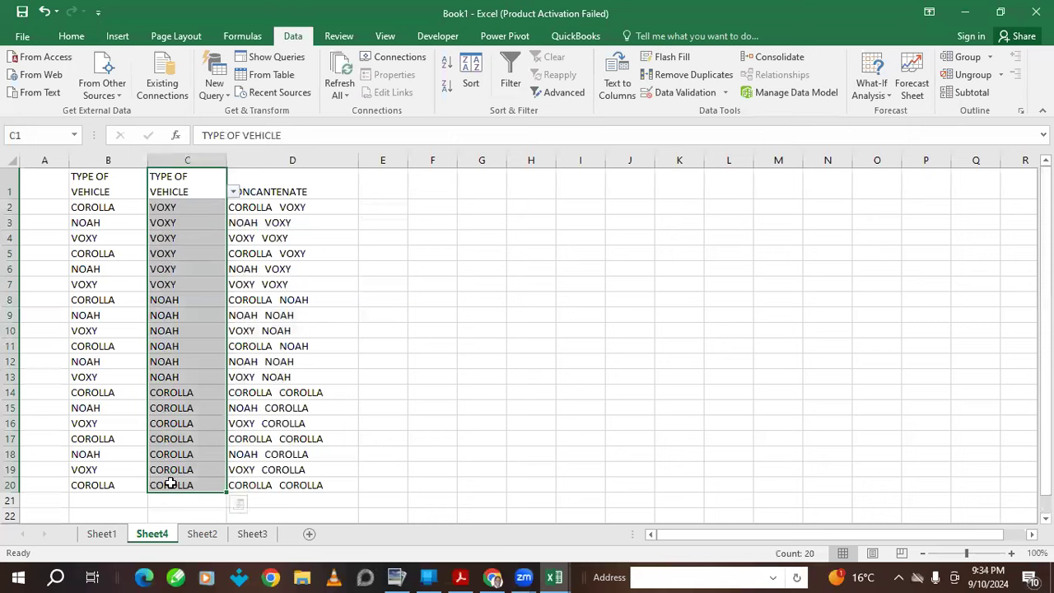
# Review the list of demonstrated functions in A2:A20 on Sheet1.
pyautogui.click(101, 534)
pyautogui.moveTo(37, 211); pyautogui.dragTo(28, 486)
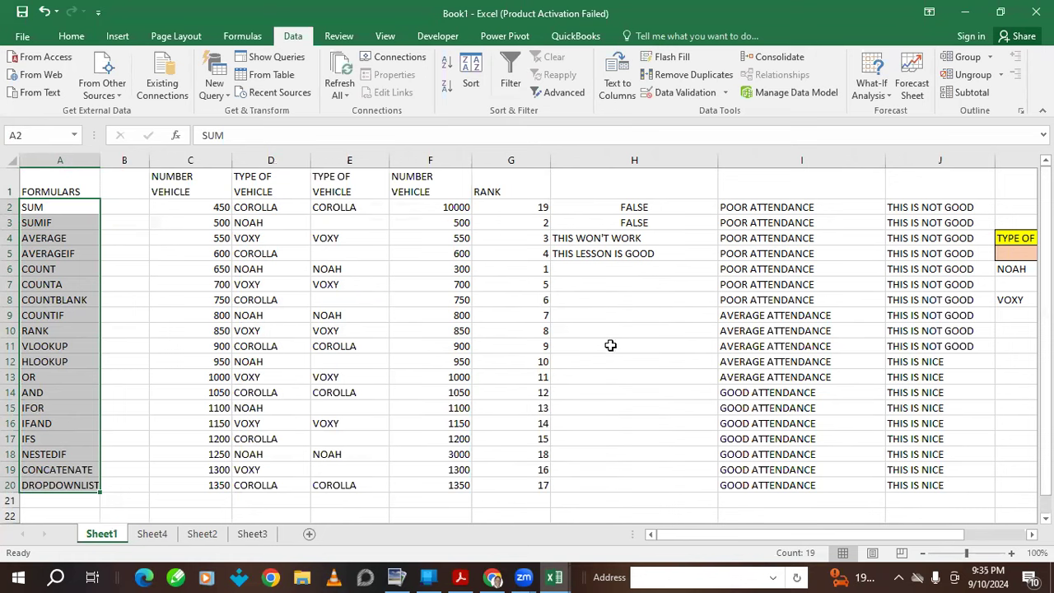
pyautogui.moveTo(947, 536); pyautogui.dragTo(623, 524)
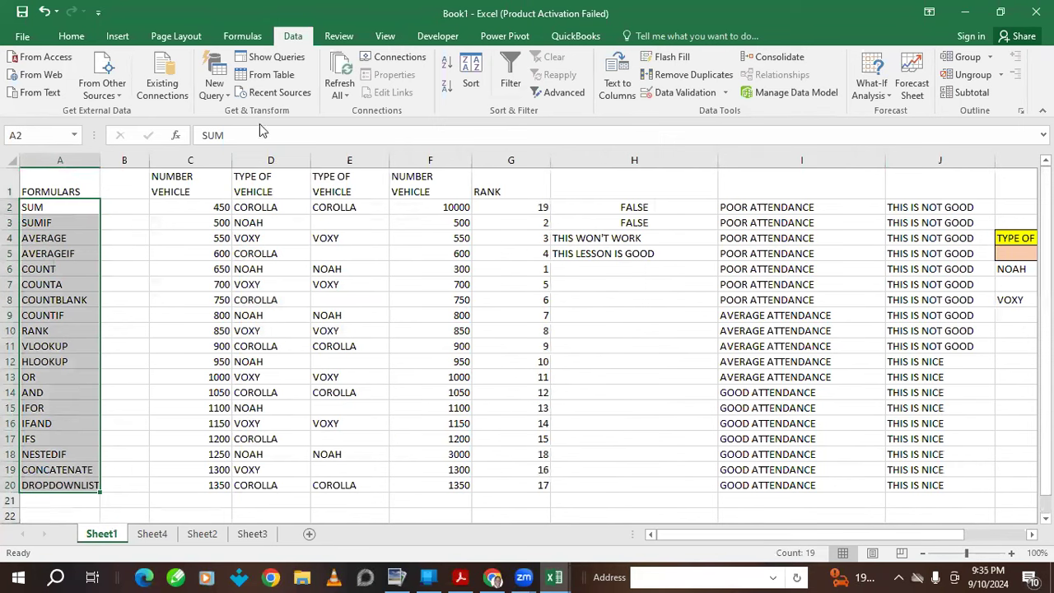